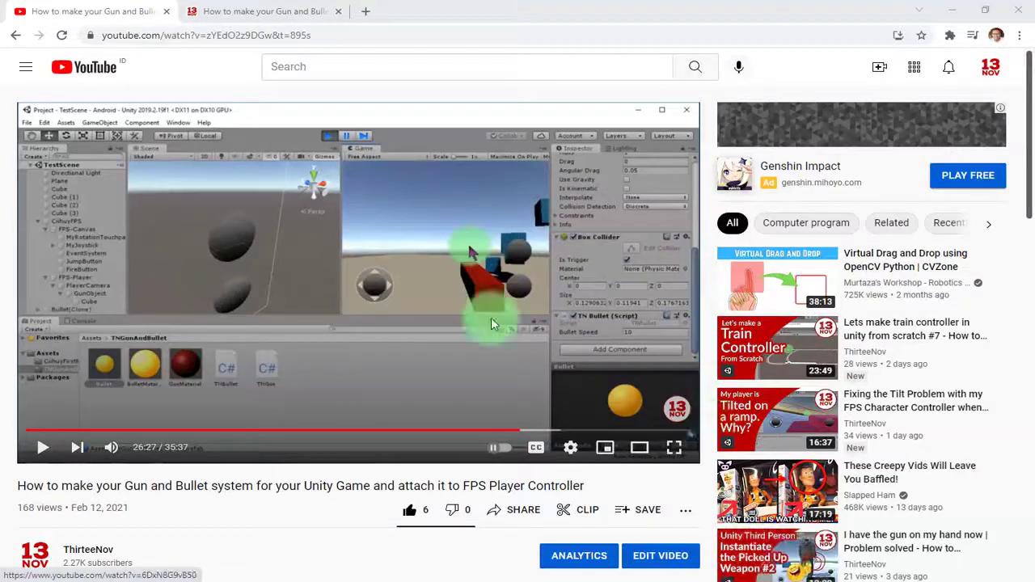
# Look through the gun and bullet tutorial's YouTube page, including its description and the link to the scripts.
pyautogui.scroll(-1, 462, 407)
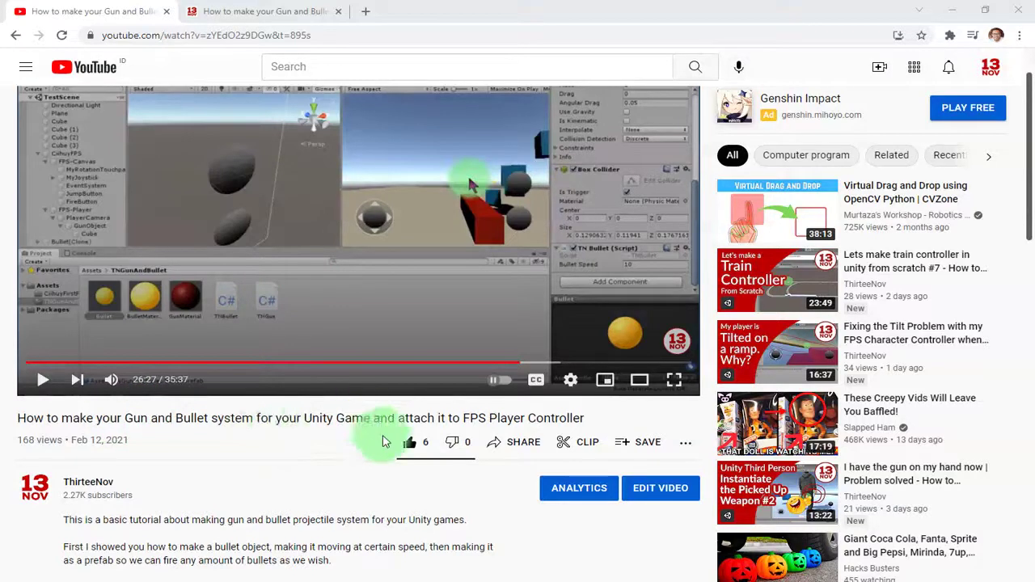
pyautogui.scroll(1, 368, 441)
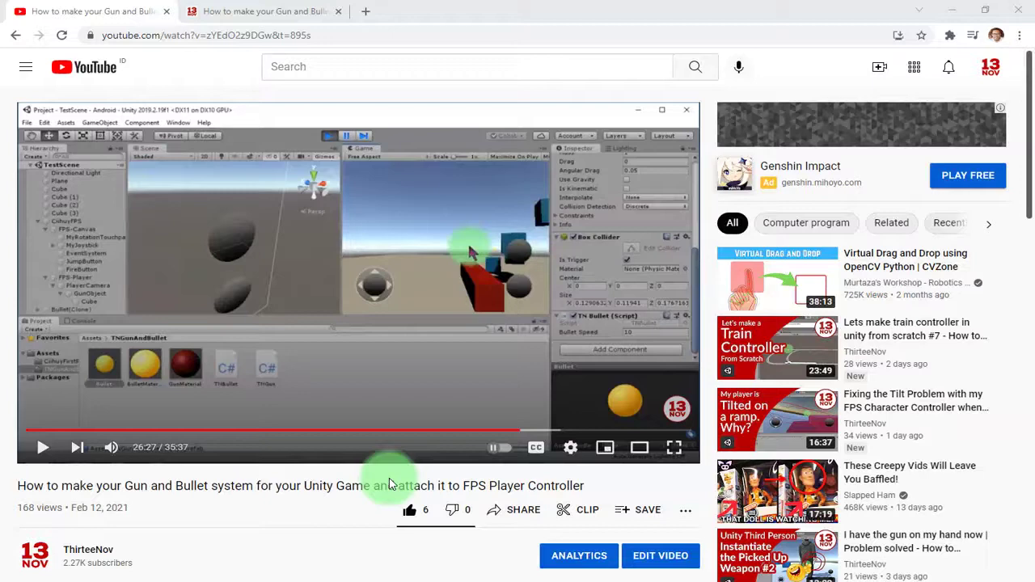
pyautogui.scroll(-4, 300, 234)
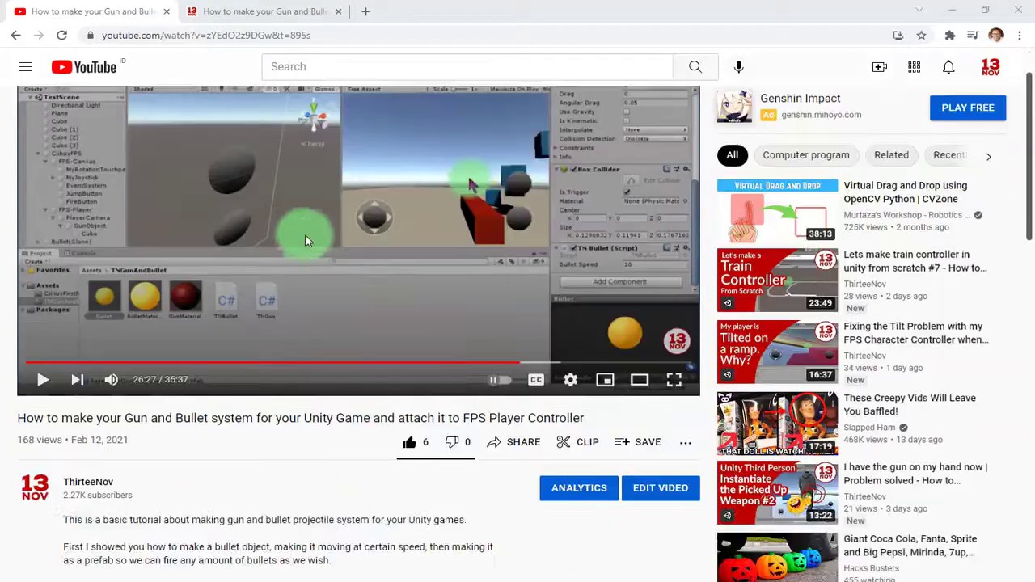
pyautogui.scroll(1, 240, 448)
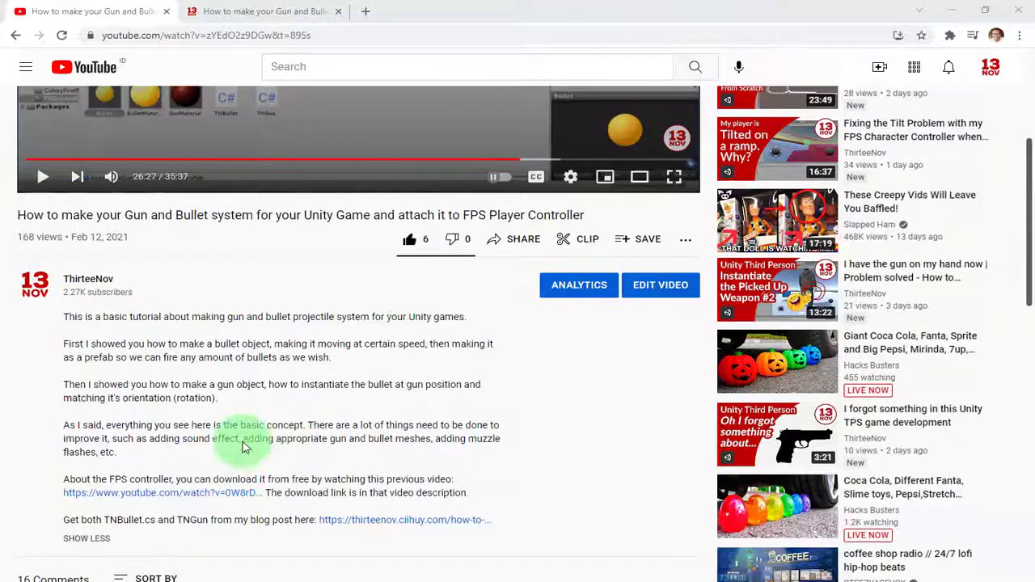
pyautogui.click(231, 35)
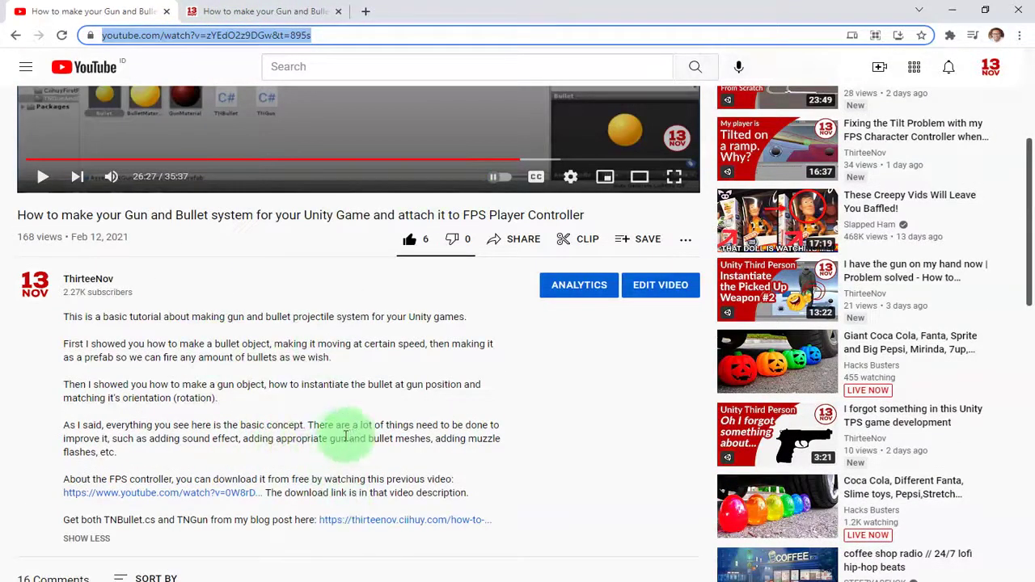
pyautogui.scroll(-2, 313, 474)
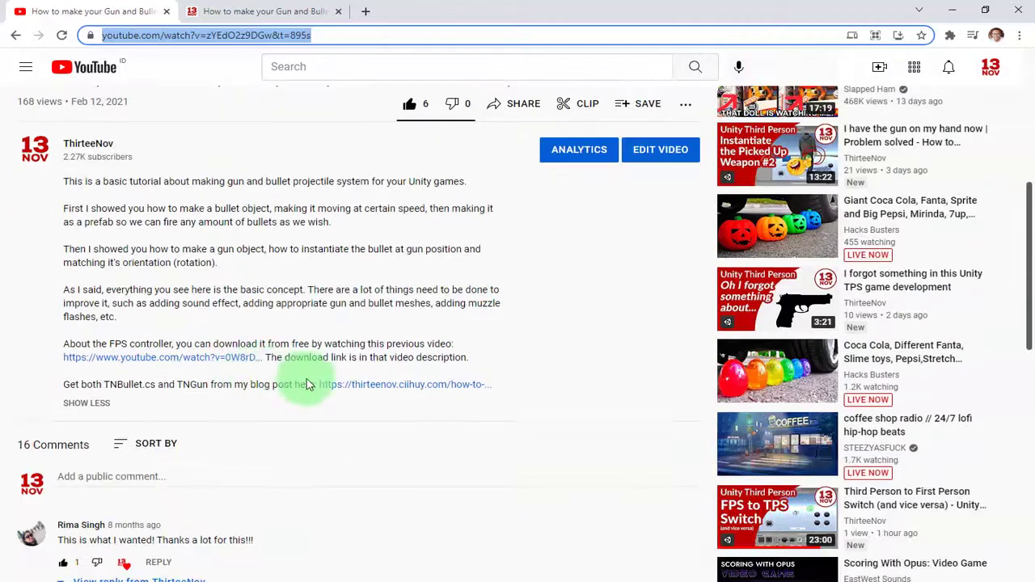
pyautogui.scroll(3, 328, 355)
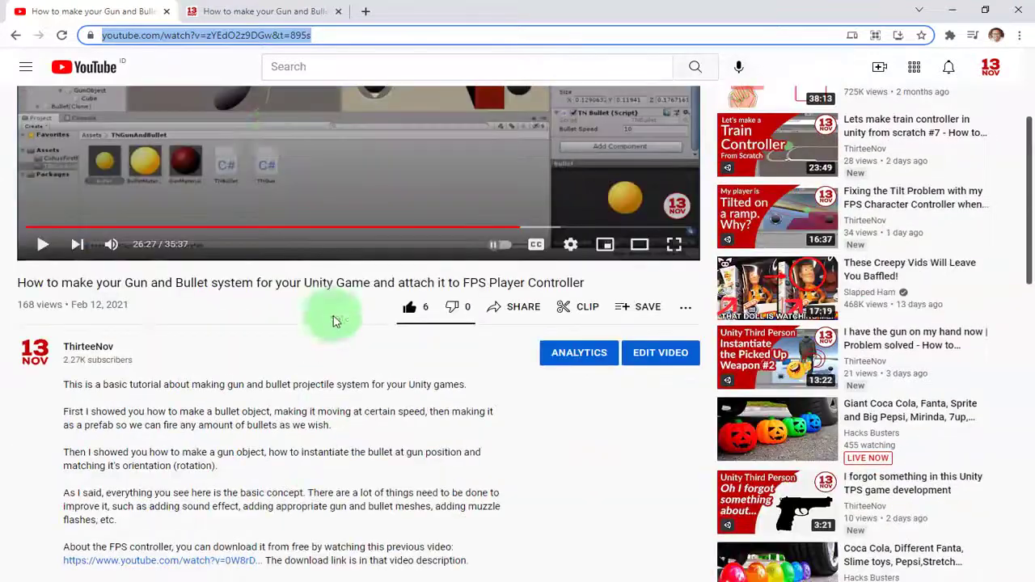
pyautogui.scroll(2, 296, 218)
pyautogui.scroll(-4, 300, 238)
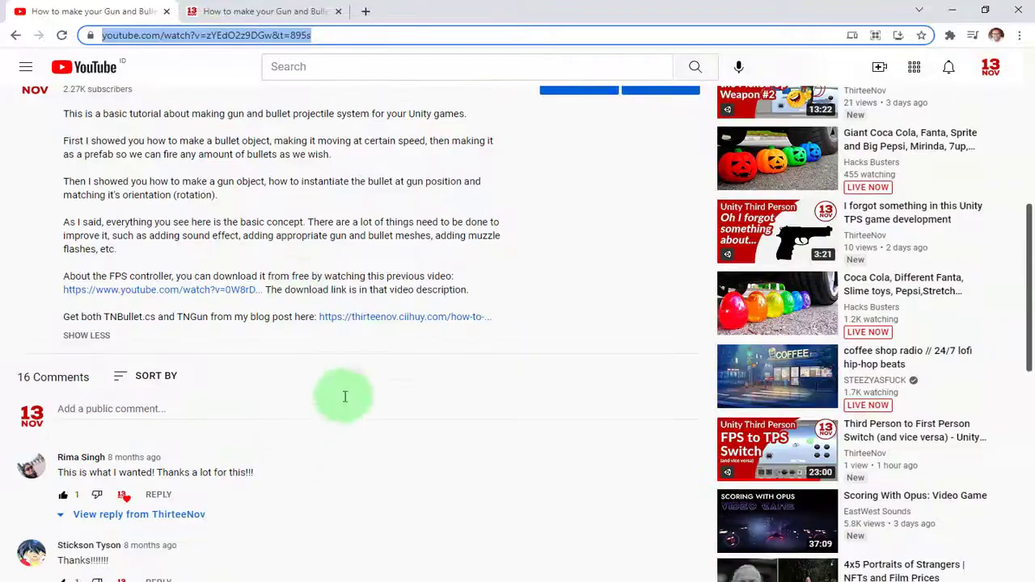
# Review the TNBullet.cs and TNGun.cs listings in the blog post that accompanies the gun and bullet tutorial.
pyautogui.click(266, 14)
pyautogui.scroll(4, 423, 261)
pyautogui.scroll(-3, 423, 277)
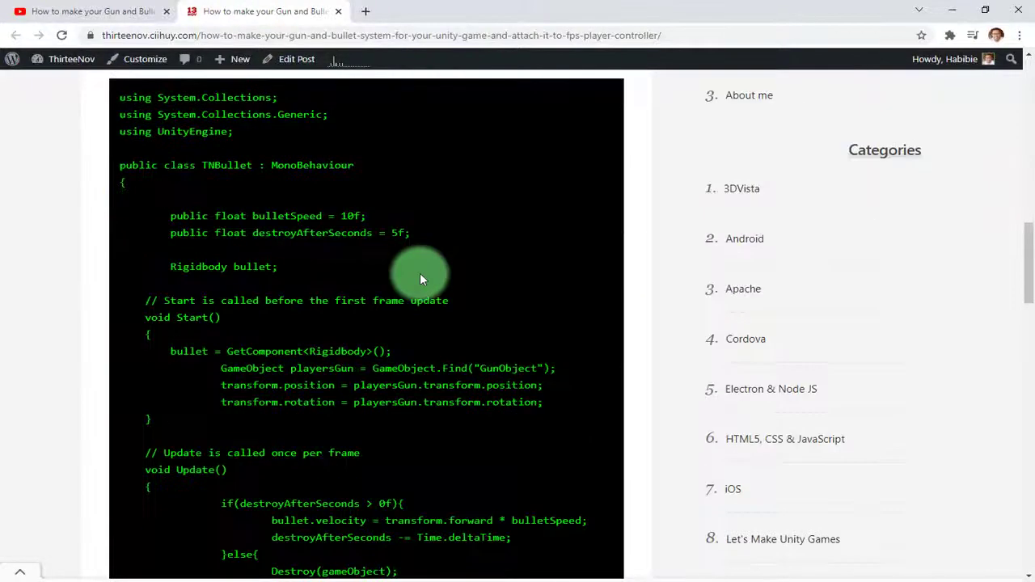
pyautogui.scroll(-2, 302, 291)
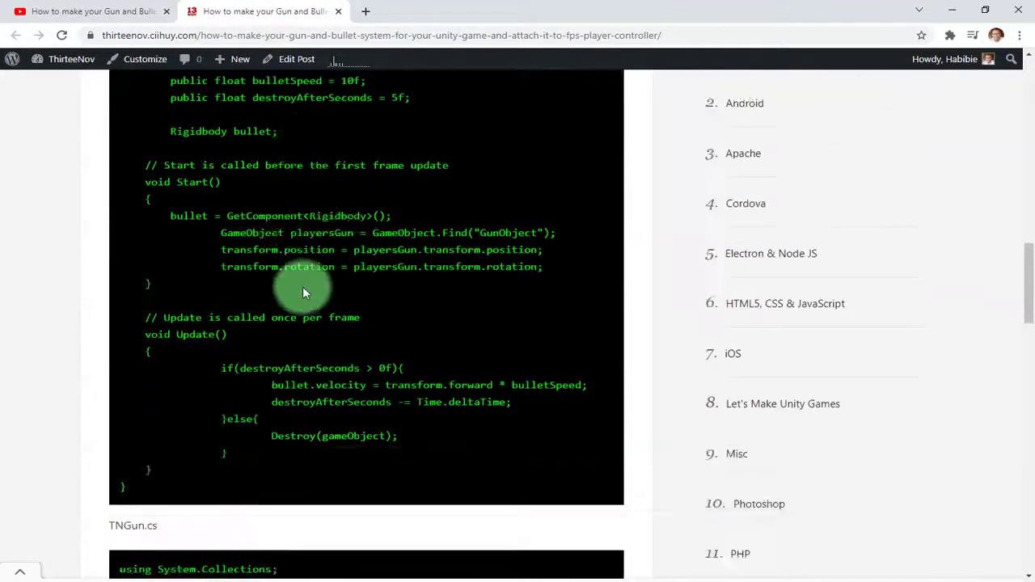
pyautogui.scroll(3, 323, 312)
pyautogui.moveTo(120, 165); pyautogui.dragTo(235, 199)
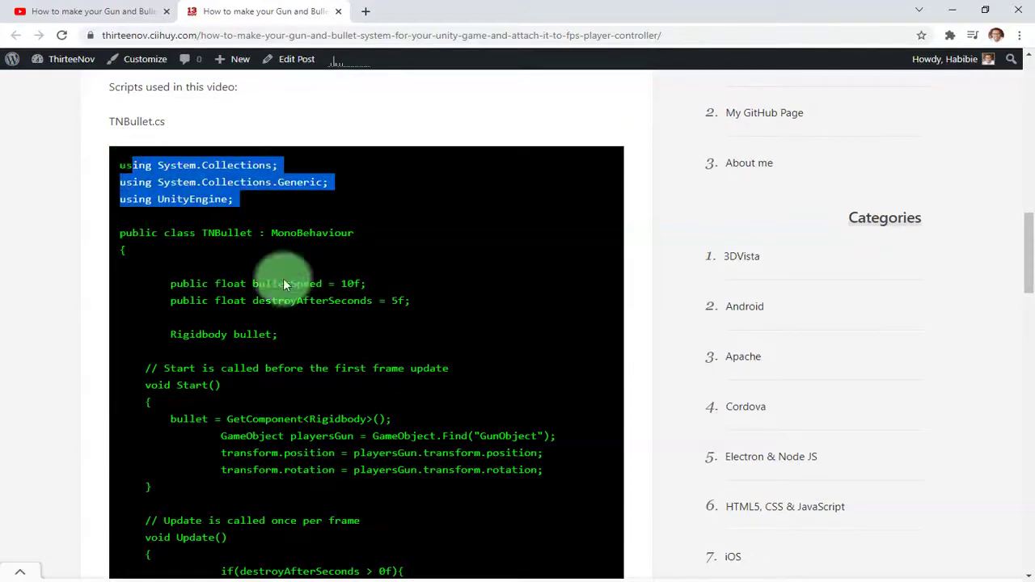
pyautogui.scroll(-8, 283, 278)
pyautogui.scroll(3, 346, 348)
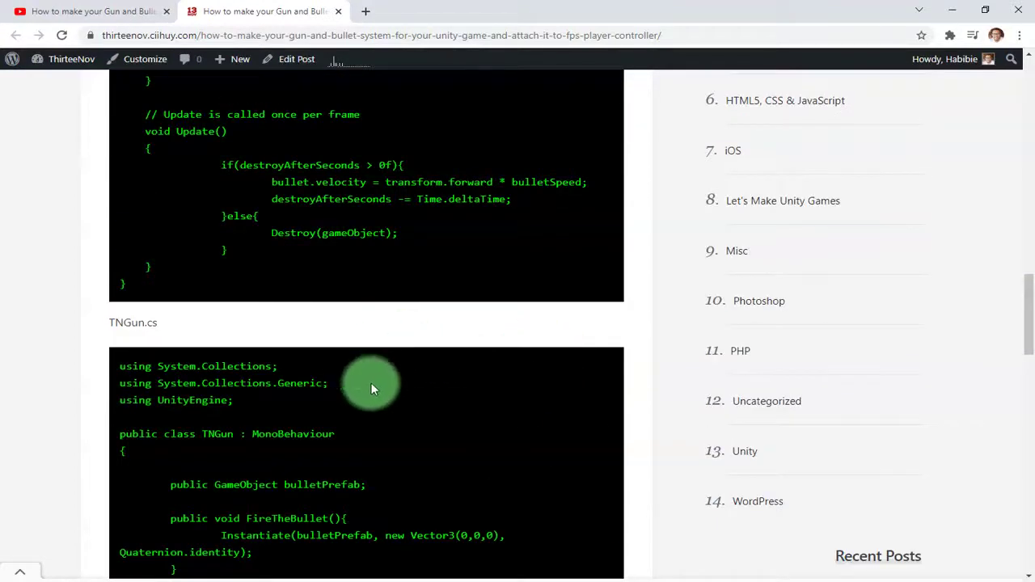
pyautogui.scroll(2, 371, 388)
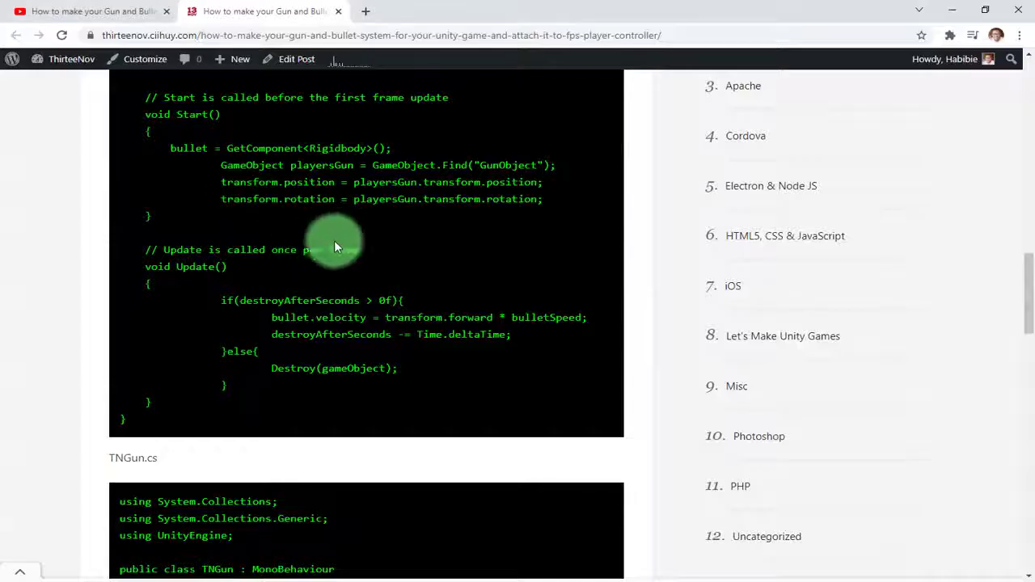
pyautogui.scroll(3, 278, 296)
pyautogui.scroll(-3, 300, 289)
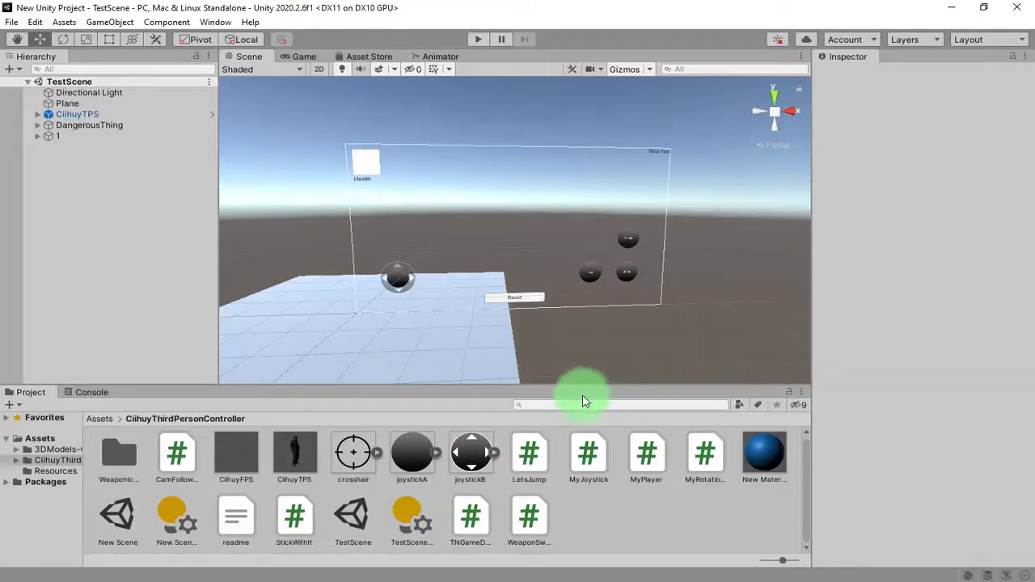
# Copy the class name TNBullet from the blog post and create a C# script with that name in Unity's CiihuyThirdPersonController folder.
pyautogui.hotkey('alt', 'Tab')
pyautogui.scroll(5, 367, 322)
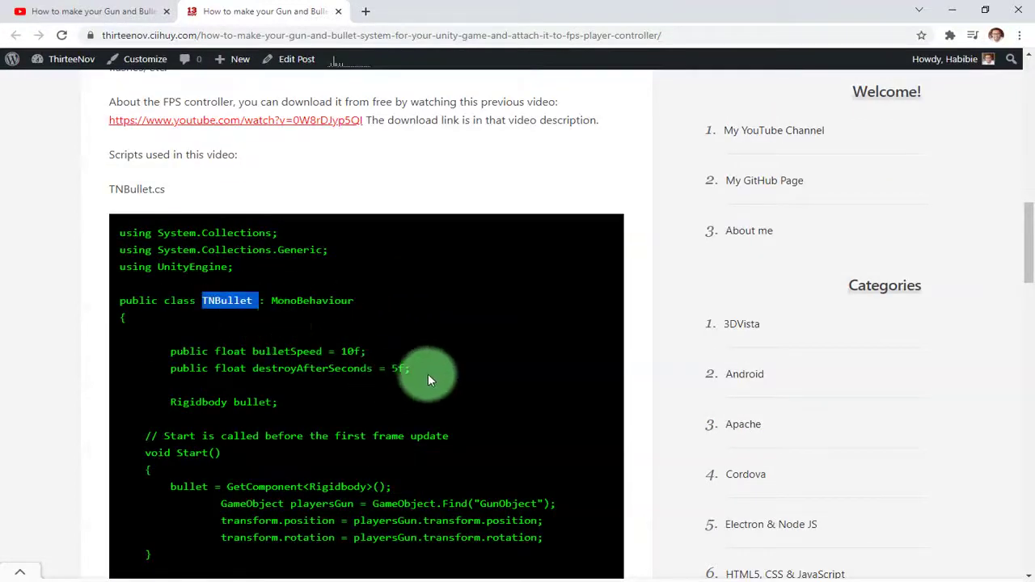
pyautogui.hotkey('alt', 'Tab')
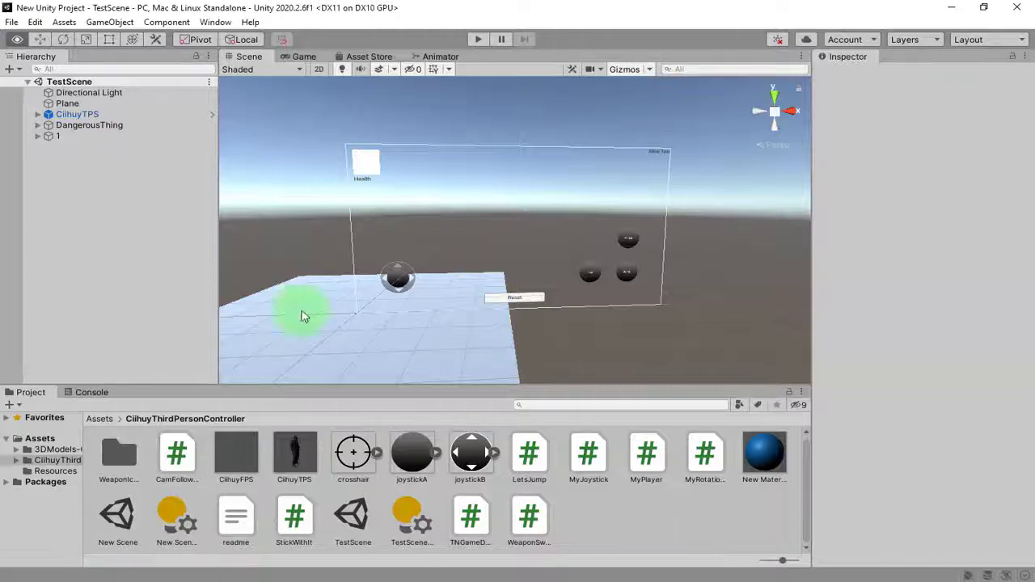
pyautogui.rightClick(629, 522)
pyautogui.moveTo(721, 160)
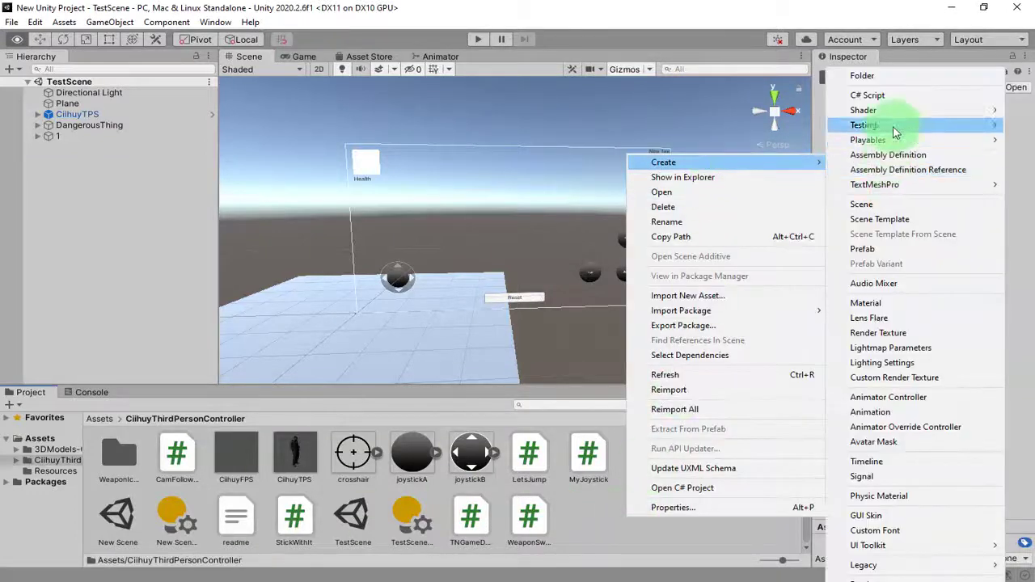
pyautogui.click(890, 94)
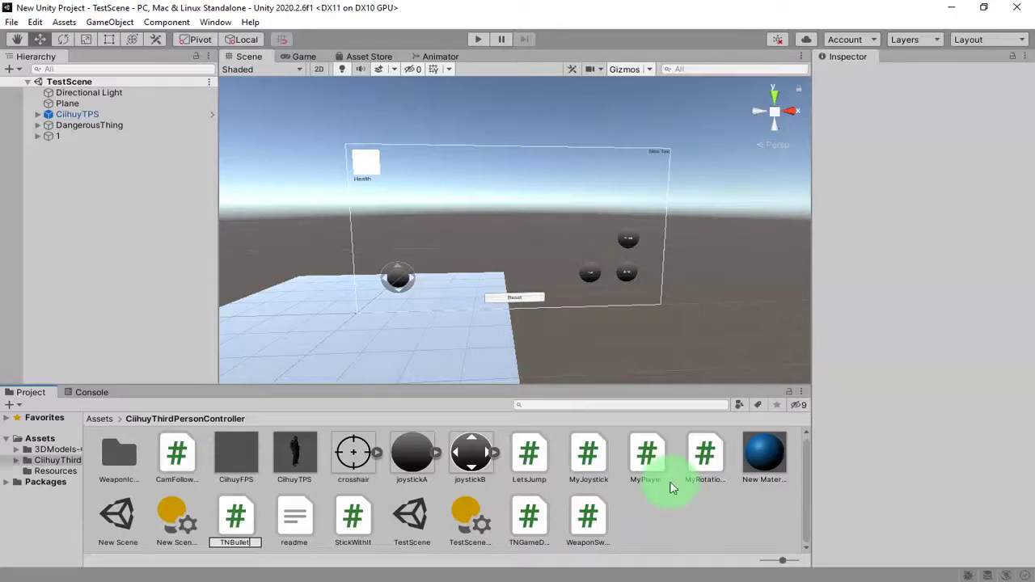
pyautogui.press('Return')
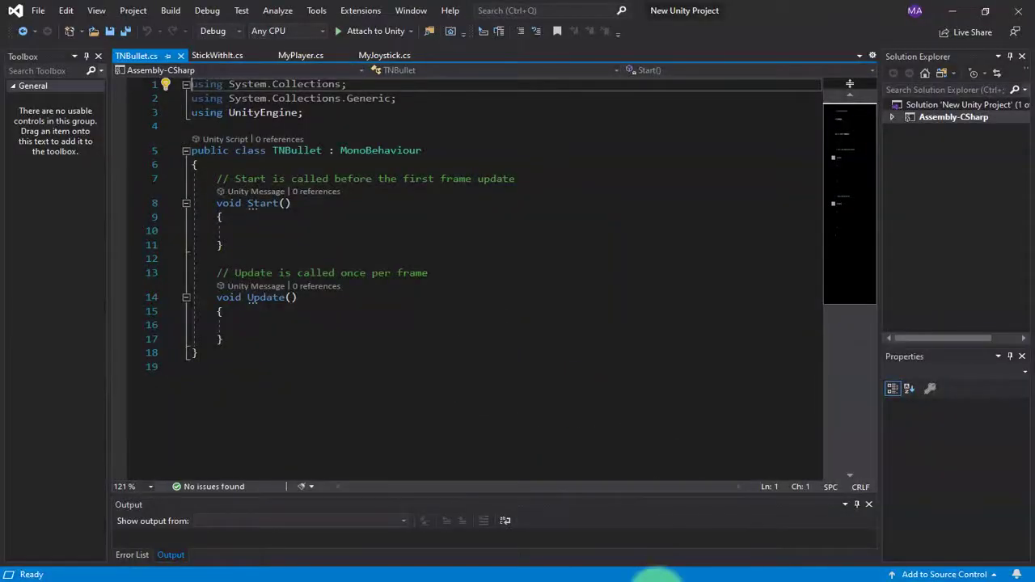
# Switch to the blog post in Chrome and copy the complete TNBullet.cs code.
pyautogui.click(652, 575)
pyautogui.scroll(-2, 494, 307)
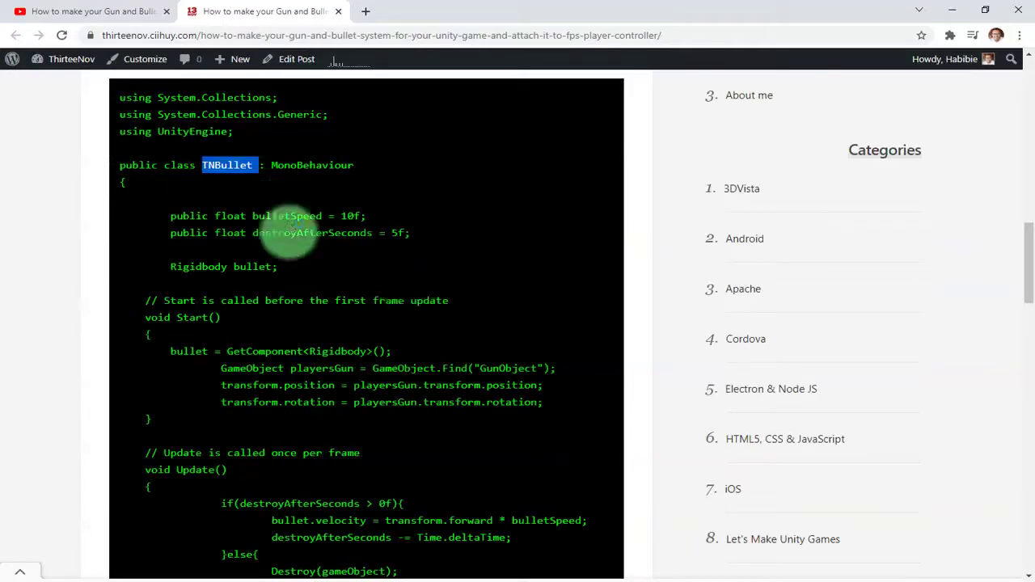
pyautogui.scroll(-3, 289, 240)
pyautogui.moveTo(120, 97); pyautogui.dragTo(330, 424)
pyautogui.click(835, 576)
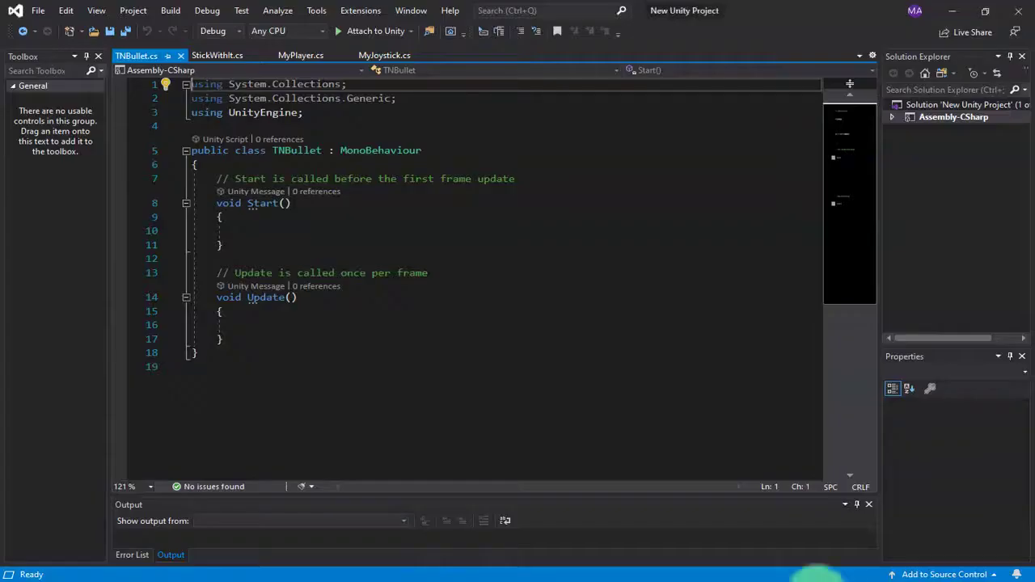
# Replace the entire default code of TNBullet.cs in Visual Studio with the copied script and save the file.
pyautogui.click(397, 356)
pyautogui.hotkey('ctrl', 'a')
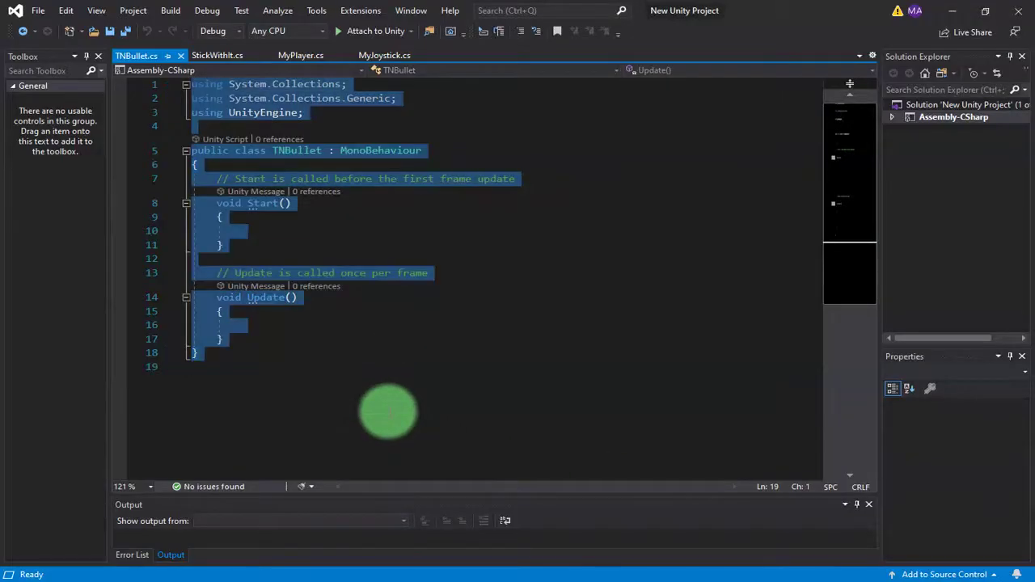
pyautogui.hotkey('ctrl', 'v')
pyautogui.scroll(1, 396, 410)
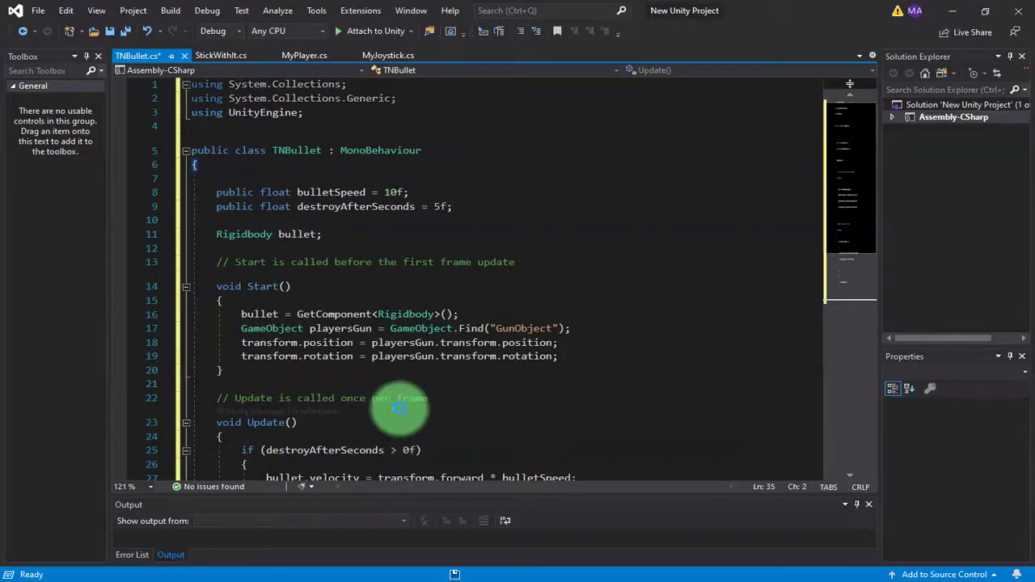
pyautogui.scroll(-3, 453, 299)
pyautogui.hotkey('ctrl', 's')
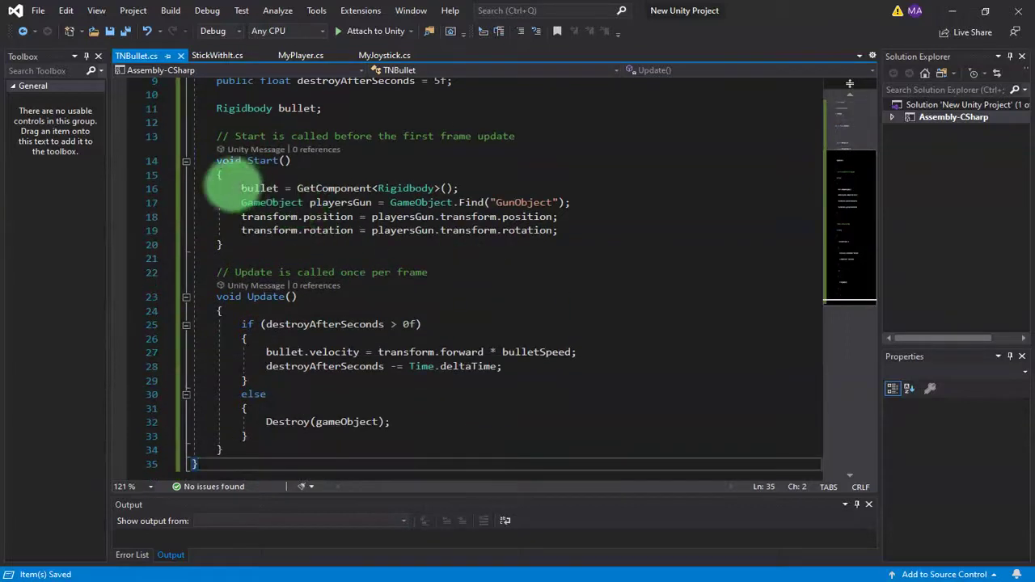
# Examine the Start method of TNBullet.cs, focusing on the bullet and playersGun variables and the GunObject name it looks up.
pyautogui.click(359, 202)
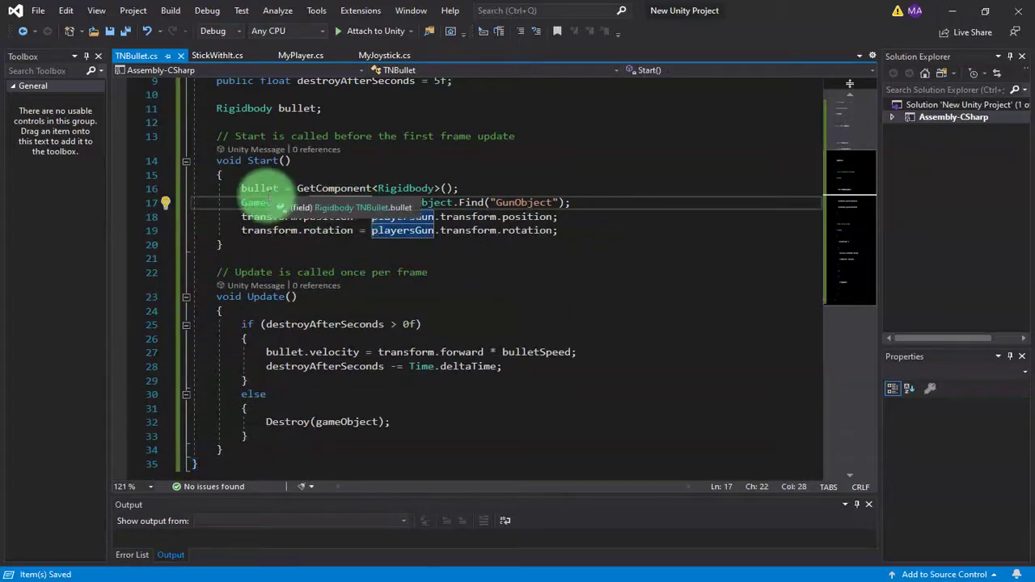
pyautogui.click(272, 187)
pyautogui.click(338, 202)
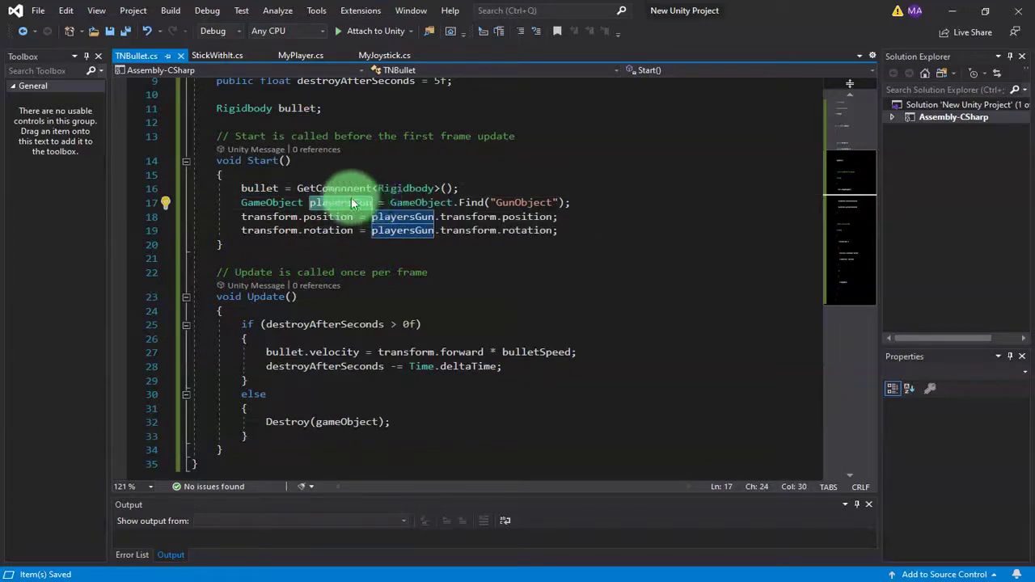
pyautogui.moveTo(420, 200)
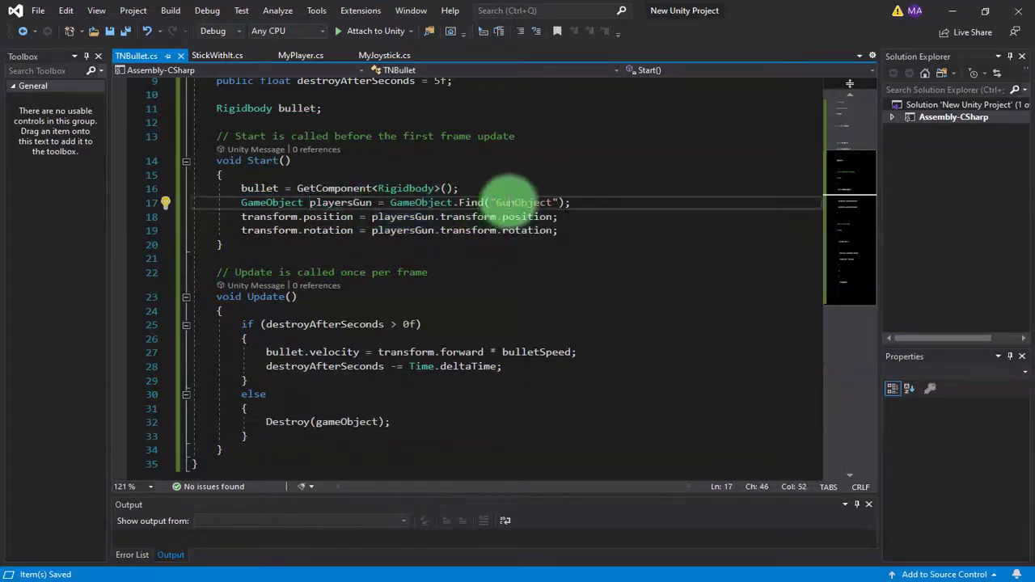
pyautogui.doubleClick(522, 203)
pyautogui.click(526, 202)
pyautogui.doubleClick(524, 202)
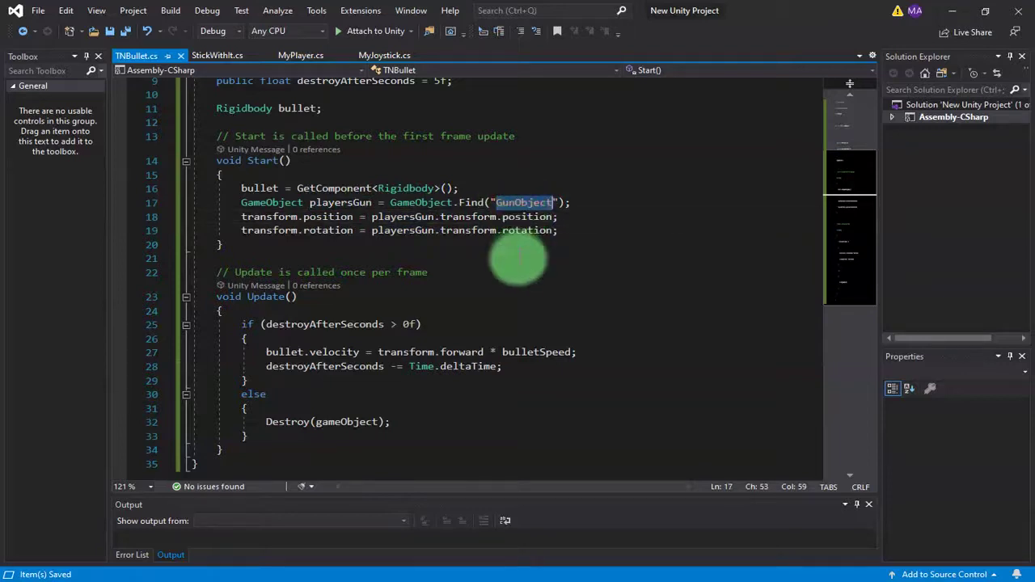
pyautogui.scroll(1, 409, 243)
pyautogui.scroll(2, 408, 243)
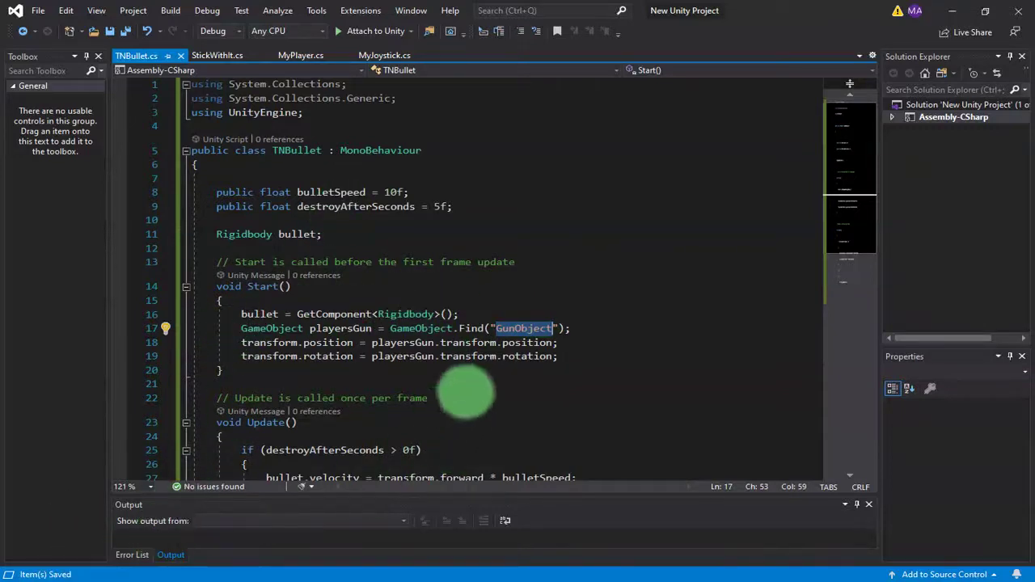
pyautogui.moveTo(422, 324)
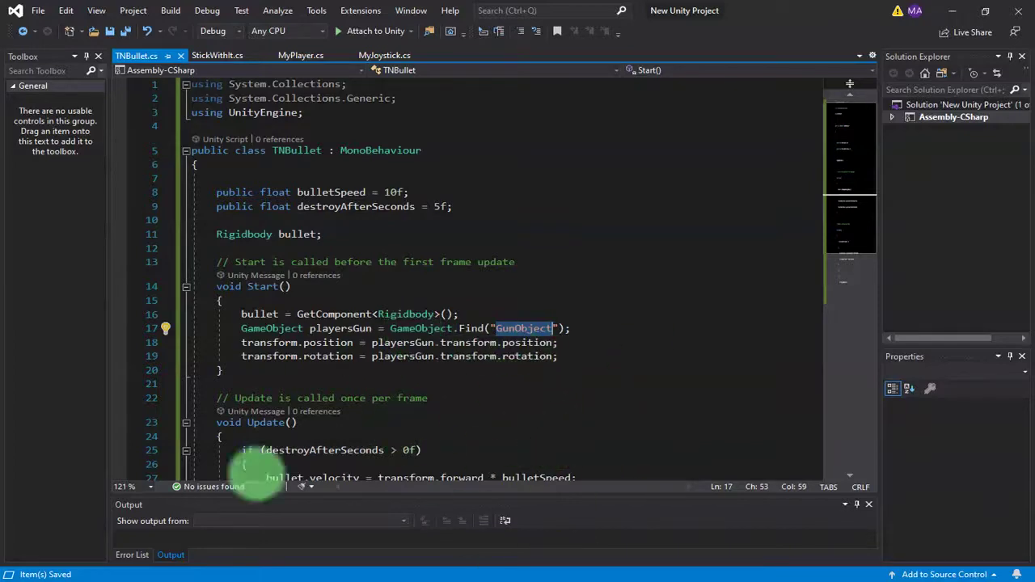
# Switch to Unity and open the Resources folder under Assets.
pyautogui.click(109, 577)
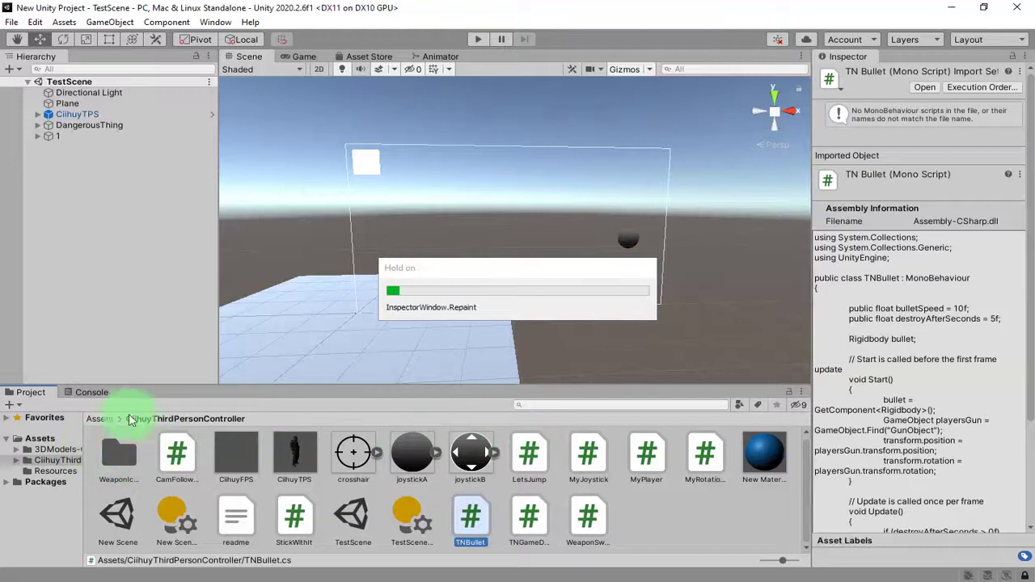
pyautogui.click(97, 418)
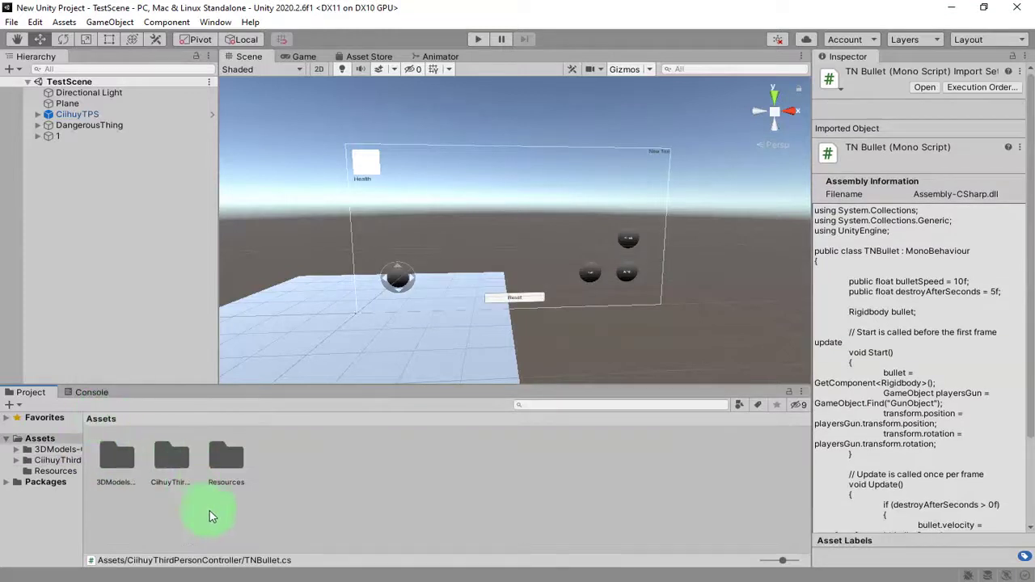
pyautogui.click(225, 460)
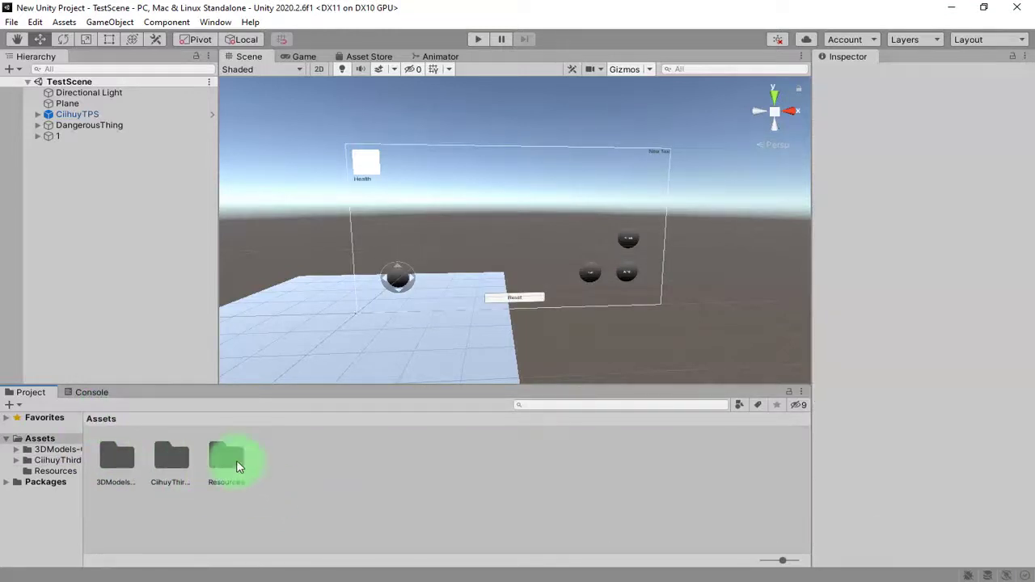
pyautogui.doubleClick(227, 456)
pyautogui.rightClick(215, 466)
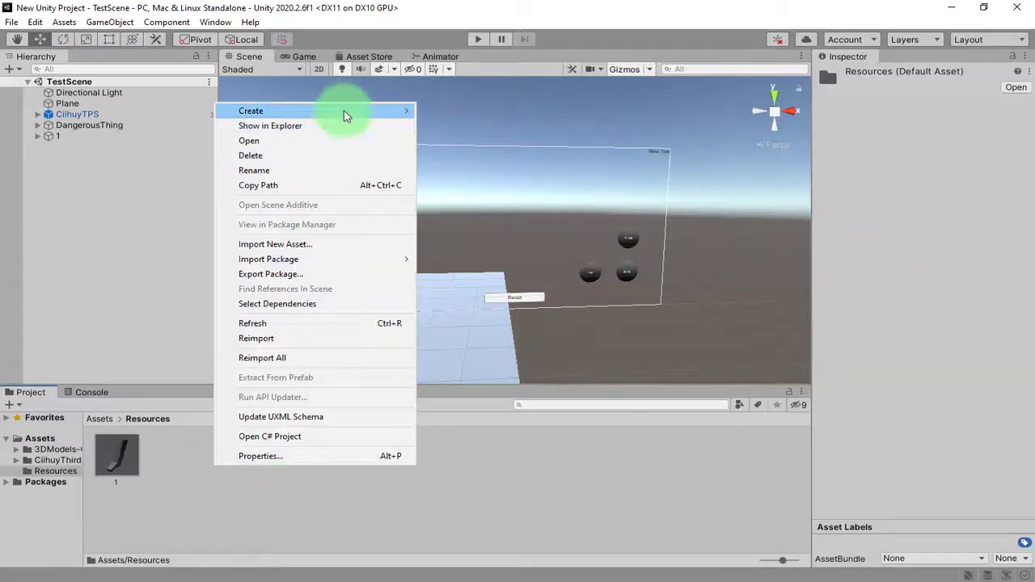
pyautogui.moveTo(381, 110)
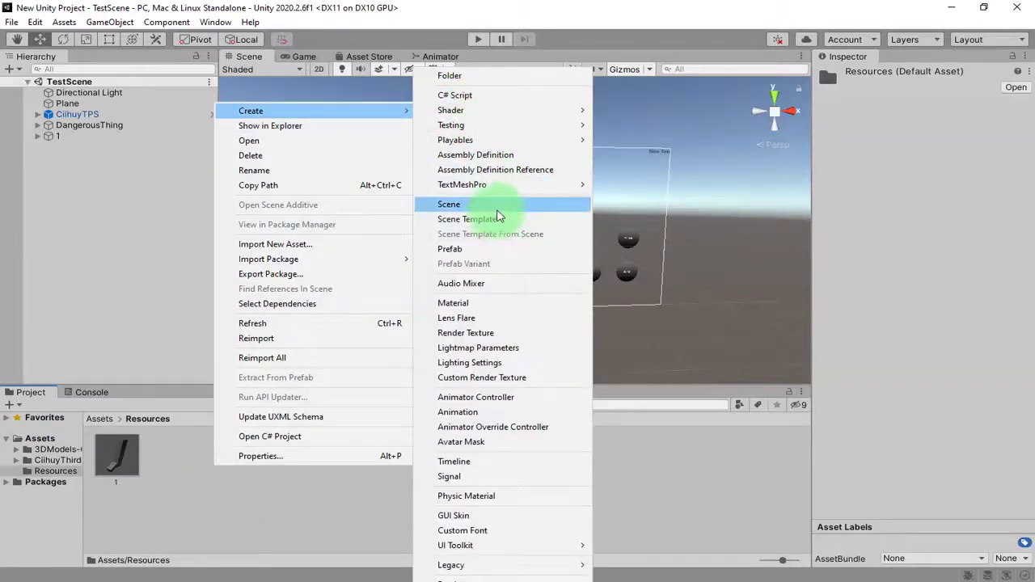
pyautogui.click(108, 213)
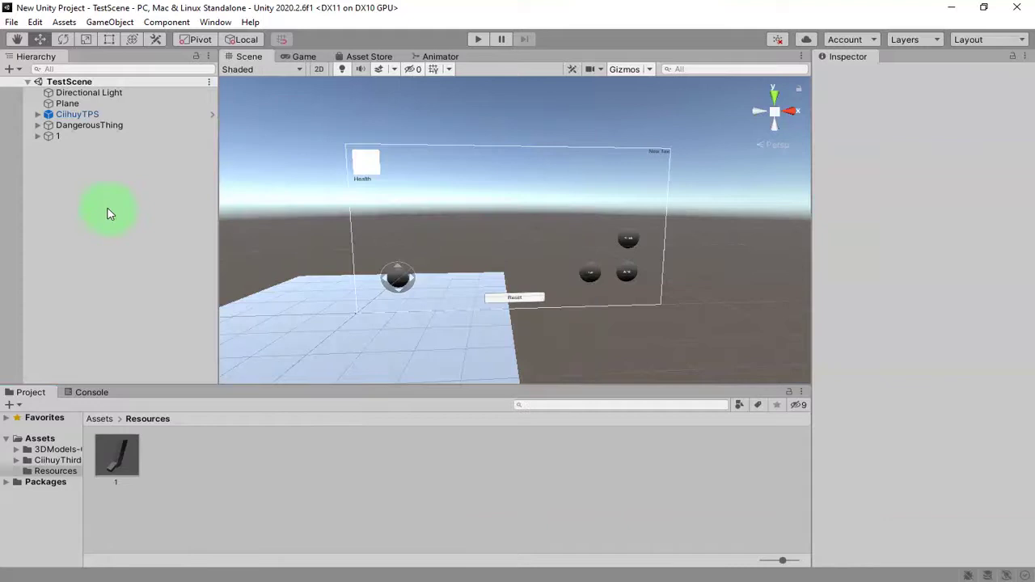
pyautogui.rightClick(107, 231)
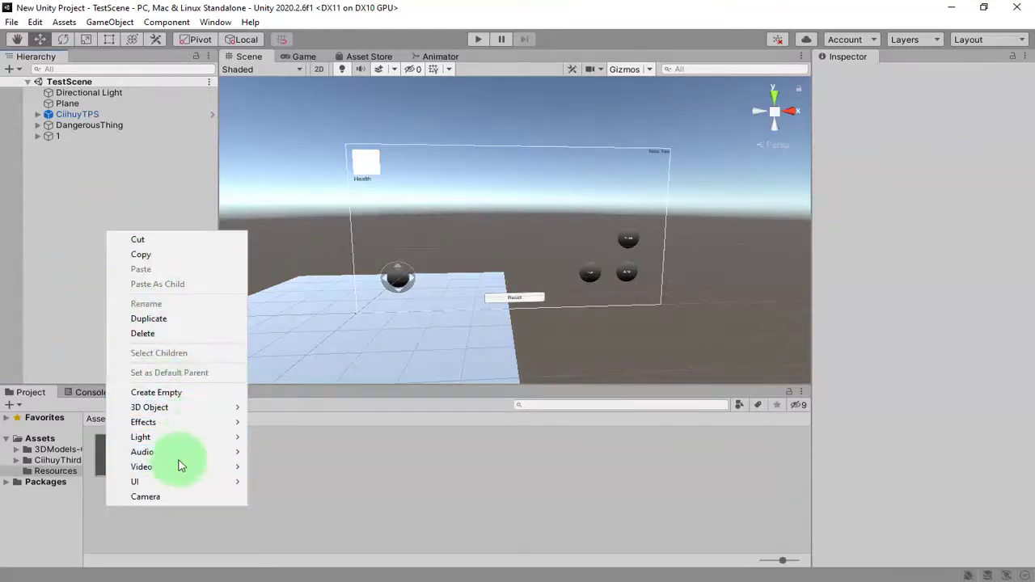
pyautogui.click(65, 213)
pyautogui.rightClick(119, 210)
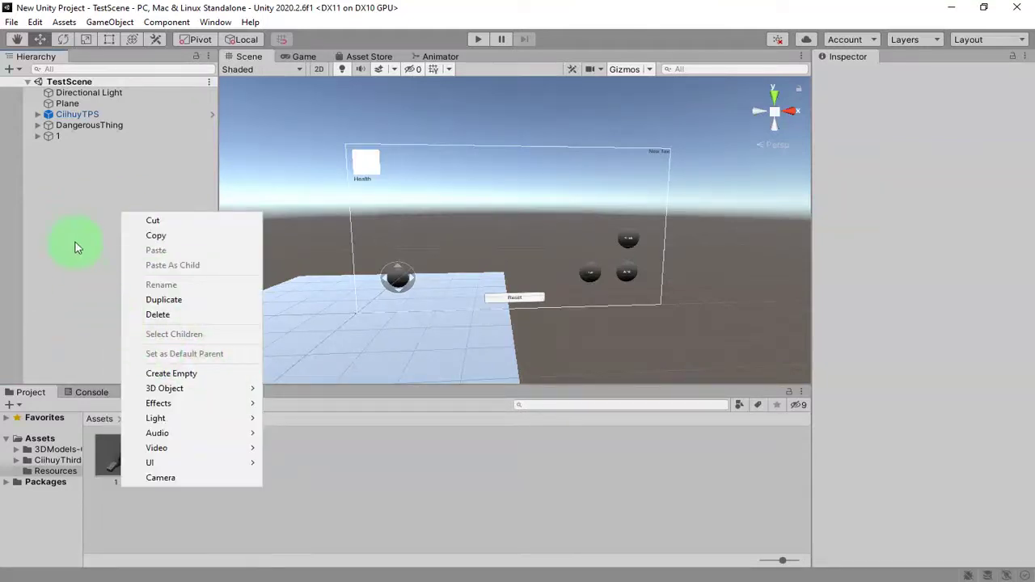
pyautogui.click(76, 247)
# Create a cube at the root of TestScene and name it Bullet-0.
pyautogui.rightClick(98, 233)
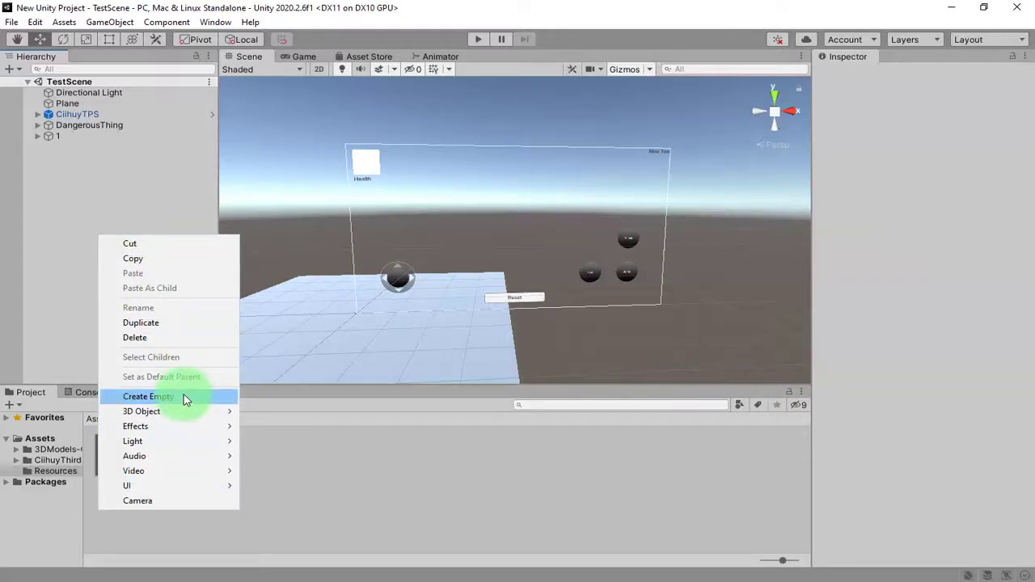
pyautogui.moveTo(218, 433)
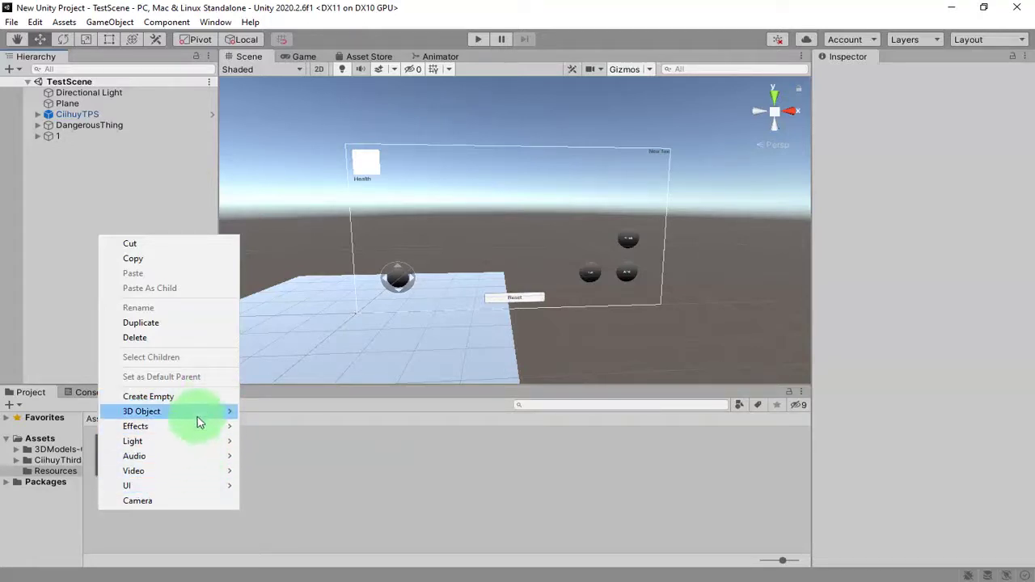
pyautogui.moveTo(197, 413)
pyautogui.click(307, 412)
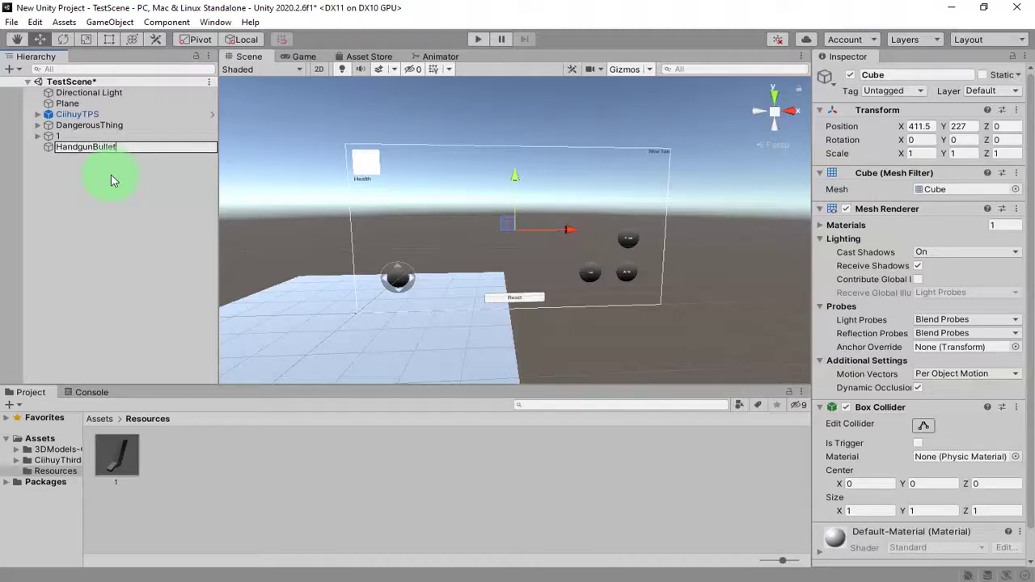
pyautogui.write('HandgunBullet')
pyautogui.press('Home')
pyautogui.press('Delete')
pyautogui.press('Delete')
pyautogui.press('Delete')
pyautogui.press('Delete')
pyautogui.press('Delete')
pyautogui.press('Delete')
pyautogui.press('Delete')
pyautogui.write('-0')
pyautogui.press('Return')
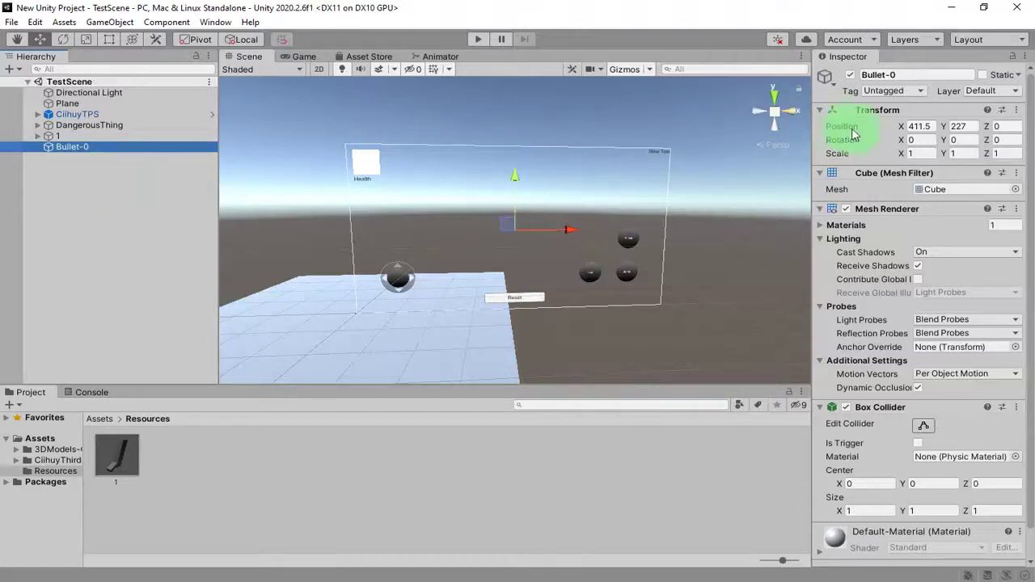
# Set the position of Bullet-0 to X 0, Y 0, Z 0.
pyautogui.click(934, 126)
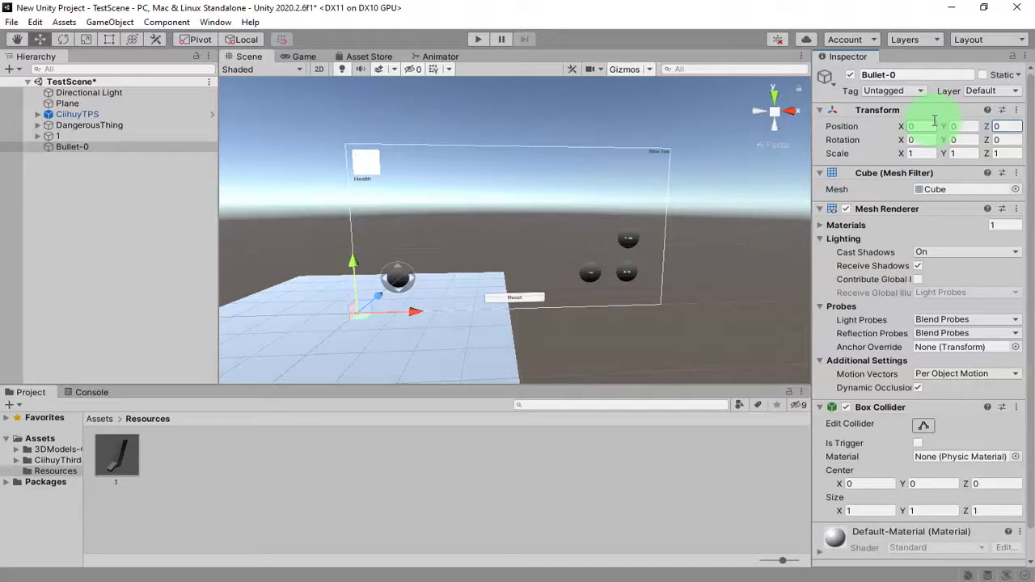
pyautogui.press('f')
pyautogui.keyDown('alt'); pyautogui.moveTo(492, 307); pyautogui.dragTo(547, 248); pyautogui.keyUp('alt')
pyautogui.keyDown('alt'); pyautogui.moveTo(547, 247); pyautogui.dragTo(538, 259, button='right'); pyautogui.keyUp('alt')
pyautogui.keyDown('alt'); pyautogui.moveTo(538, 259); pyautogui.dragTo(493, 275); pyautogui.keyUp('alt')
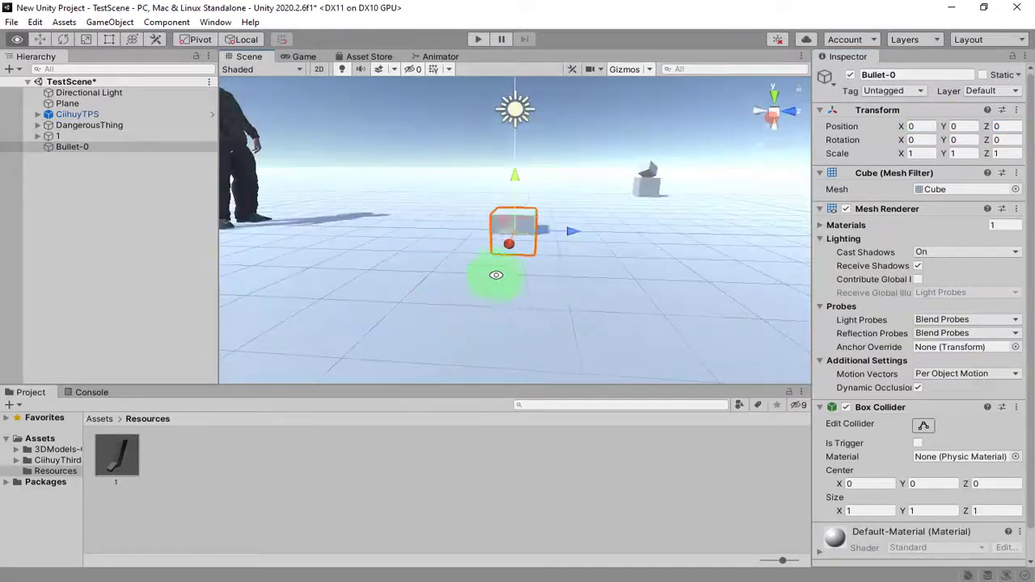
pyautogui.moveTo(493, 275); pyautogui.dragTo(478, 328, button='middle')
pyautogui.keyDown('alt'); pyautogui.moveTo(479, 327); pyautogui.dragTo(458, 277); pyautogui.keyUp('alt')
pyautogui.keyDown('alt'); pyautogui.moveTo(458, 277); pyautogui.dragTo(461, 291, button='right'); pyautogui.keyUp('alt')
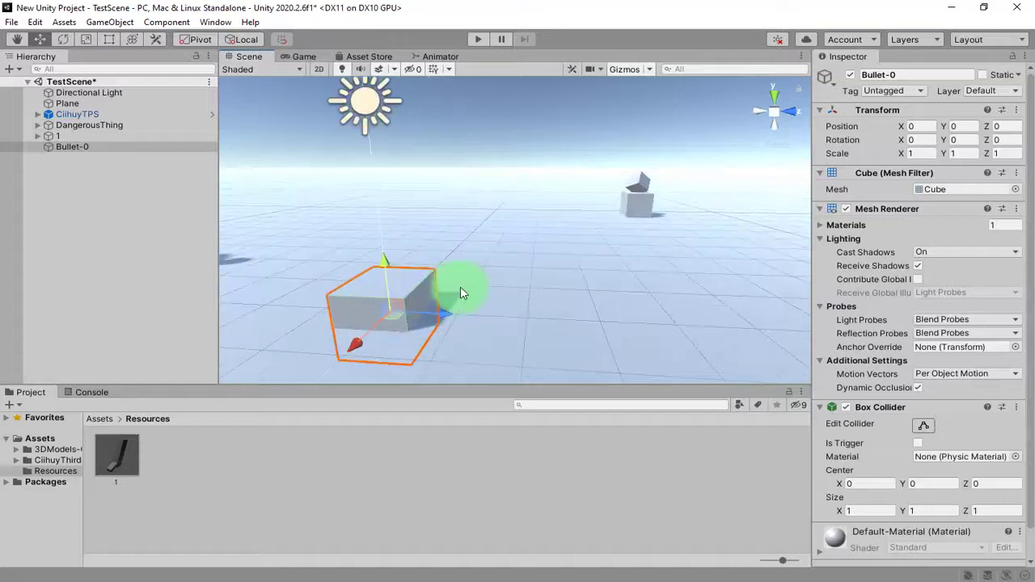
pyautogui.keyDown('alt'); pyautogui.moveTo(462, 292); pyautogui.dragTo(519, 216); pyautogui.keyUp('alt')
pyautogui.scroll(2, 522, 215)
# Remove the Mesh Renderer, Mesh Filter and Box Collider components from Bullet-0, leaving only its Transform.
pyautogui.click(166, 159)
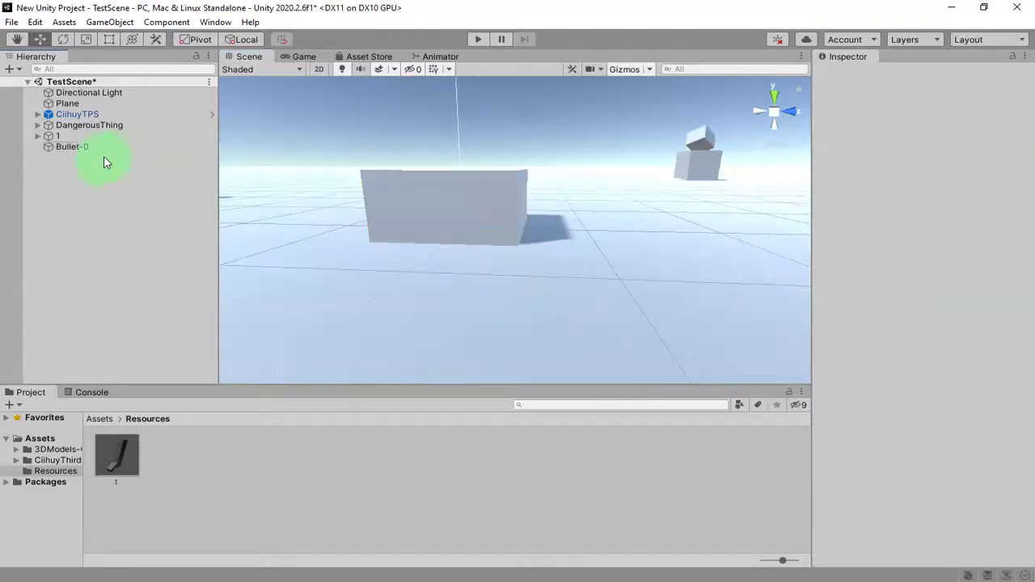
pyautogui.click(103, 149)
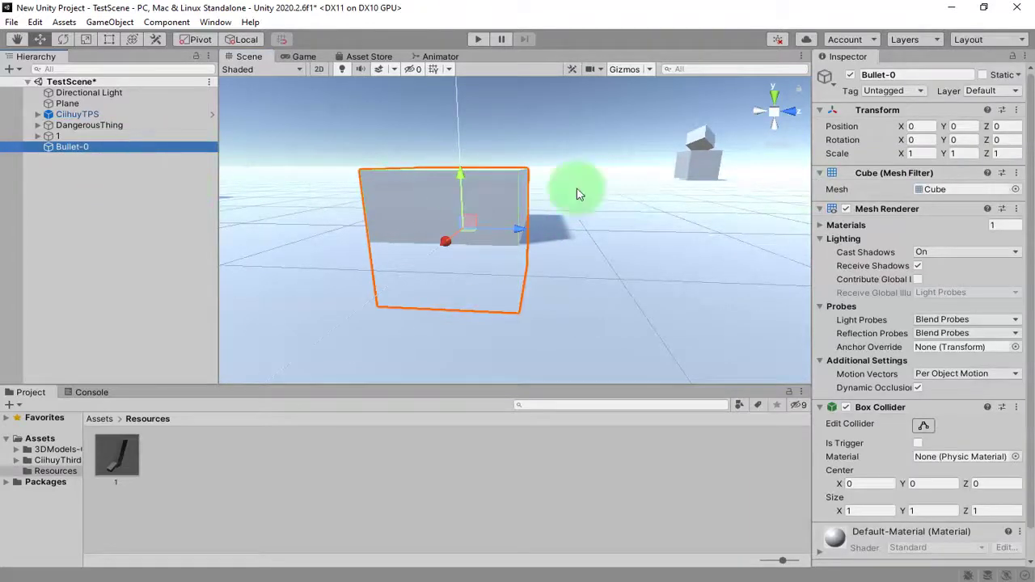
pyautogui.rightClick(75, 153)
pyautogui.click(41, 180)
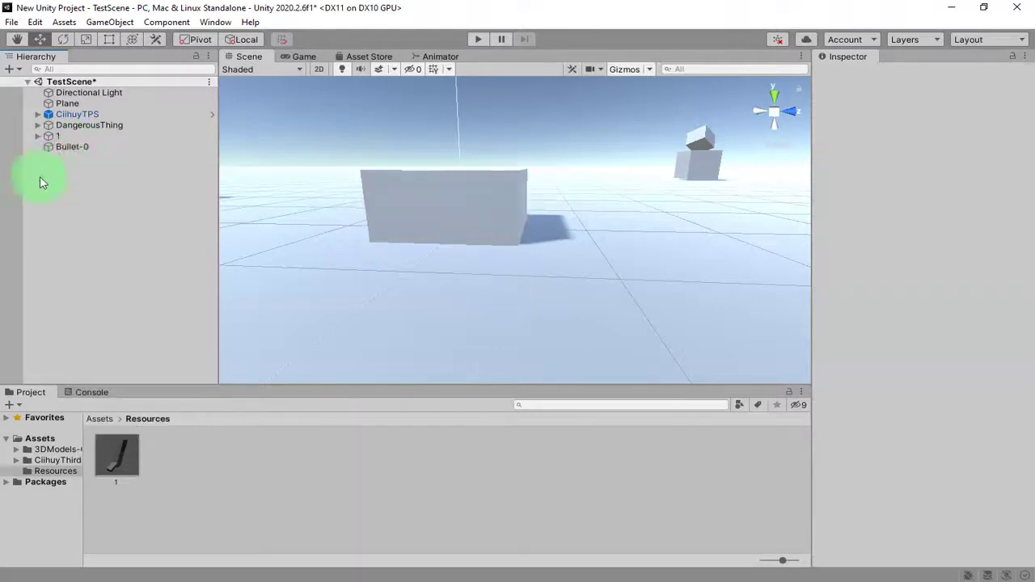
pyautogui.click(88, 150)
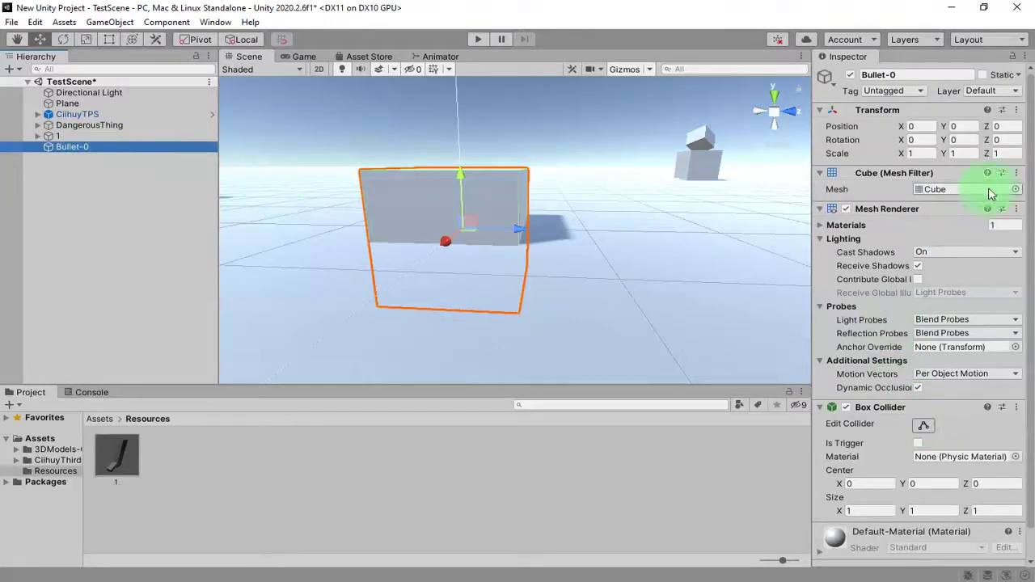
pyautogui.click(1020, 208)
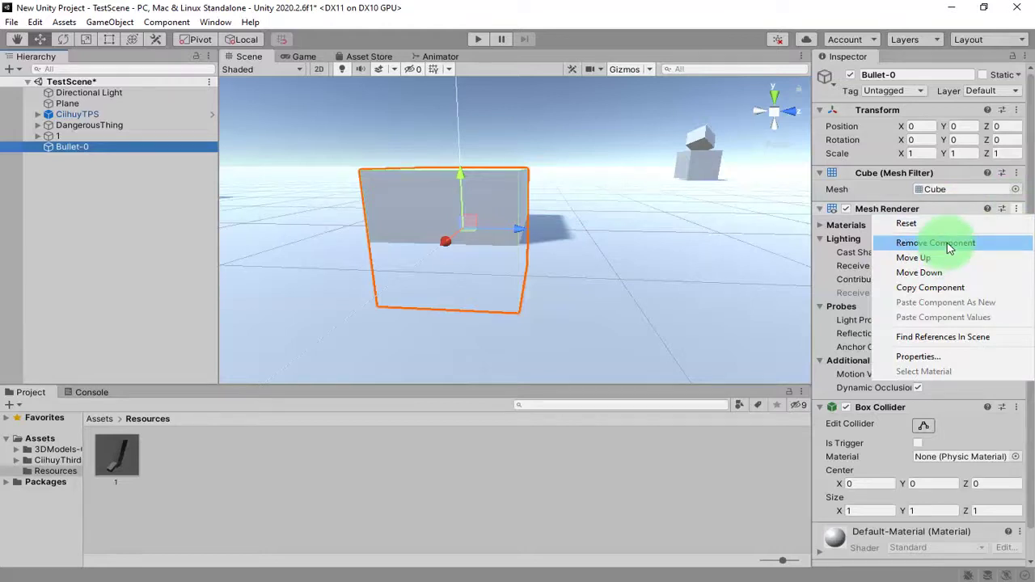
pyautogui.click(946, 240)
pyautogui.click(1022, 176)
pyautogui.click(972, 207)
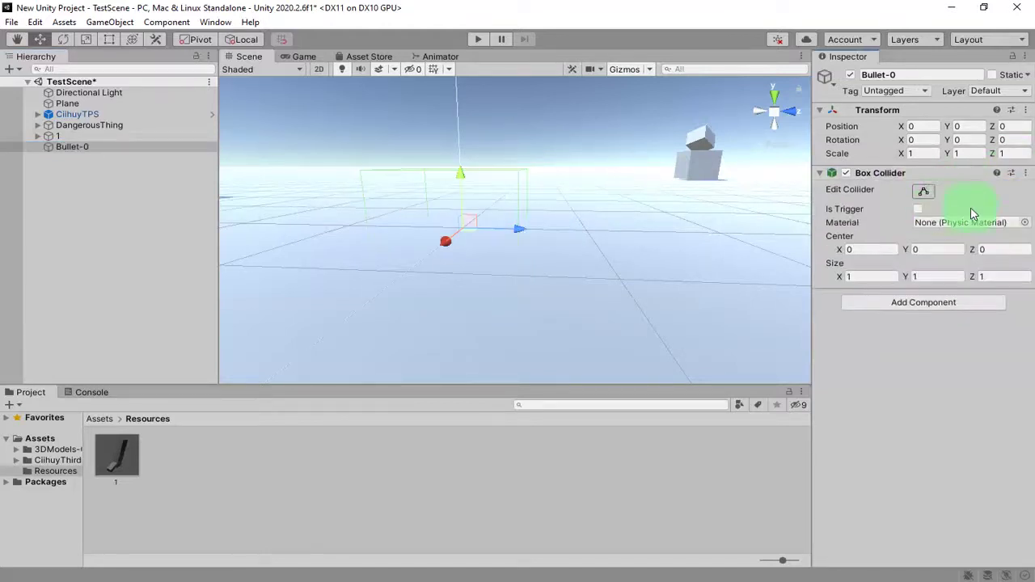
pyautogui.click(1024, 174)
pyautogui.click(926, 204)
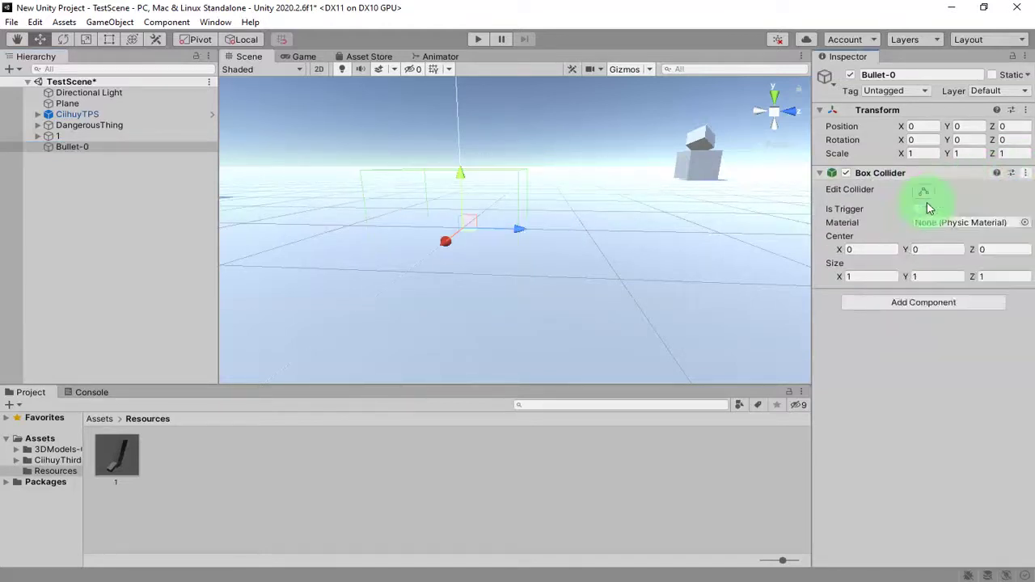
# Add a cube as a child of Bullet-0.
pyautogui.rightClick(70, 151)
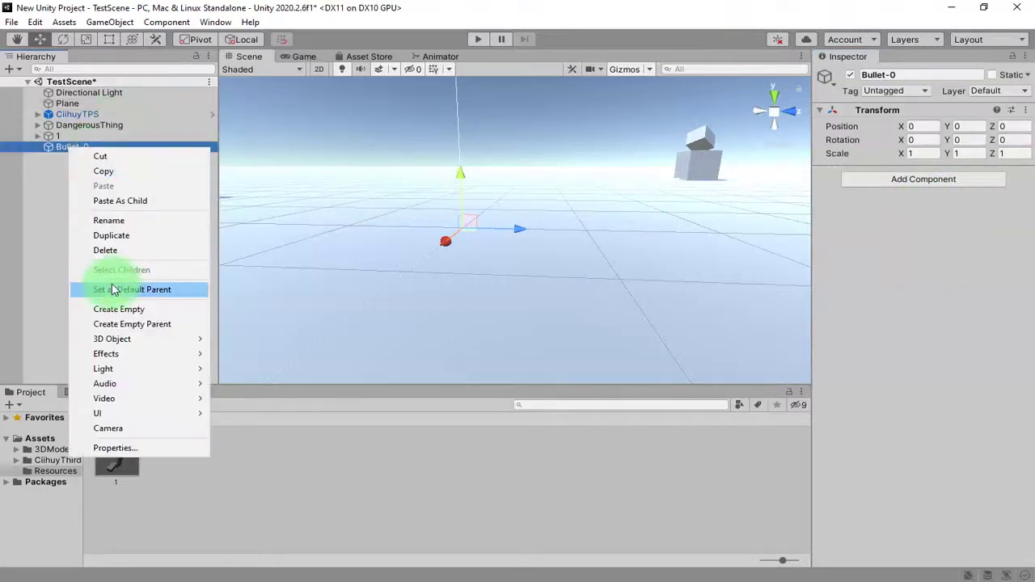
pyautogui.moveTo(178, 338)
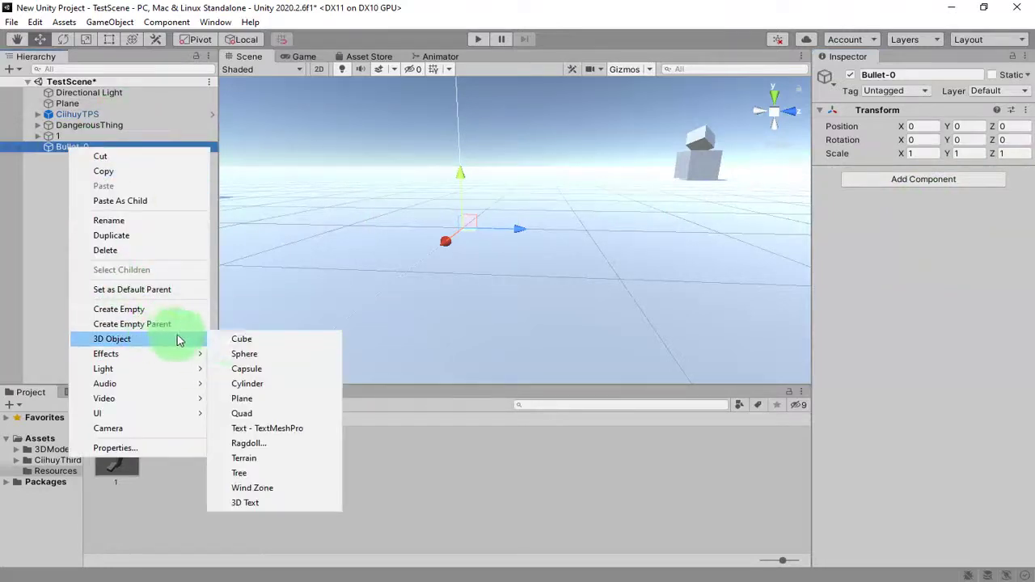
pyautogui.click(255, 343)
# Scale the child cube into a thin elongated bullet, about 0.05 in X and Y and 0.34 in Z.
pyautogui.click(86, 39)
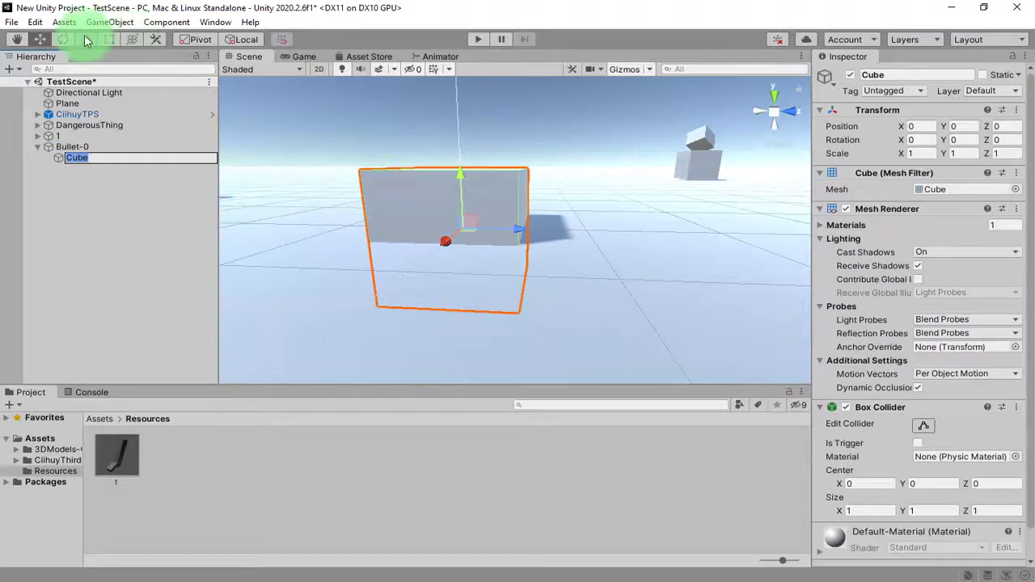
pyautogui.click(466, 273)
pyautogui.moveTo(459, 234); pyautogui.dragTo(415, 240)
pyautogui.moveTo(485, 229); pyautogui.dragTo(420, 231)
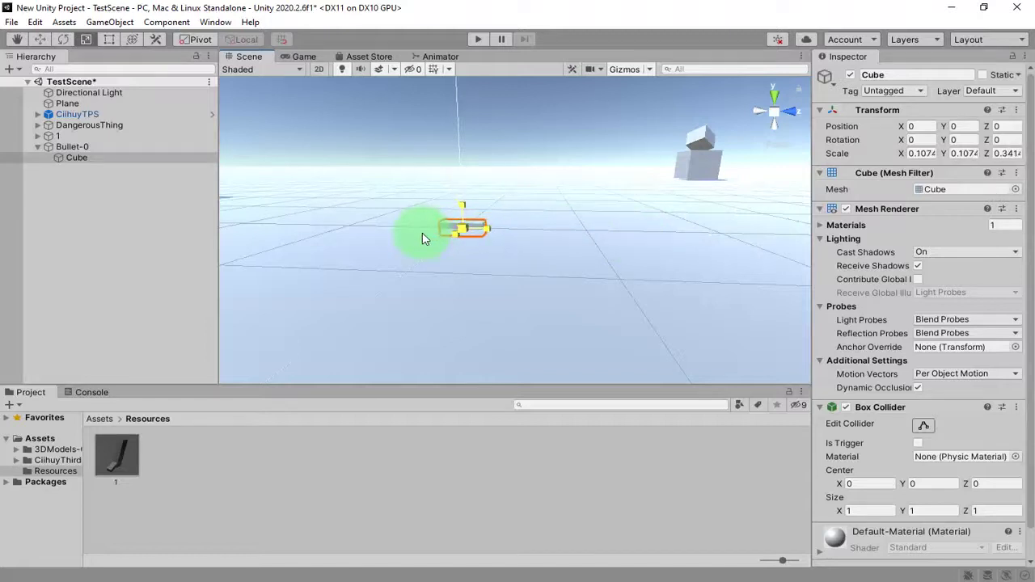
pyautogui.moveTo(540, 234); pyautogui.dragTo(398, 283)
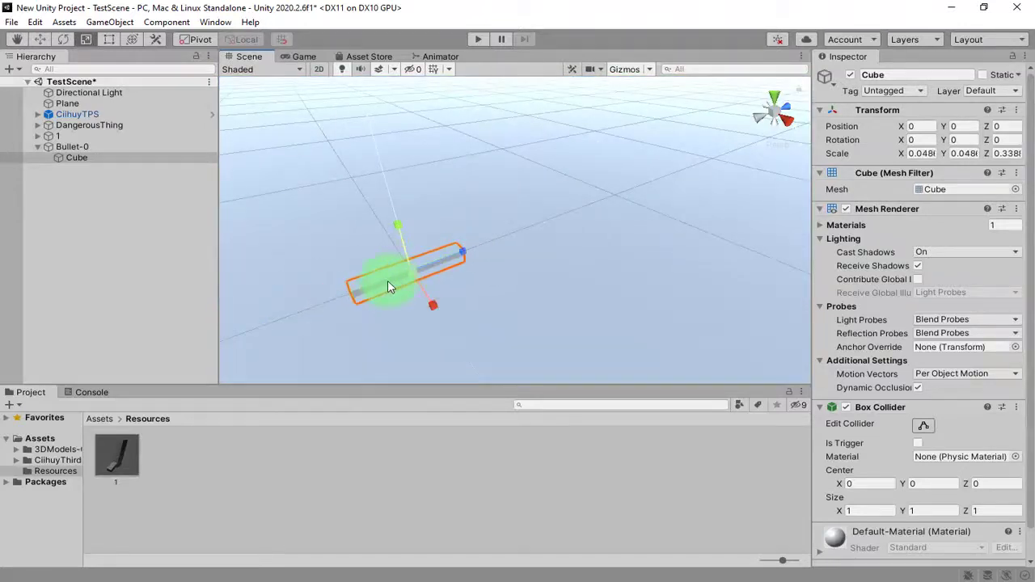
# Add a Rigidbody component to the parent object Bullet-0.
pyautogui.click(198, 148)
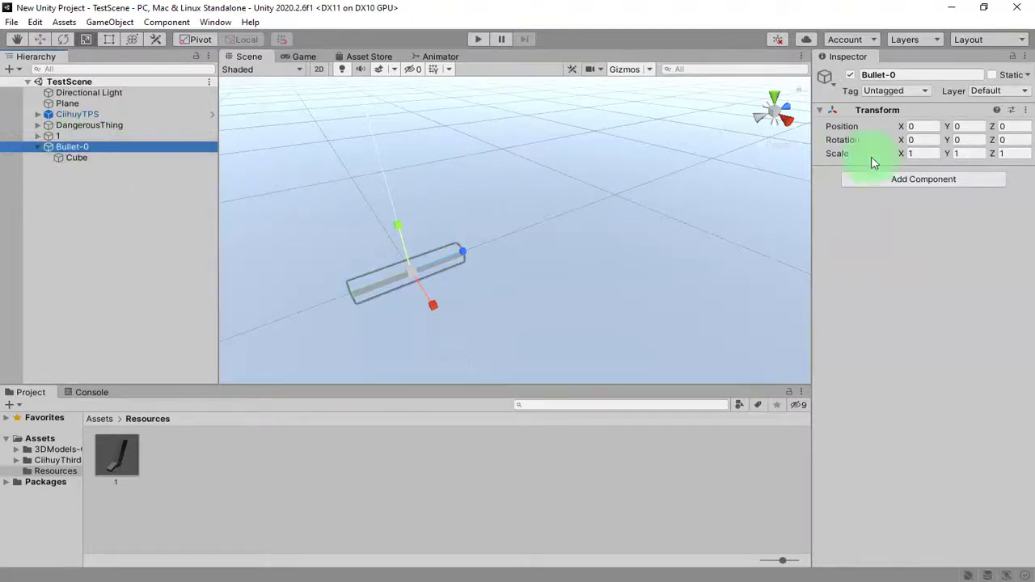
pyautogui.click(906, 194)
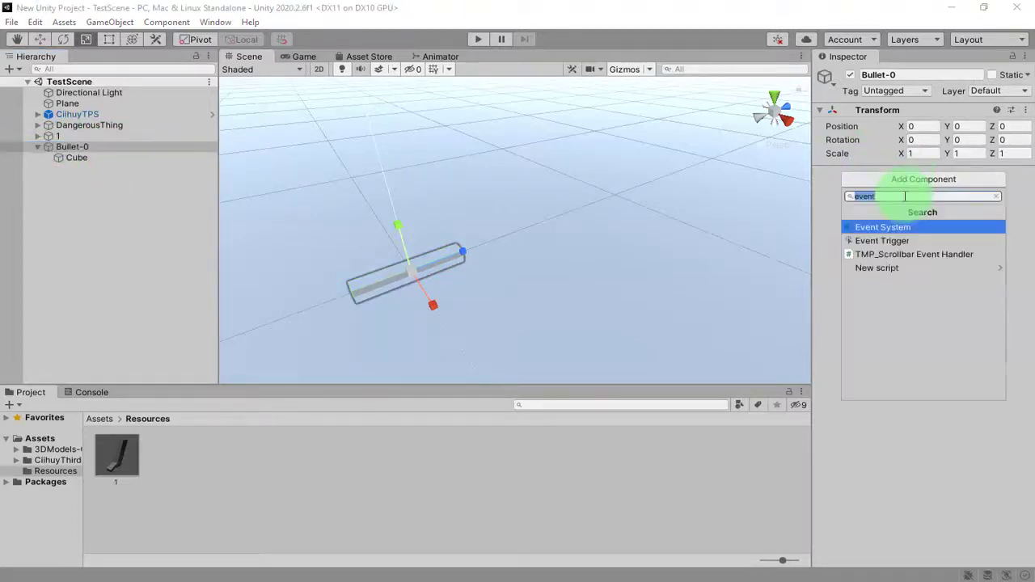
pyautogui.write('rigi')
pyautogui.press('Return')
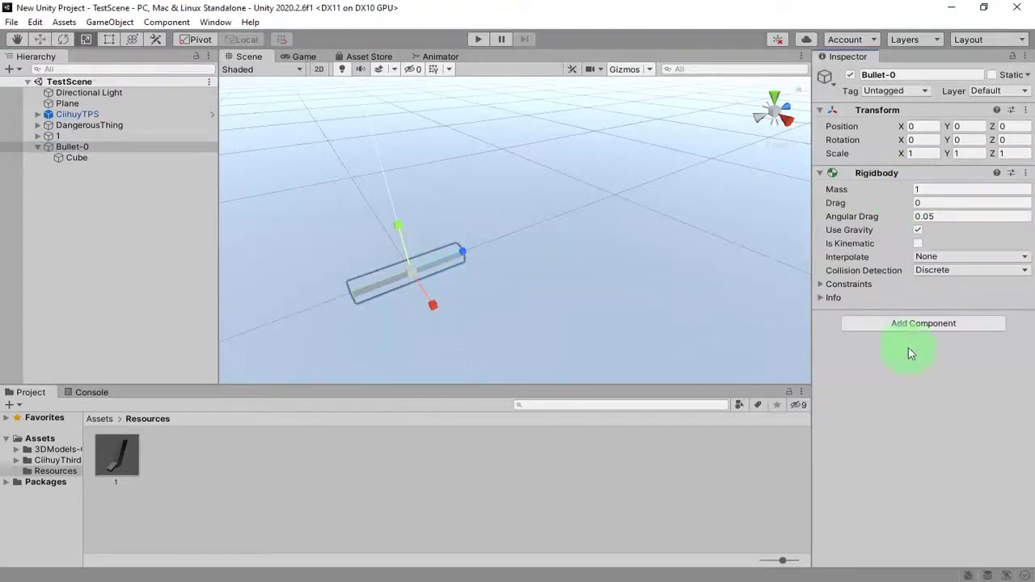
# Attach the TNBullet script from the CiihuyThirdPersonController folder to Bullet-0.
pyautogui.click(100, 419)
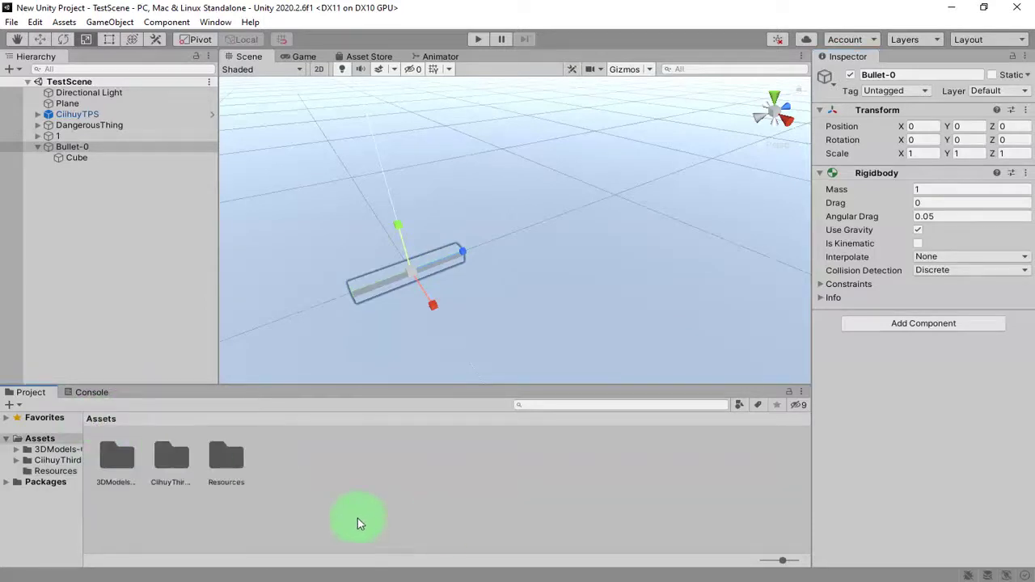
pyautogui.doubleClick(171, 455)
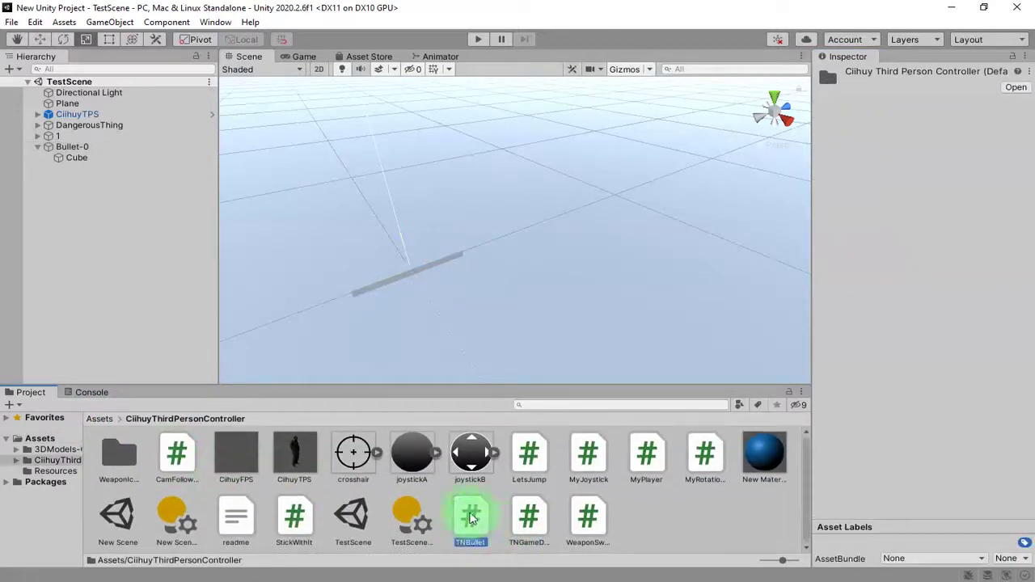
pyautogui.moveTo(471, 518); pyautogui.dragTo(69, 149)
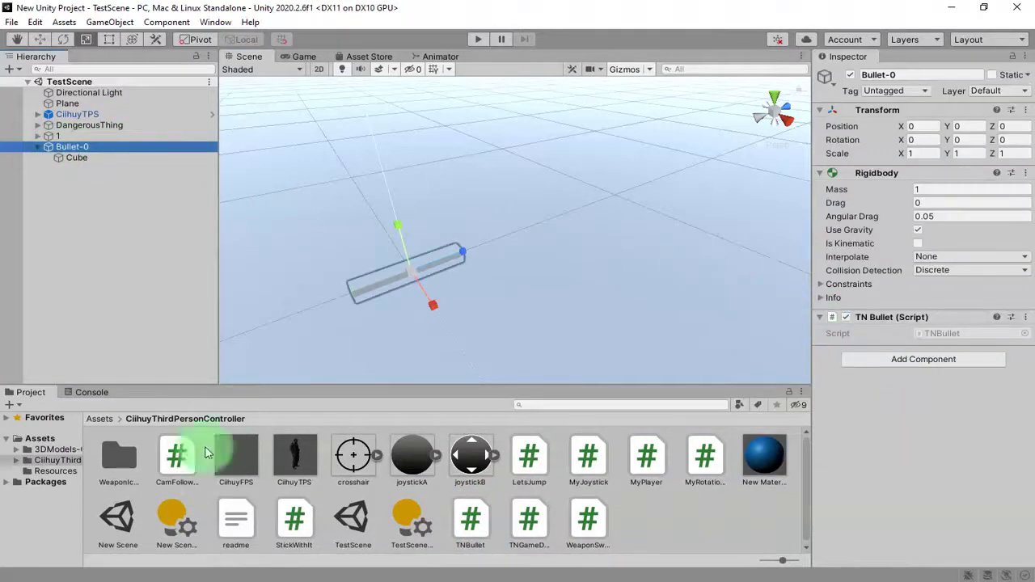
# Save the Bullet-0 object as a prefab in the Resources folder.
pyautogui.click(81, 418)
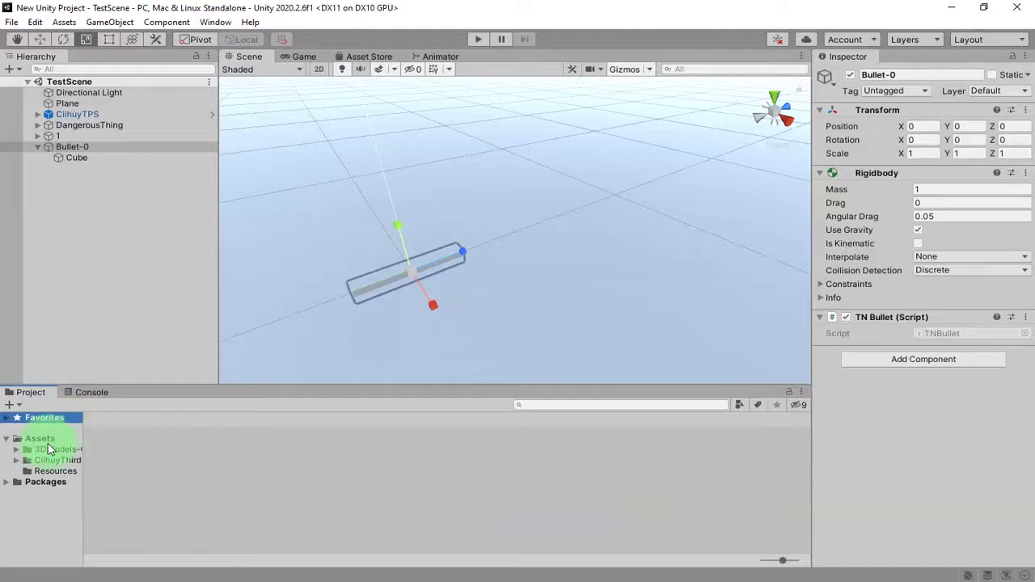
pyautogui.click(57, 472)
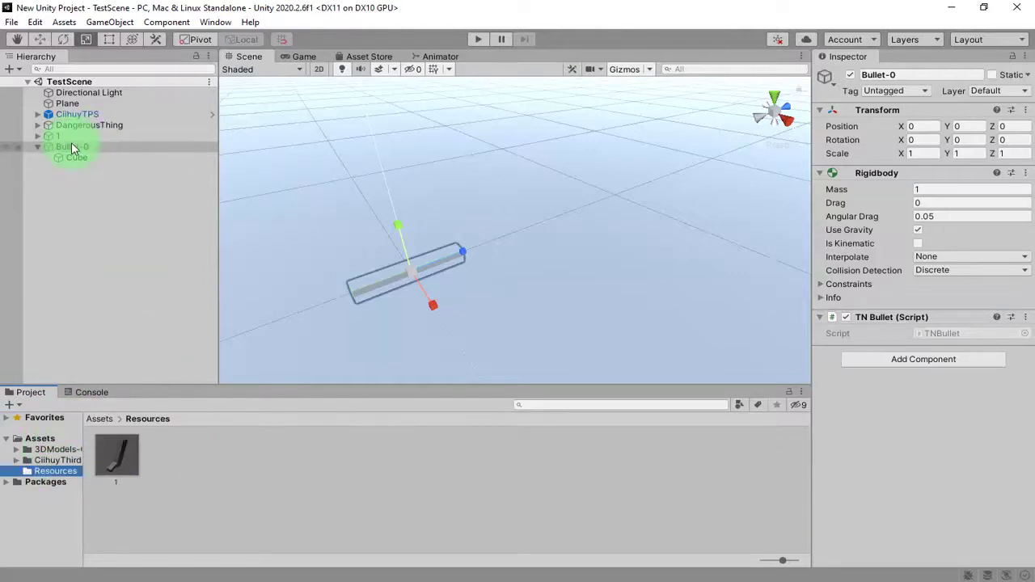
pyautogui.moveTo(72, 148); pyautogui.dragTo(389, 505)
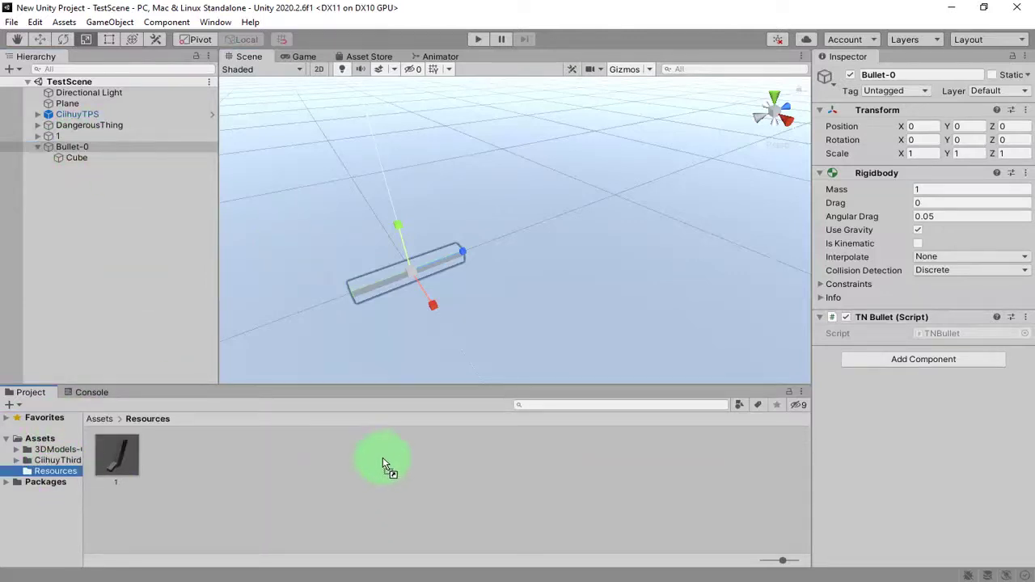
pyautogui.moveTo(389, 481); pyautogui.dragTo(380, 486)
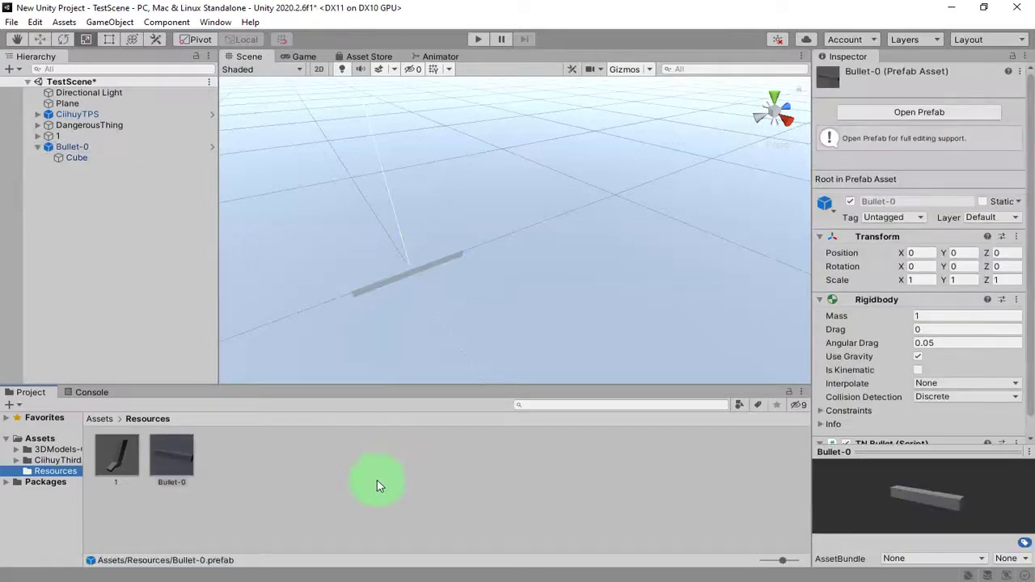
# Delete the Bullet-0 instance from TestScene, keeping only the prefab asset.
pyautogui.click(77, 147)
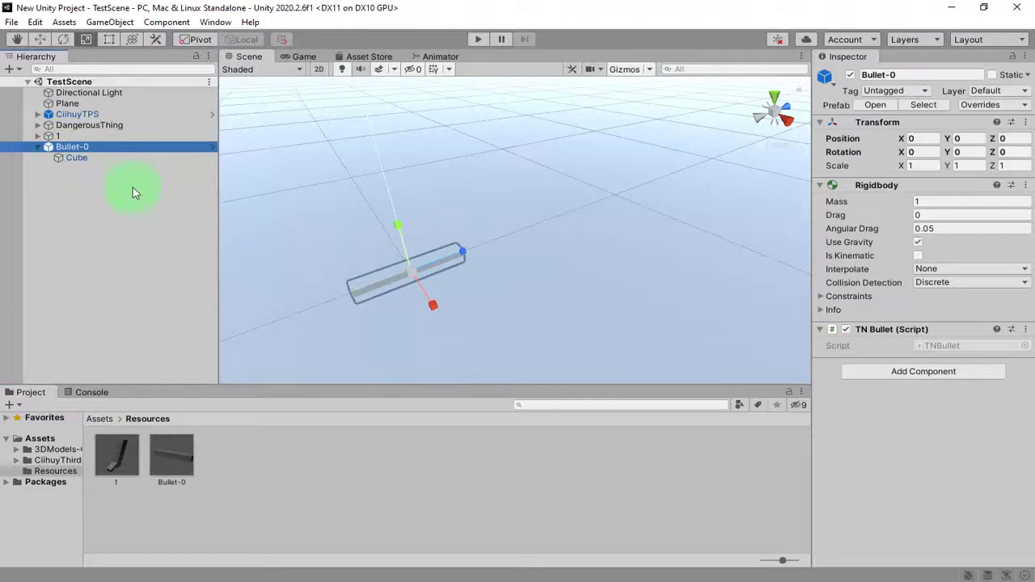
pyautogui.click(76, 217)
pyautogui.click(91, 148)
pyautogui.press('Delete')
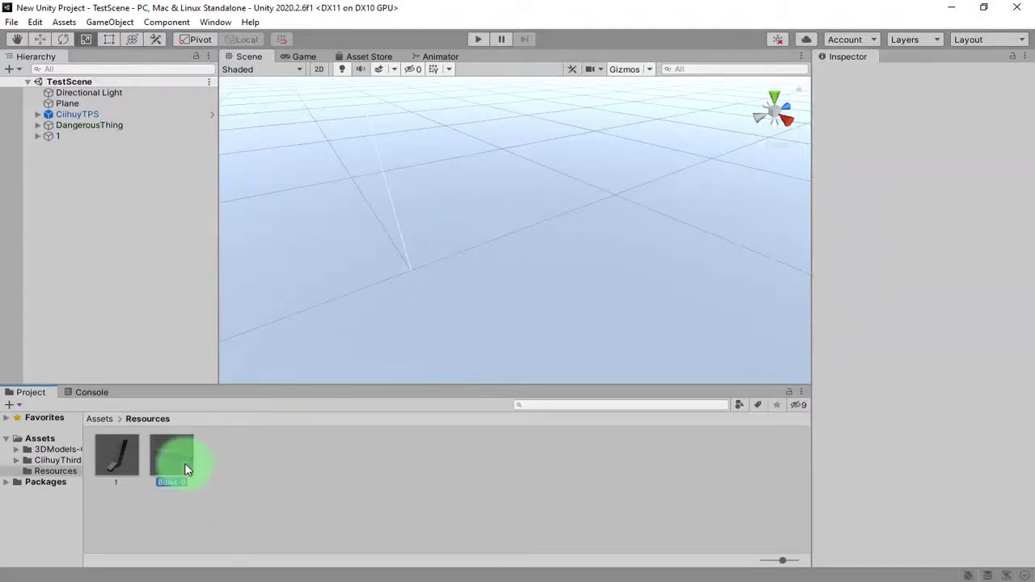
# Open the Bullet-0 prefab's TNBullet script in Visual Studio and select the GunObject name in the GameObject.Find call.
pyautogui.moveTo(186, 470); pyautogui.dragTo(188, 477)
pyautogui.doubleClick(160, 467)
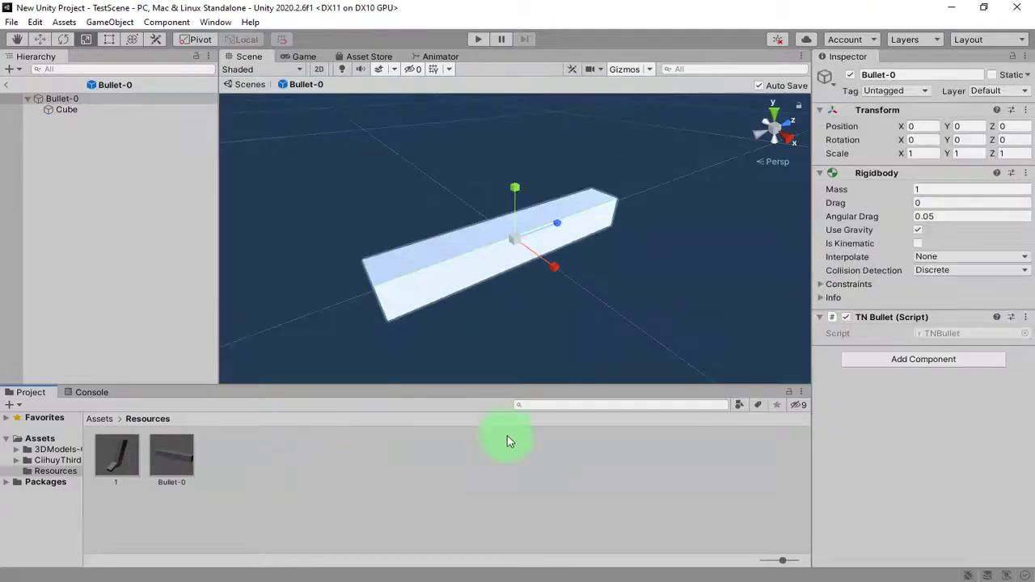
pyautogui.click(1024, 317)
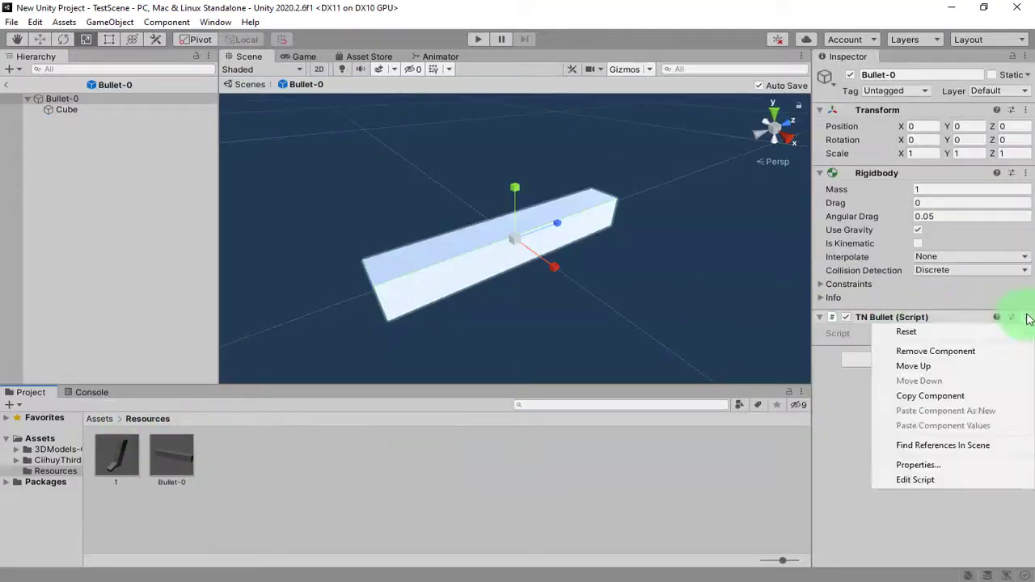
pyautogui.click(930, 480)
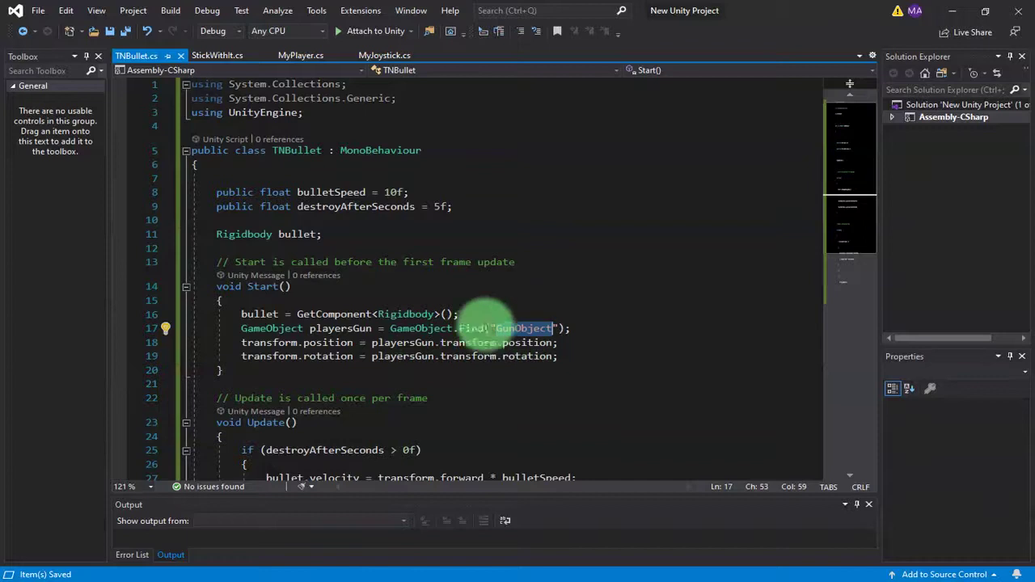
pyautogui.click(378, 329)
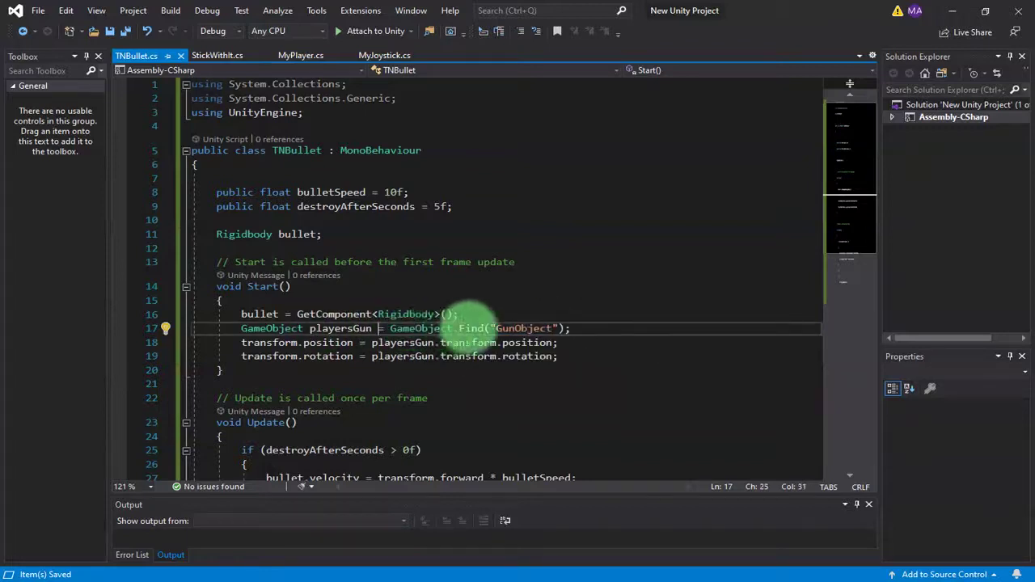
pyautogui.doubleClick(501, 329)
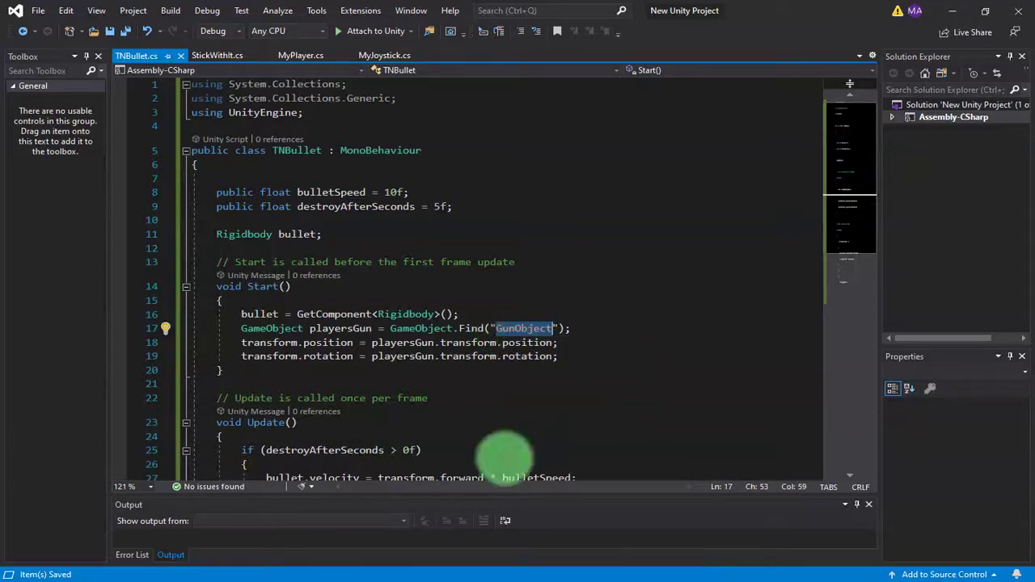
# Return to TestScene in Unity and frame the PlayerCameraParent object inside CiihuyTPS's TPS-Player in the scene view.
pyautogui.click(81, 575)
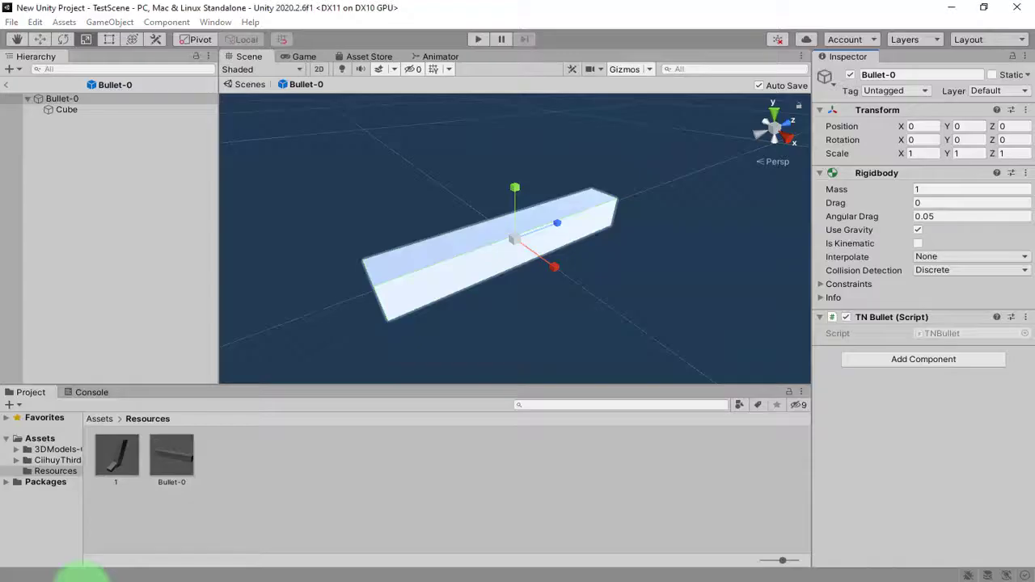
pyautogui.click(6, 85)
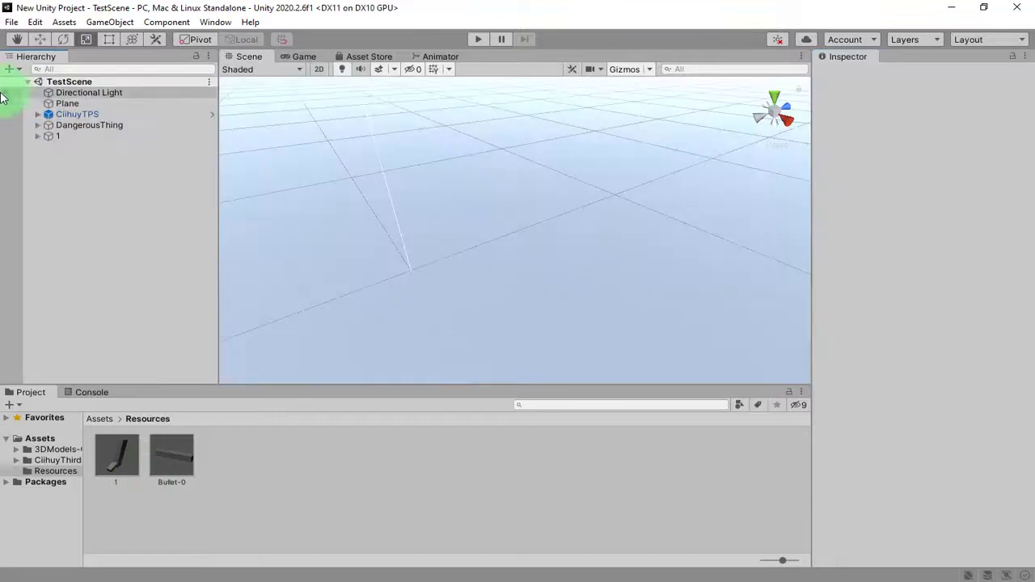
pyautogui.click(37, 114)
pyautogui.click(48, 125)
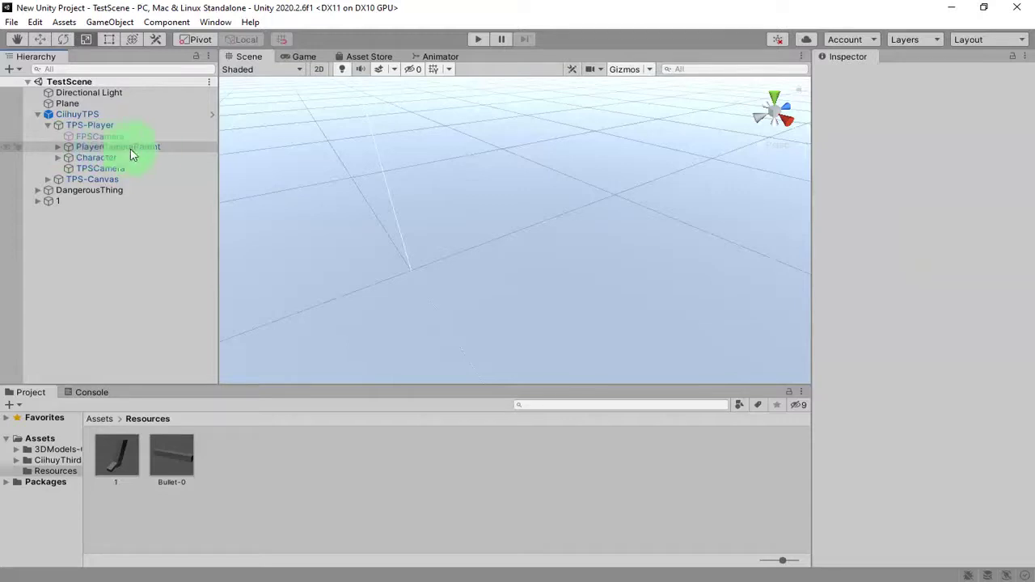
pyautogui.click(64, 150)
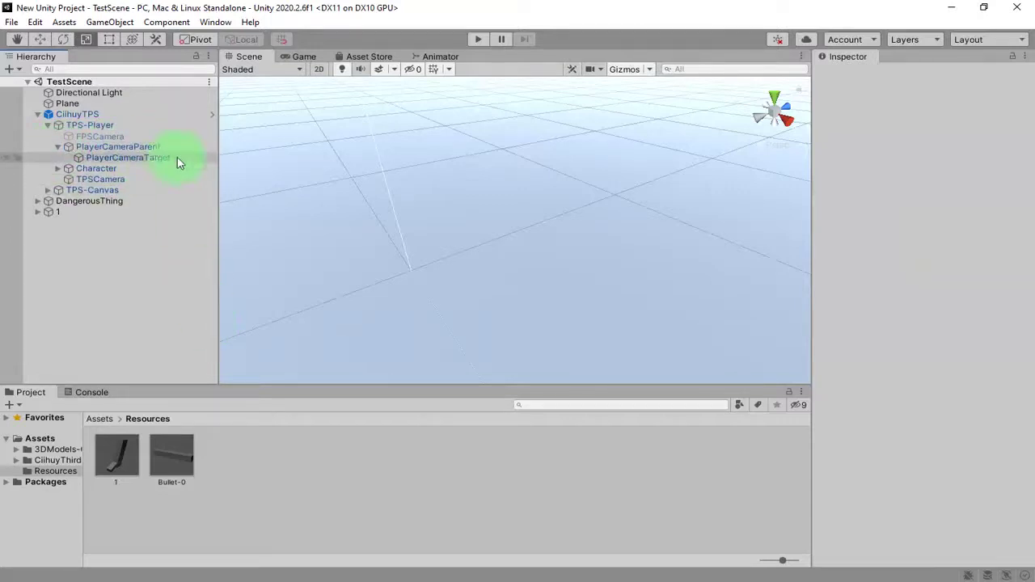
pyautogui.click(153, 148)
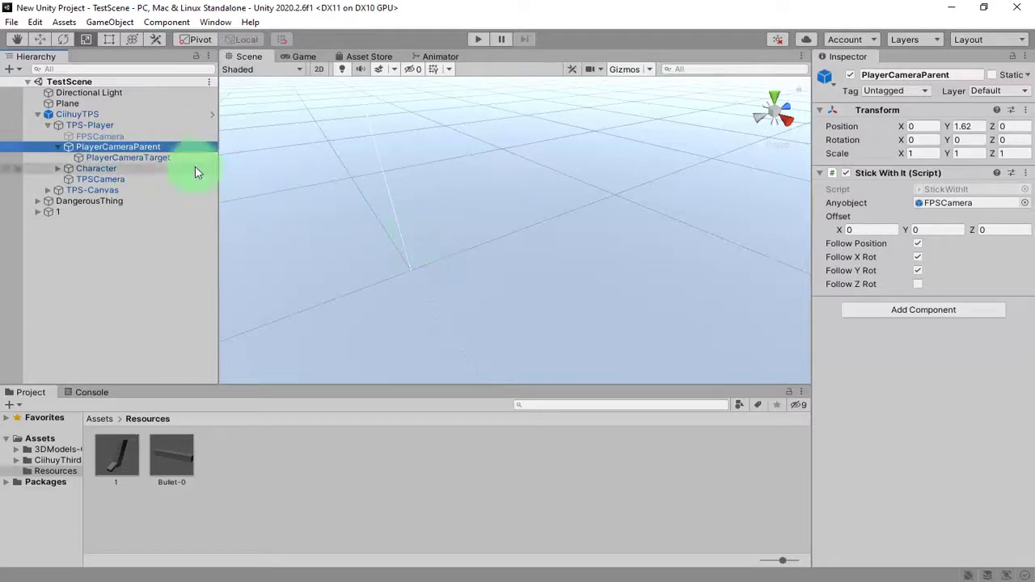
pyautogui.press('f')
pyautogui.keyDown('alt'); pyautogui.moveTo(539, 291); pyautogui.dragTo(473, 261); pyautogui.keyUp('alt')
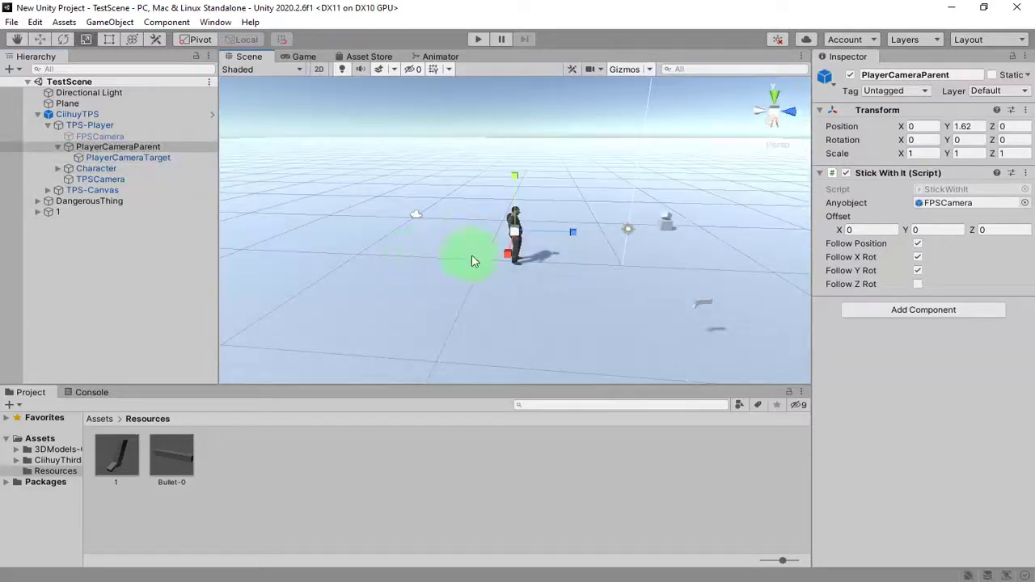
pyautogui.scroll(10, 525, 281)
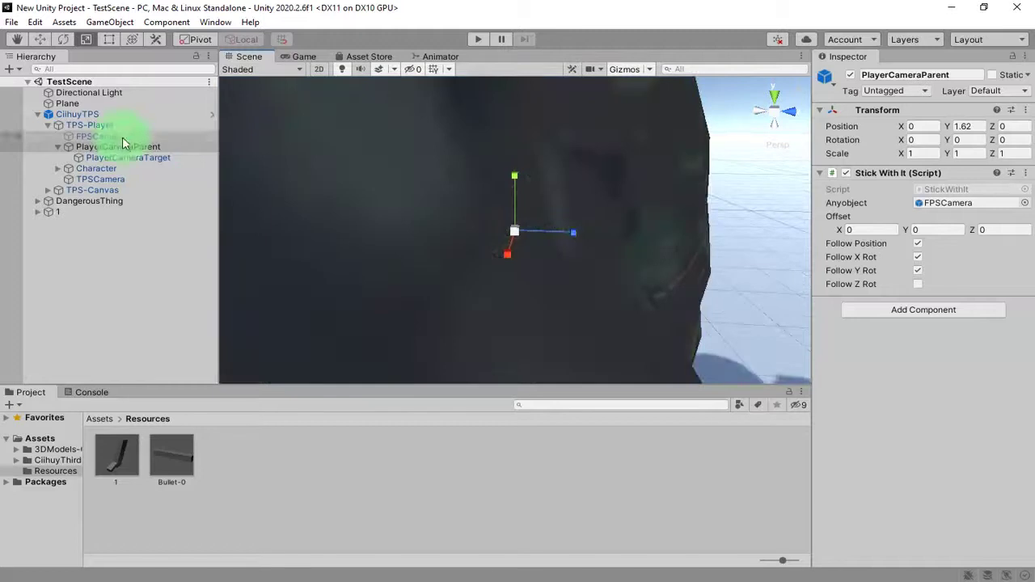
# Copy the PlayerCameraParent object's name and replace GunObject with it in TNBullet's GameObject.Find call.
pyautogui.click(150, 147)
pyautogui.click(137, 151)
pyautogui.hotkey('ctrl', 'c')
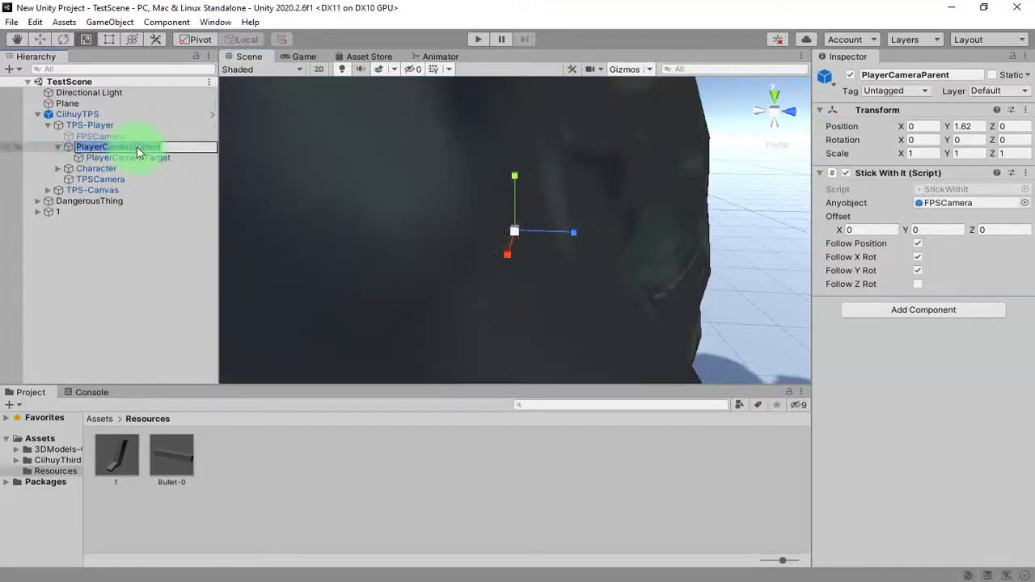
pyautogui.click(783, 571)
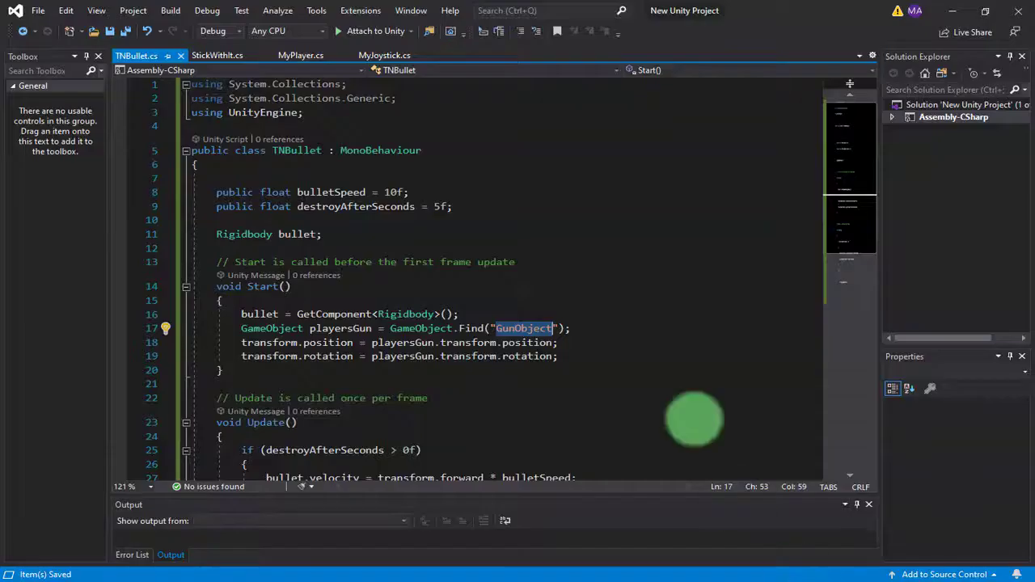
pyautogui.hotkey('ctrl', 'v')
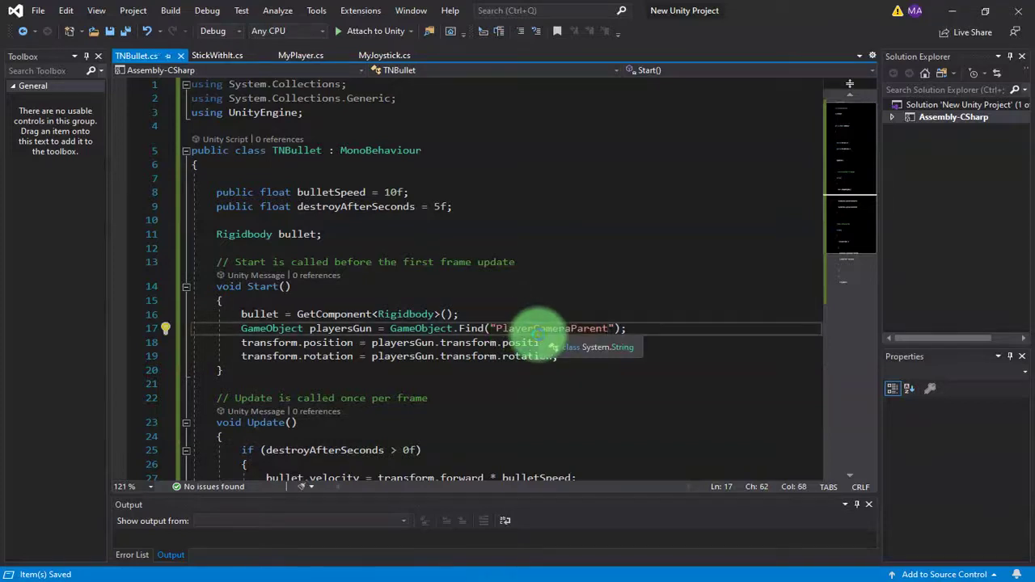
# Review the Start and Update methods of the TNBullet script.
pyautogui.click(436, 288)
pyautogui.scroll(-7, 574, 393)
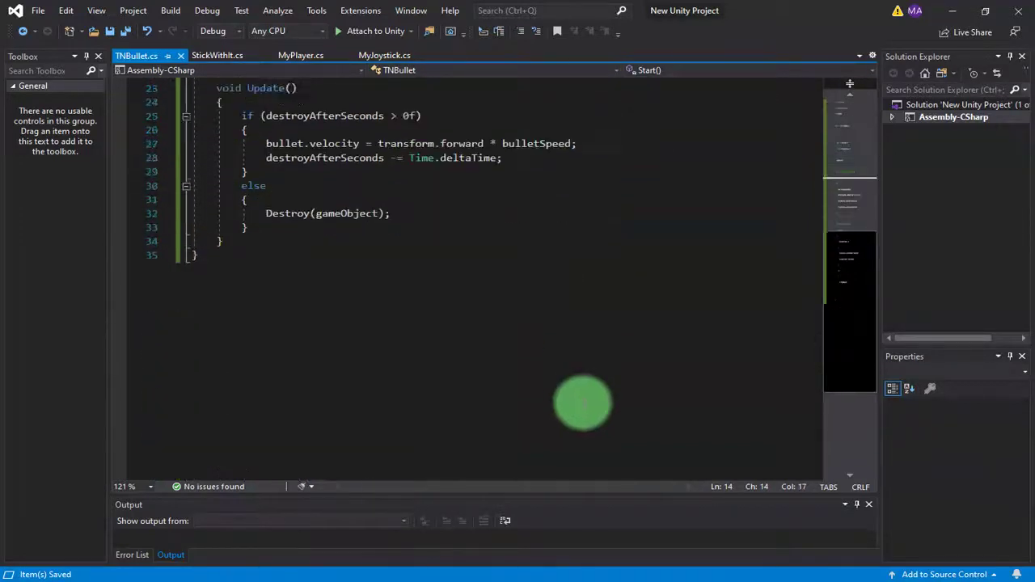
pyautogui.scroll(7, 582, 402)
pyautogui.scroll(2, 582, 401)
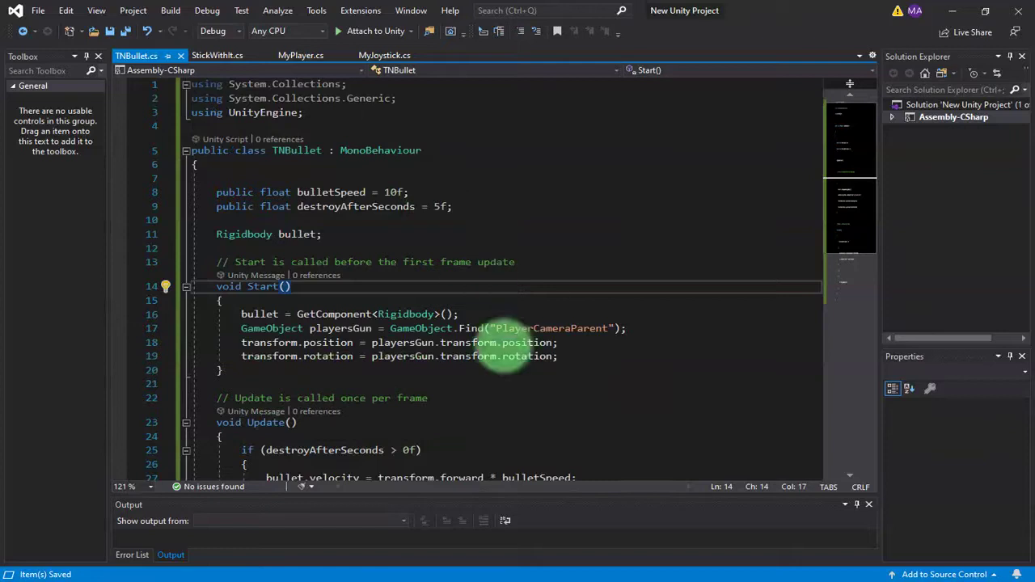
pyautogui.scroll(-10, 506, 368)
pyautogui.scroll(9, 506, 369)
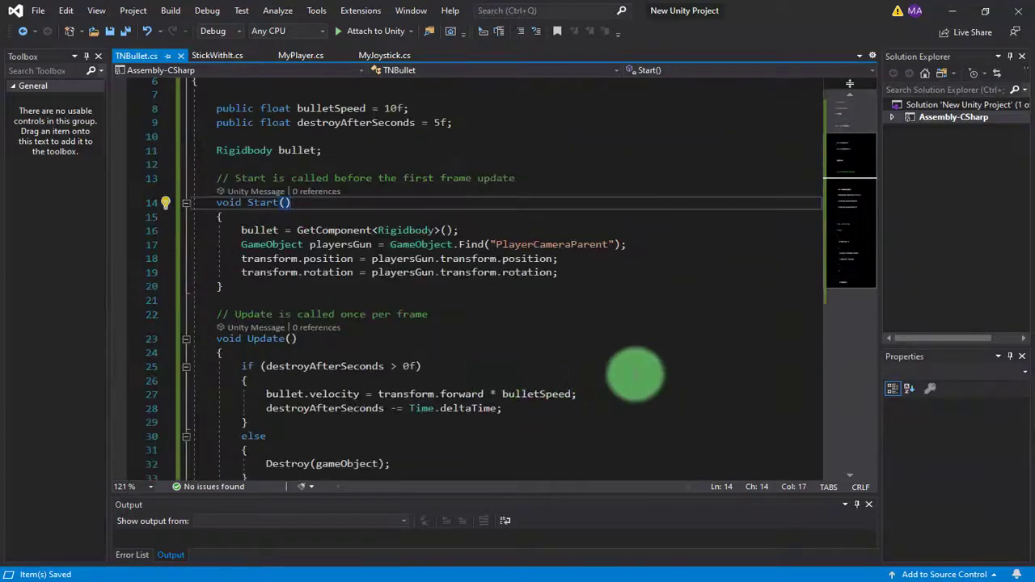
pyautogui.click(606, 368)
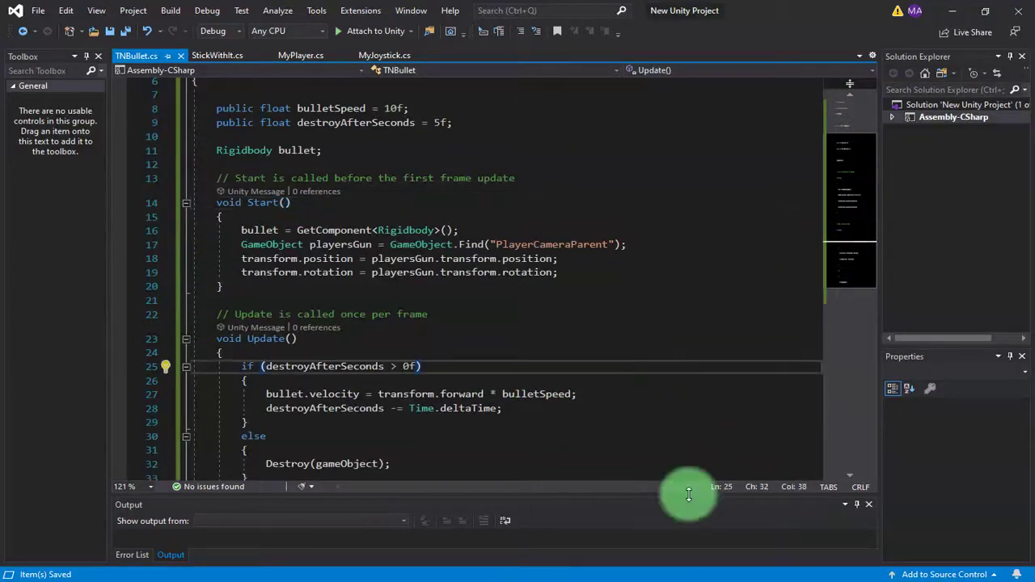
# Switch to the browser tutorial and select the Instantiate statement inside FireTheBullet in the TNGun.cs code.
pyautogui.click(647, 579)
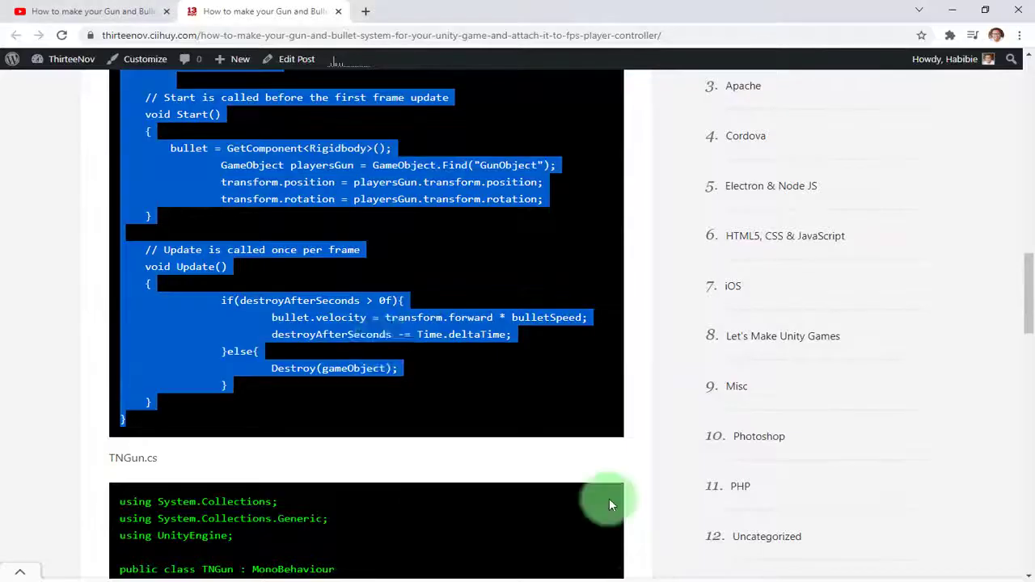
pyautogui.scroll(-4, 409, 405)
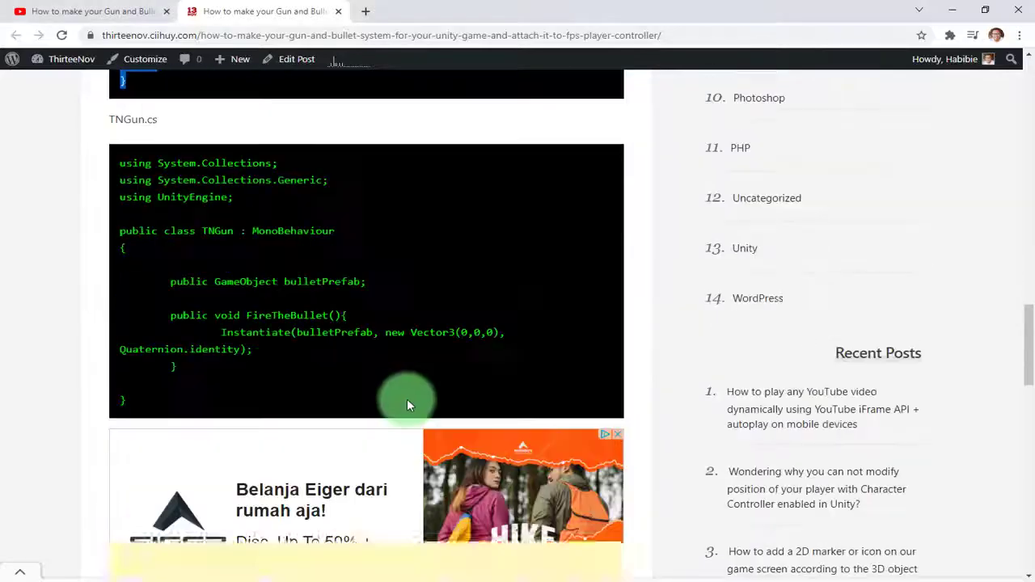
pyautogui.moveTo(240, 381); pyautogui.dragTo(197, 343)
pyautogui.click(234, 342)
pyautogui.click(231, 372)
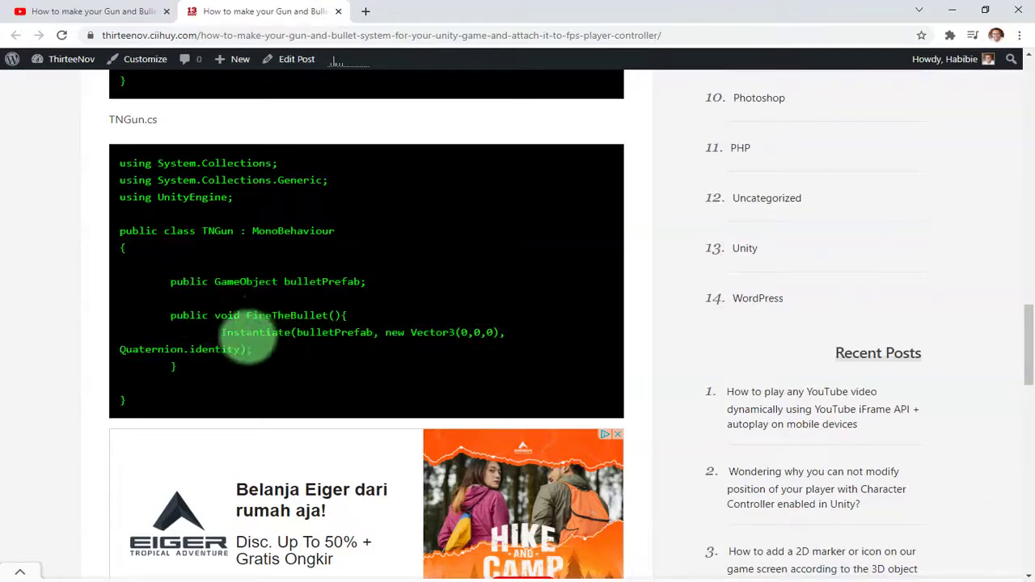
pyautogui.moveTo(221, 332); pyautogui.dragTo(307, 349)
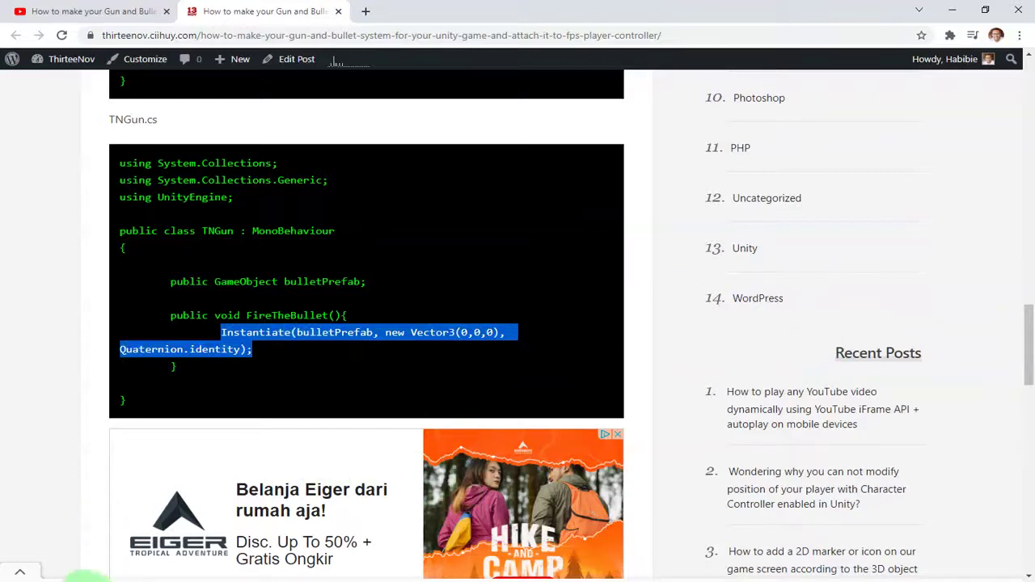
# Switch to Unity and open the MyPlayer script from the CiihuyThirdPersonController folder for editing.
pyautogui.click(80, 576)
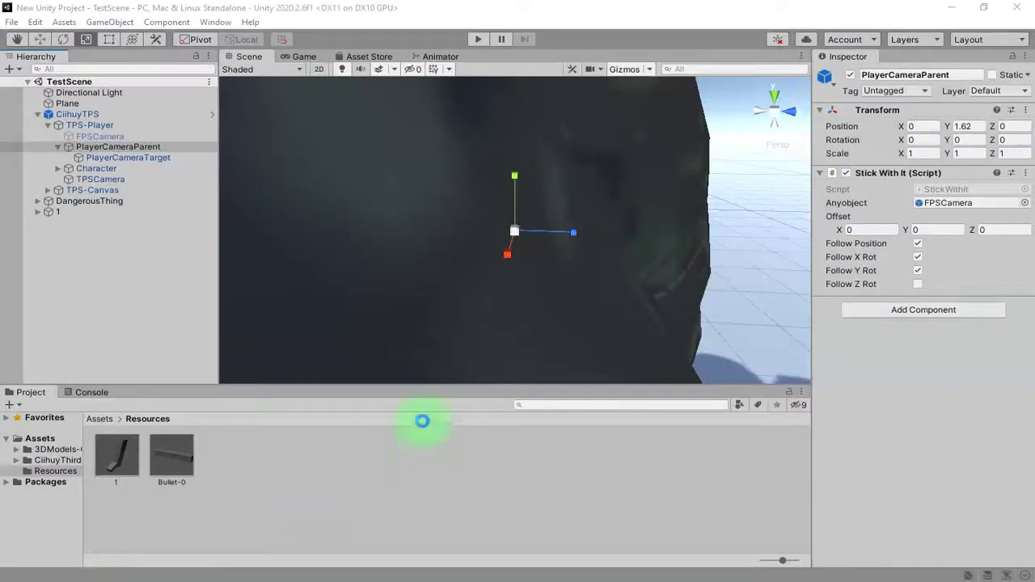
pyautogui.click(98, 418)
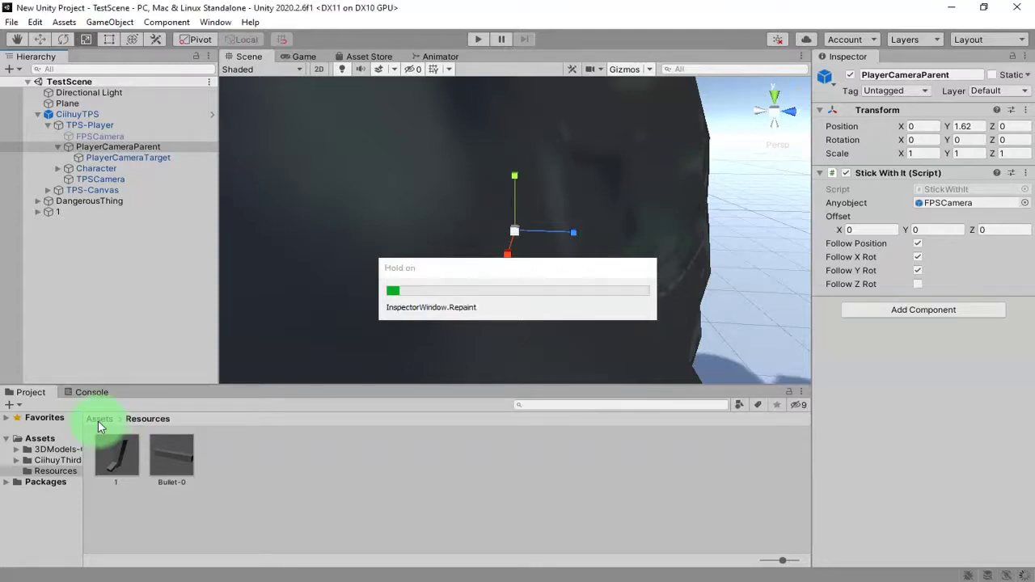
pyautogui.click(185, 477)
pyautogui.doubleClick(184, 477)
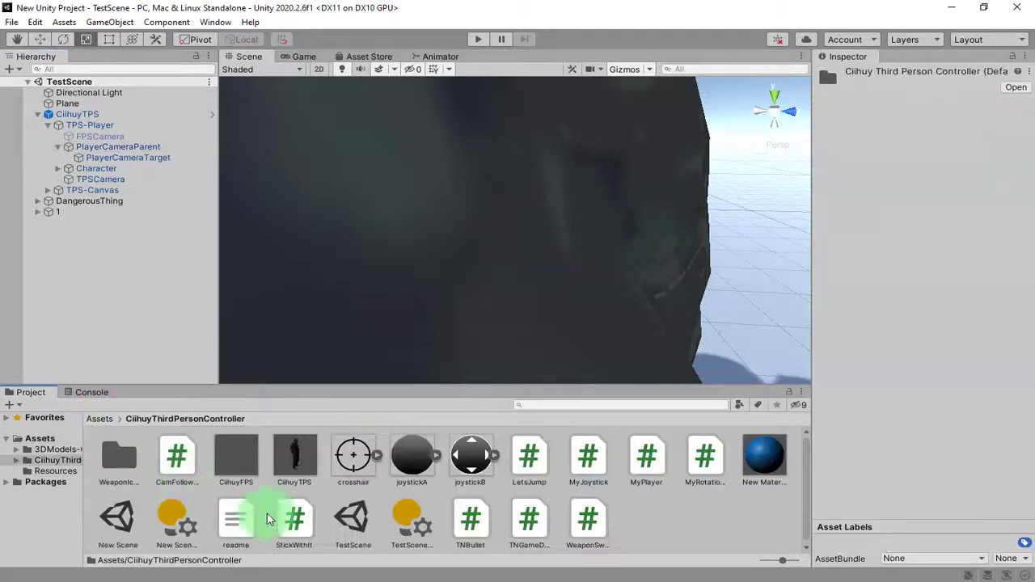
pyautogui.click(647, 460)
pyautogui.doubleClick(662, 469)
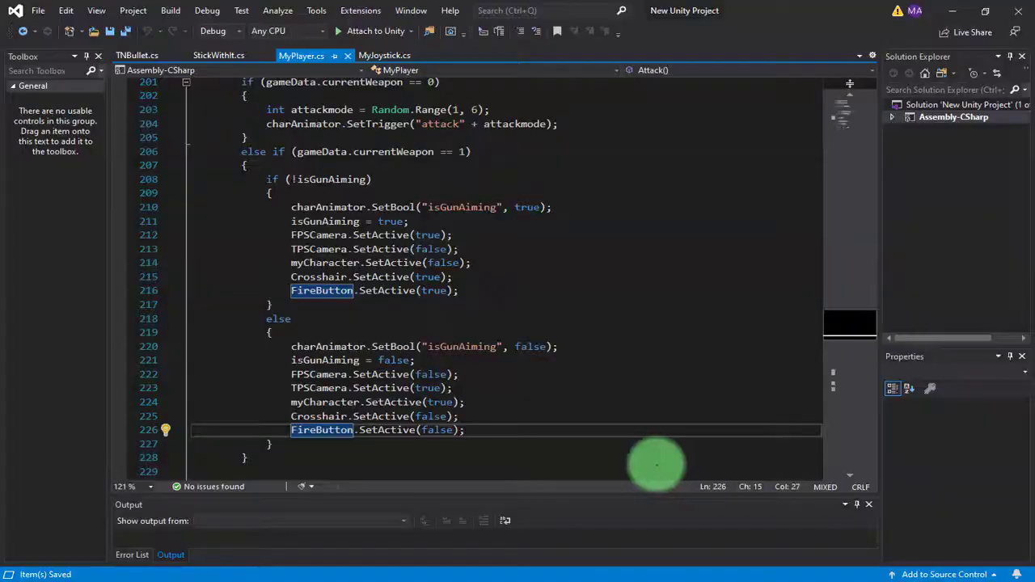
# Add an empty public void FireTheGun() method below ResetGameData in the MyPlayer script.
pyautogui.scroll(-3, 428, 323)
pyautogui.scroll(9, 469, 332)
pyautogui.scroll(-20, 492, 330)
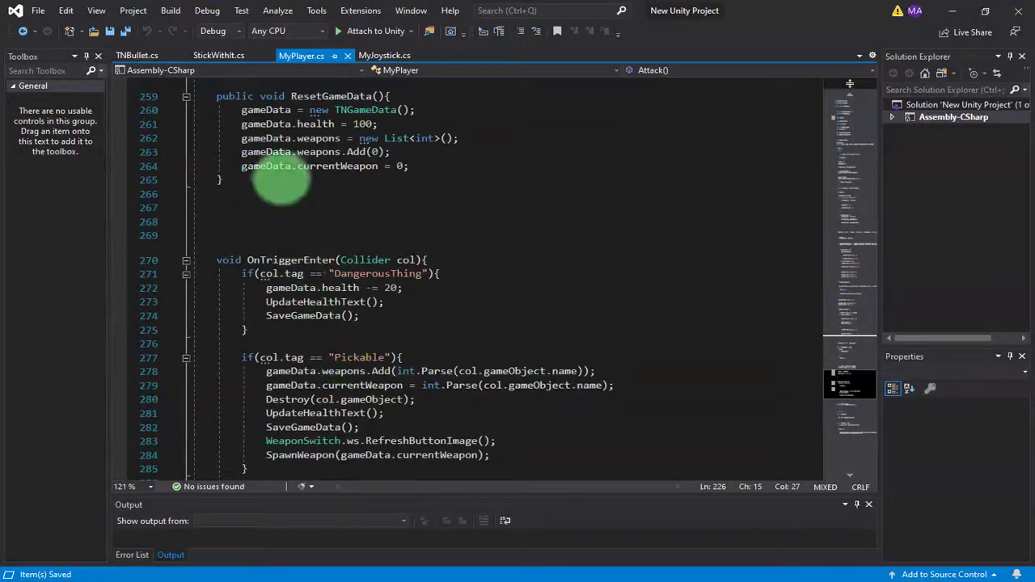
pyautogui.click(277, 182)
pyautogui.press('Return')
pyautogui.press('Return')
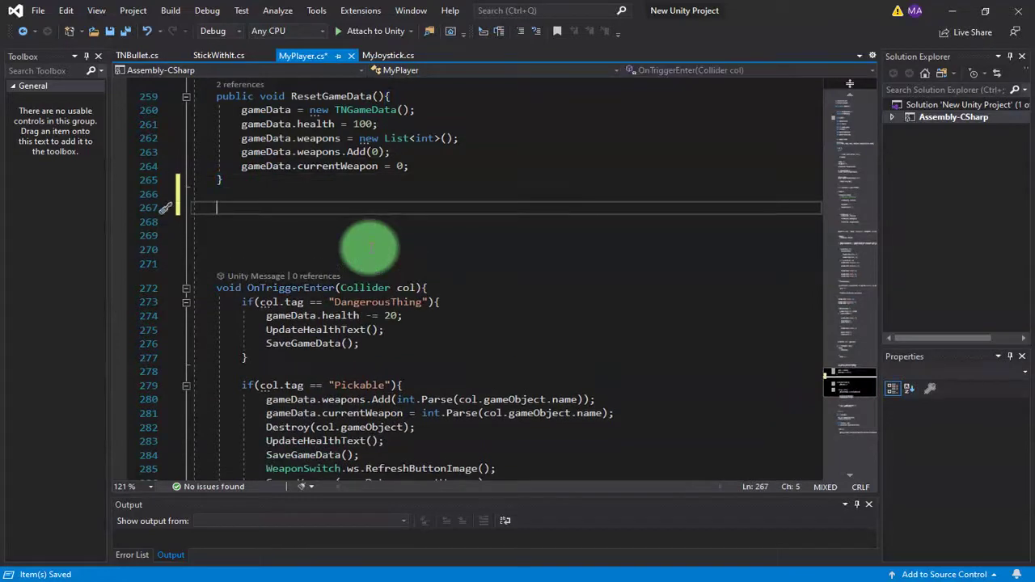
pyautogui.write('public v')
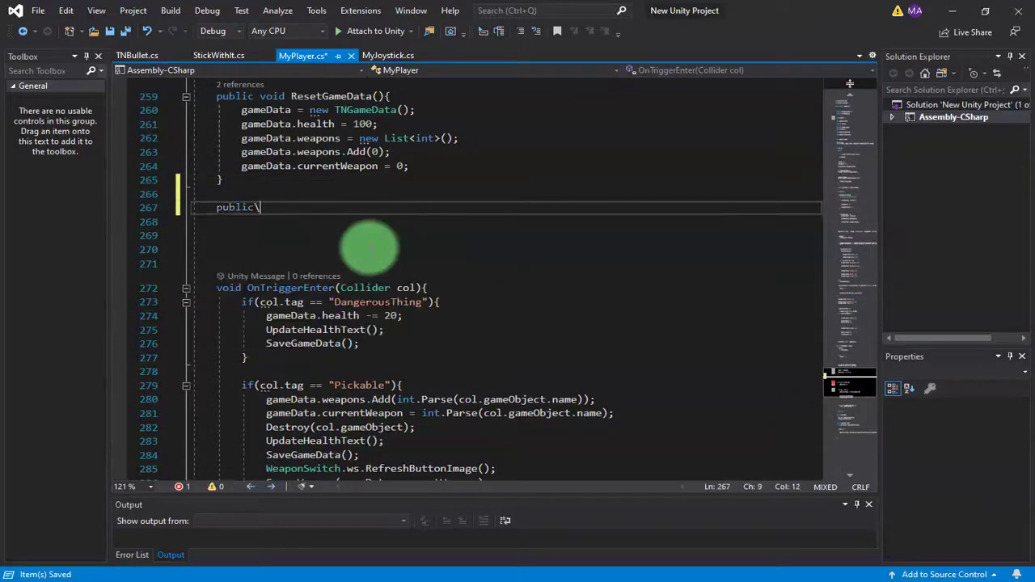
pyautogui.write('oid Fi')
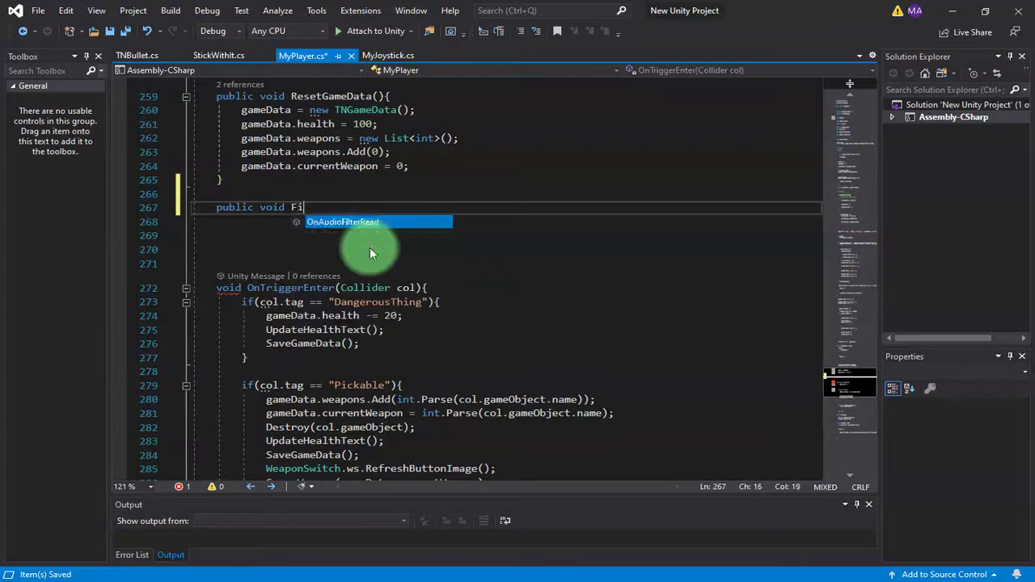
pyautogui.write('reThe')
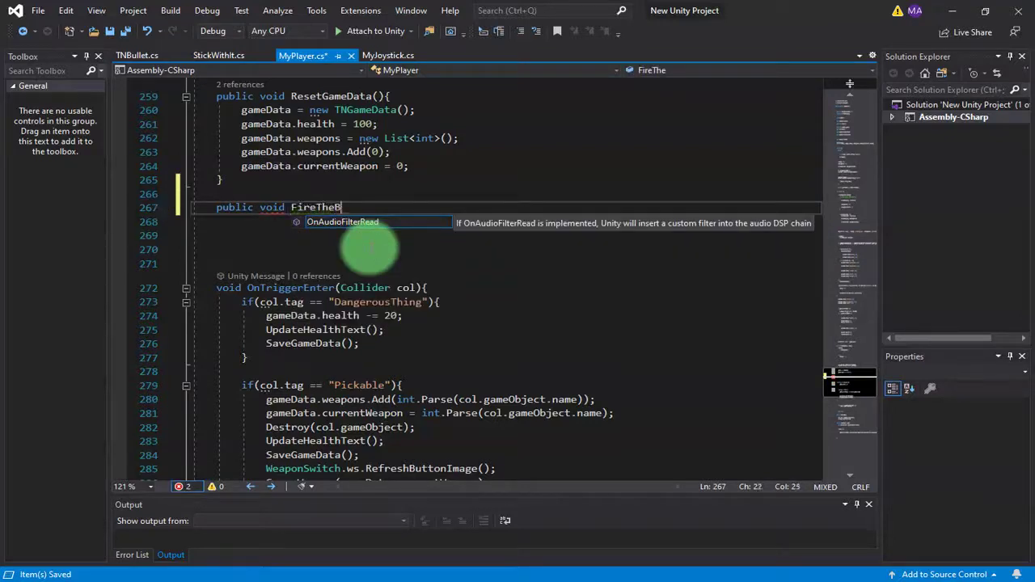
pyautogui.write('Gun() { }')
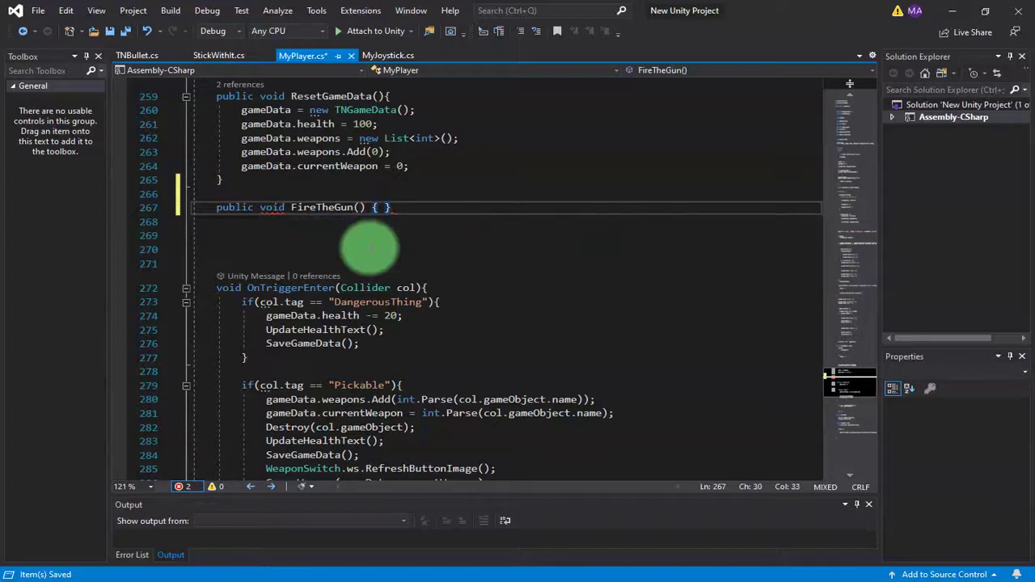
pyautogui.press('Return')
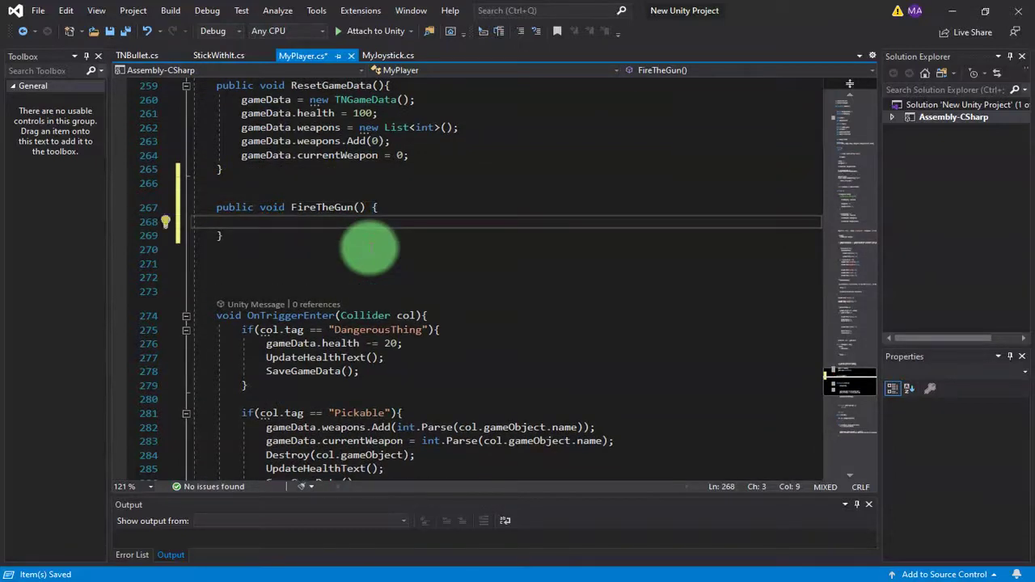
# Insert Instantiate(bulletPrefab, new Vector3(0, 0, 0), Quaternion.identity); in FireTheGun and select its bulletPrefab argument.
pyautogui.write('Instantiate(bulletPrefab, new Vector3(0, 0, 0), Quaternion.identity);')
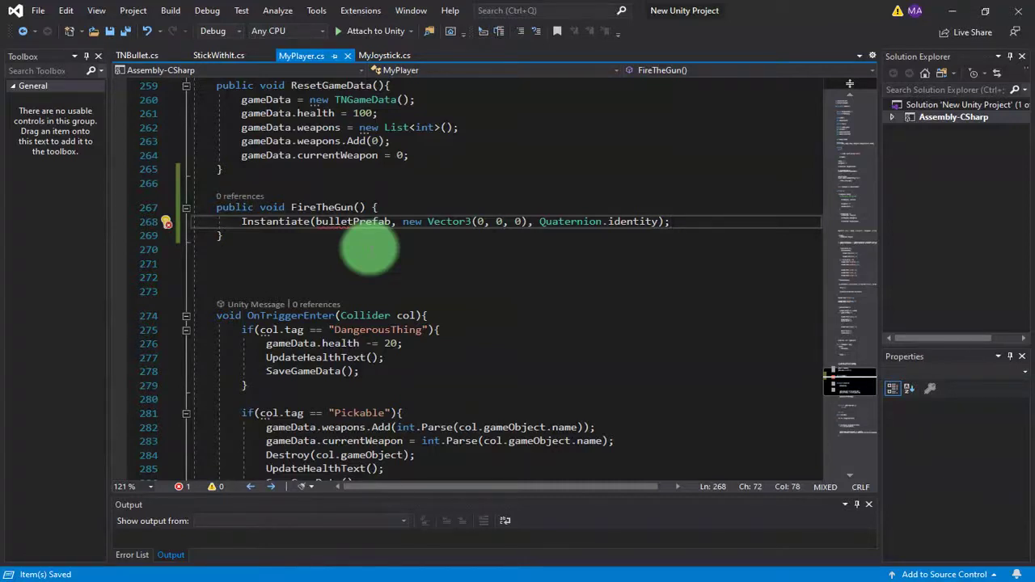
pyautogui.scroll(-1, 368, 250)
pyautogui.click(328, 180)
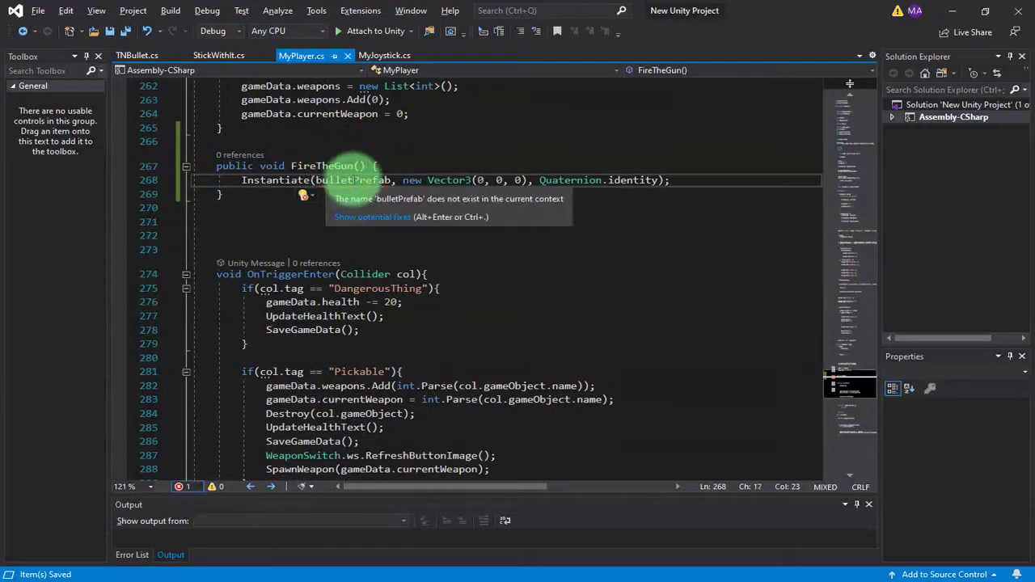
pyautogui.doubleClick(352, 179)
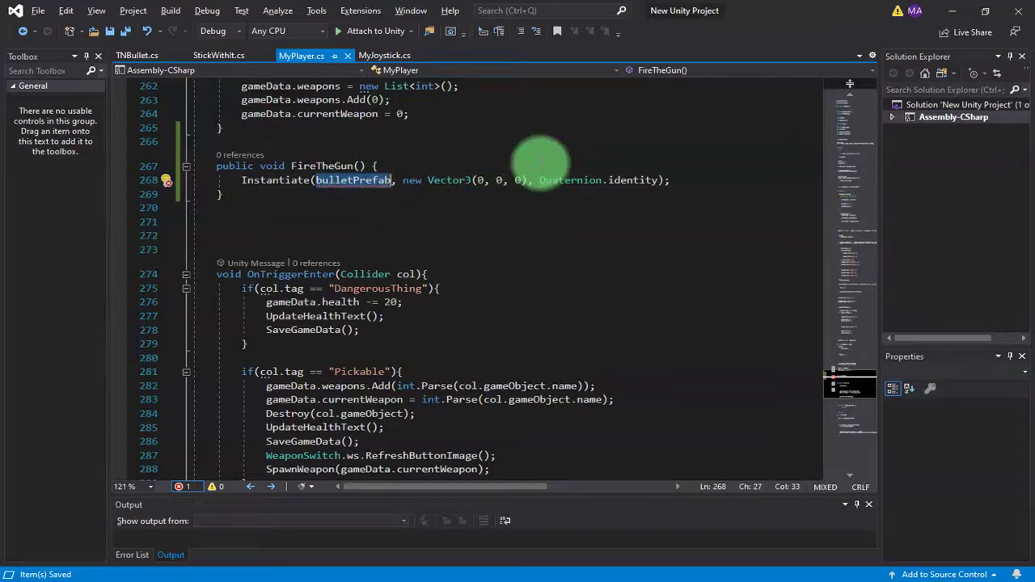
pyautogui.write('Game')
pyautogui.press('Escape')
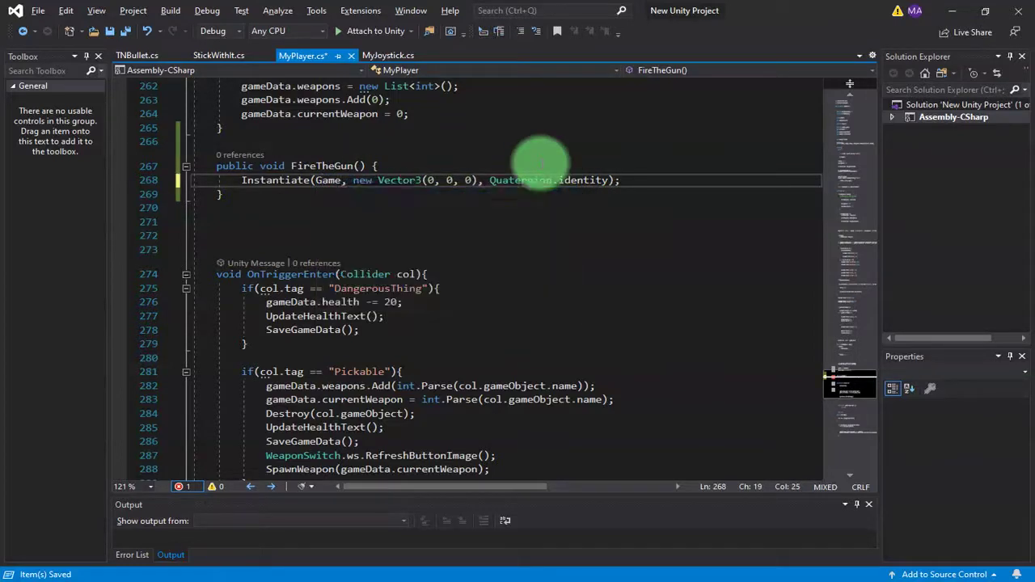
pyautogui.write('Object.')
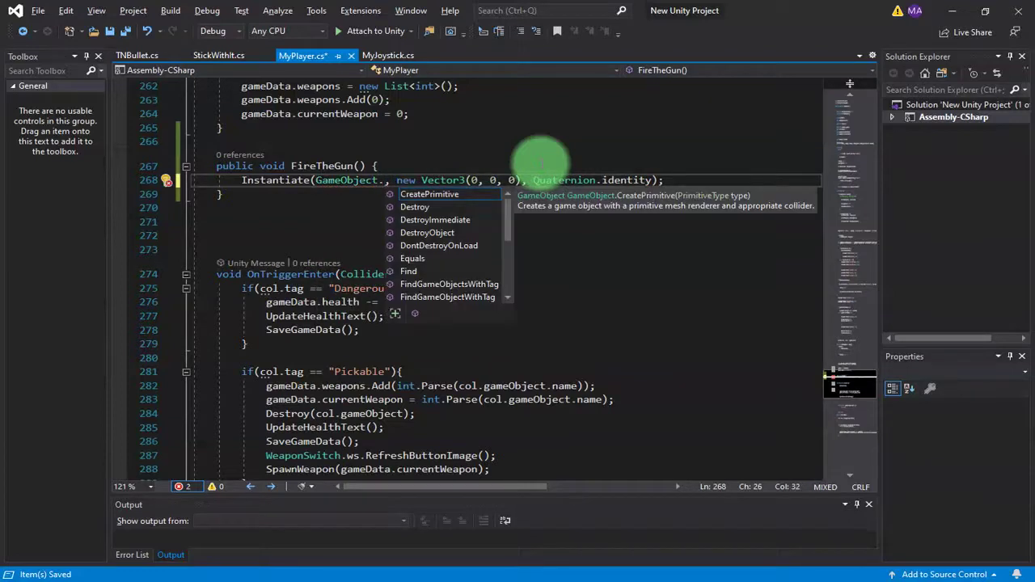
pyautogui.press('Escape')
pyautogui.press('BackSpace')
pyautogui.press('BackSpace')
pyautogui.press('BackSpace')
pyautogui.press('BackSpace')
pyautogui.press('BackSpace')
pyautogui.press('BackSpace')
pyautogui.press('BackSpace')
pyautogui.press('BackSpace')
pyautogui.press('BackSpace')
pyautogui.press('BackSpace')
pyautogui.press('BackSpace')
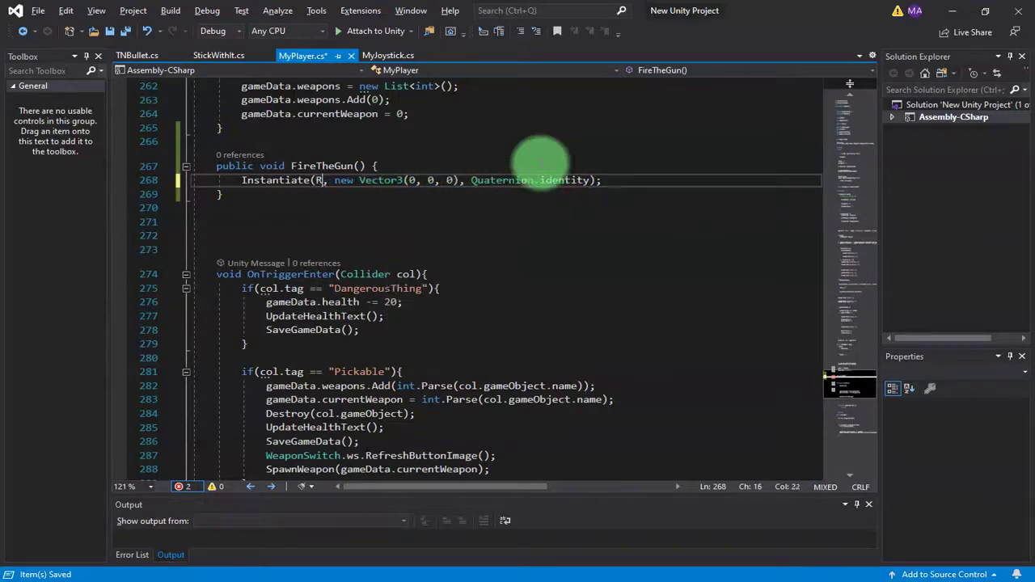
# Enter Resources.Load("") as the first argument of the Instantiate call in FireTheGun.
pyautogui.write('Reso')
pyautogui.write('u')
pyautogui.write('rc')
pyautogui.write('es.Lo')
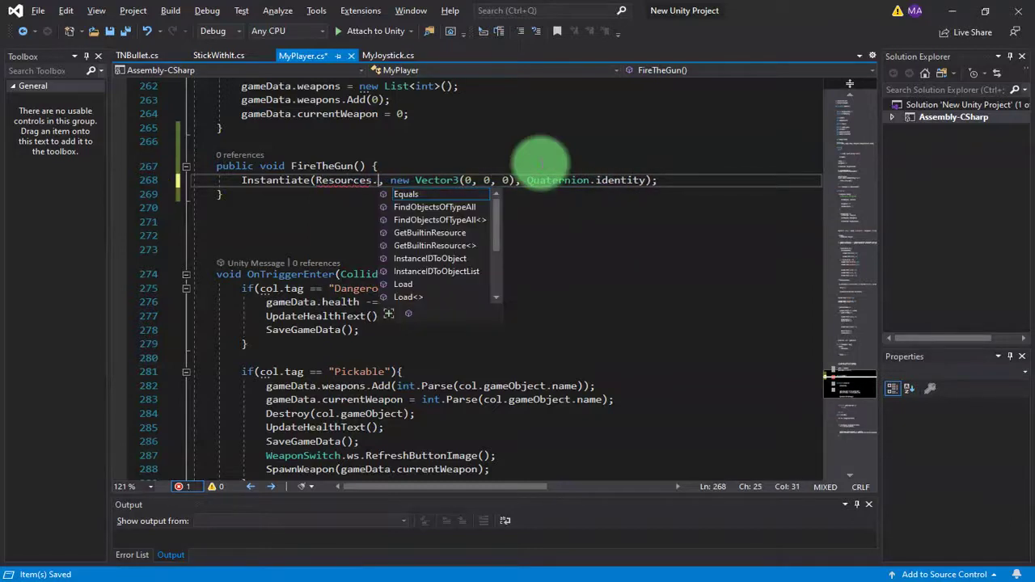
pyautogui.write('ad()')
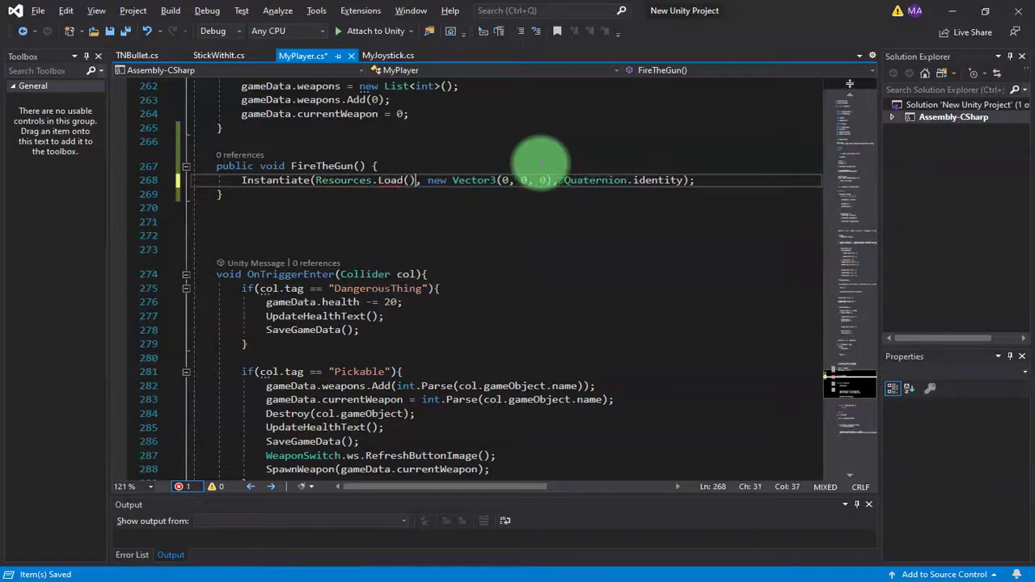
pyautogui.press('Left')
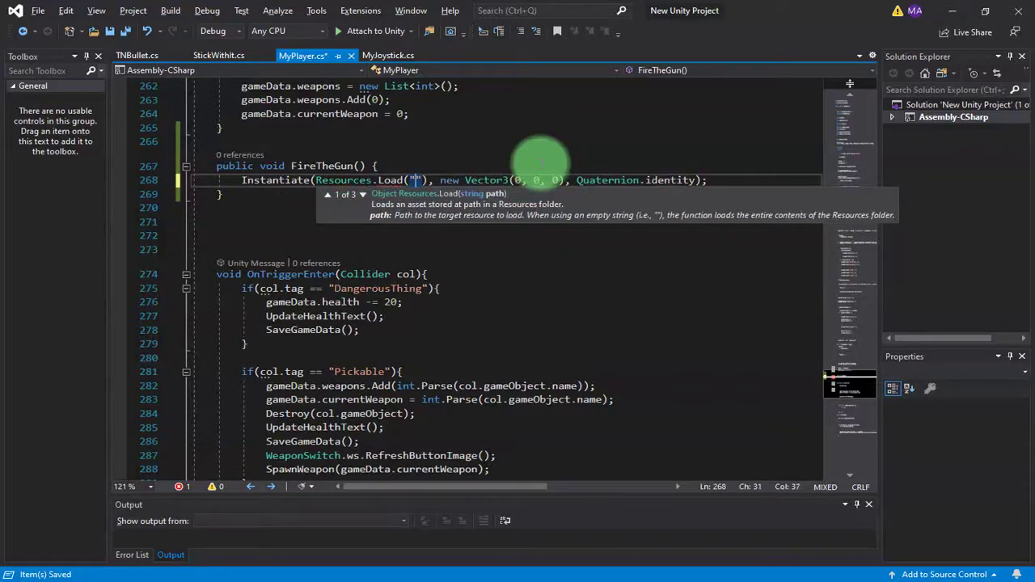
pyautogui.press('Escape')
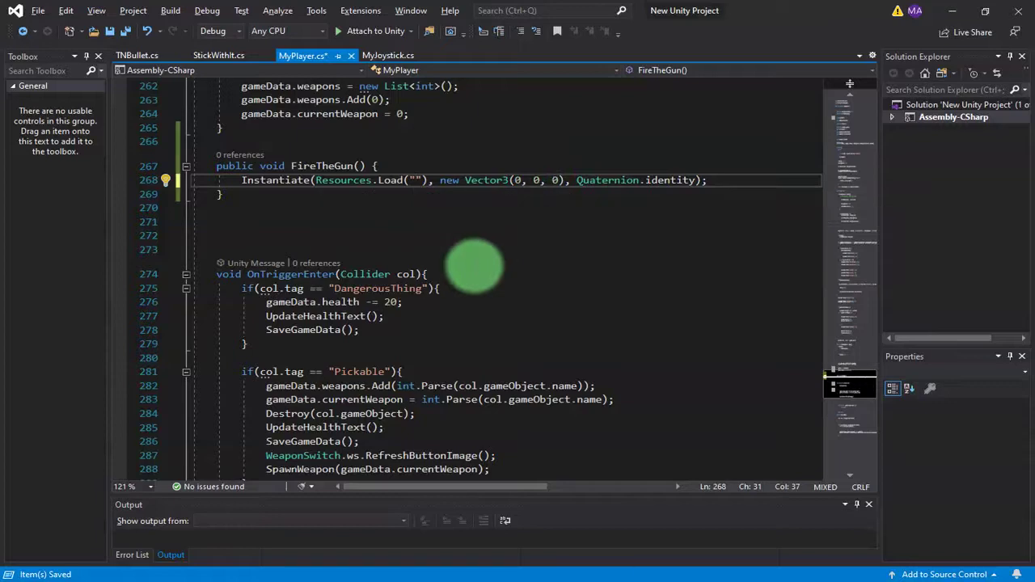
# Set the Resources.Load path in FireTheGun to "Bullet-0" and save the MyPlayer script.
pyautogui.click(494, 575)
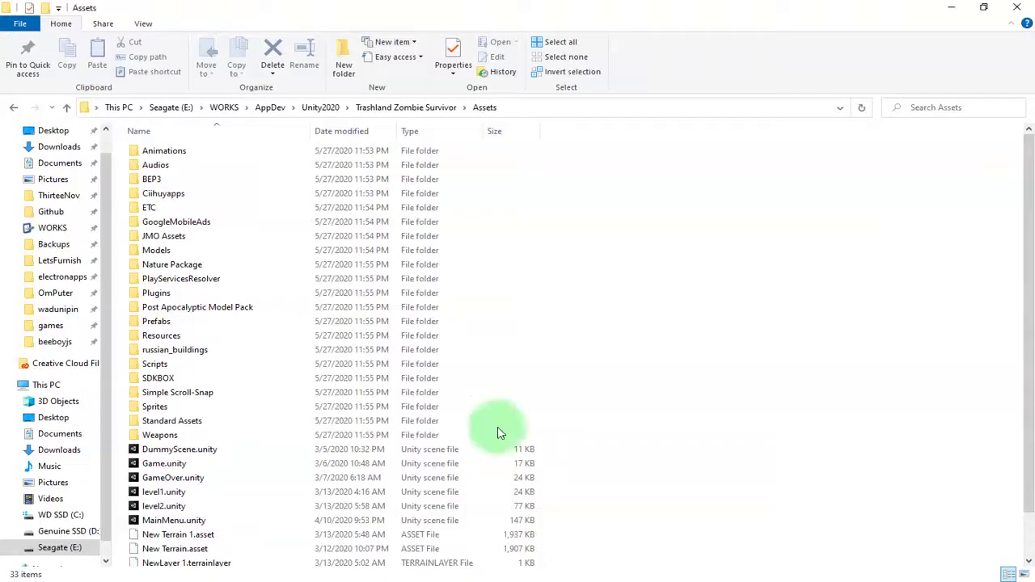
pyautogui.hotkey('alt', 'Tab')
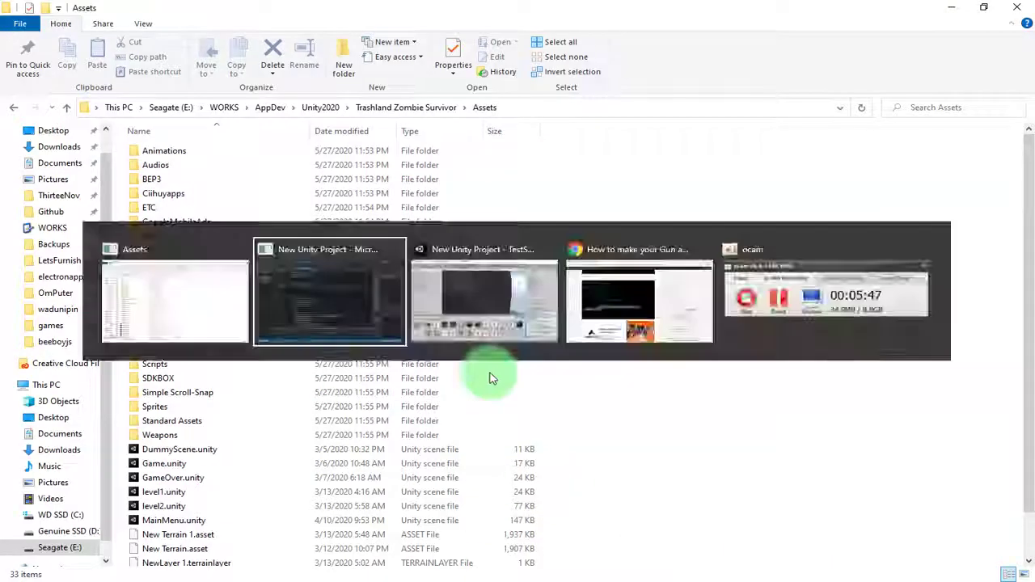
pyautogui.write('Bullet-0"), new Vector3(0, 0, 0), Quaternion.identity);')
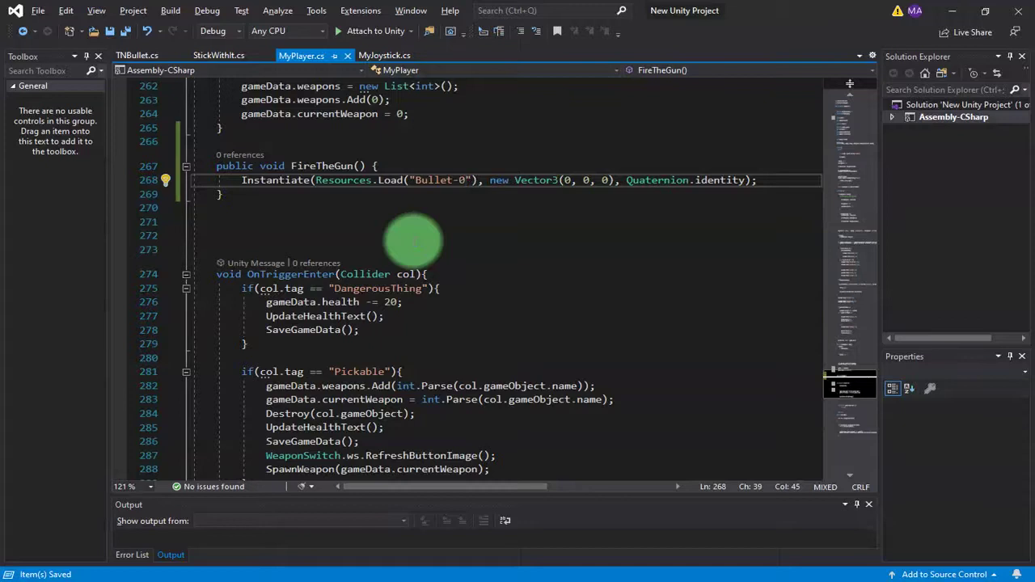
pyautogui.click(416, 234)
pyautogui.click(313, 166)
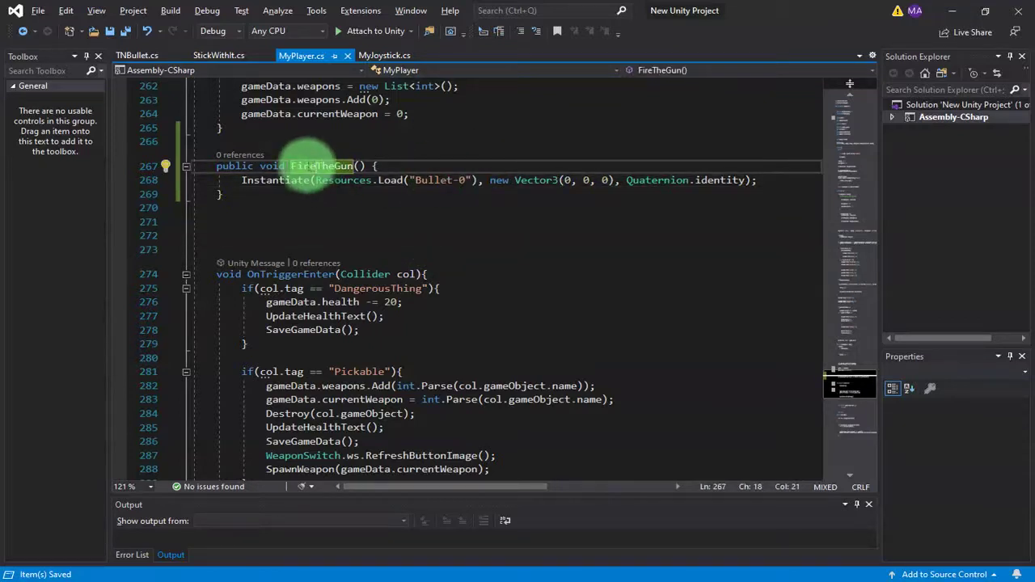
pyautogui.click(381, 166)
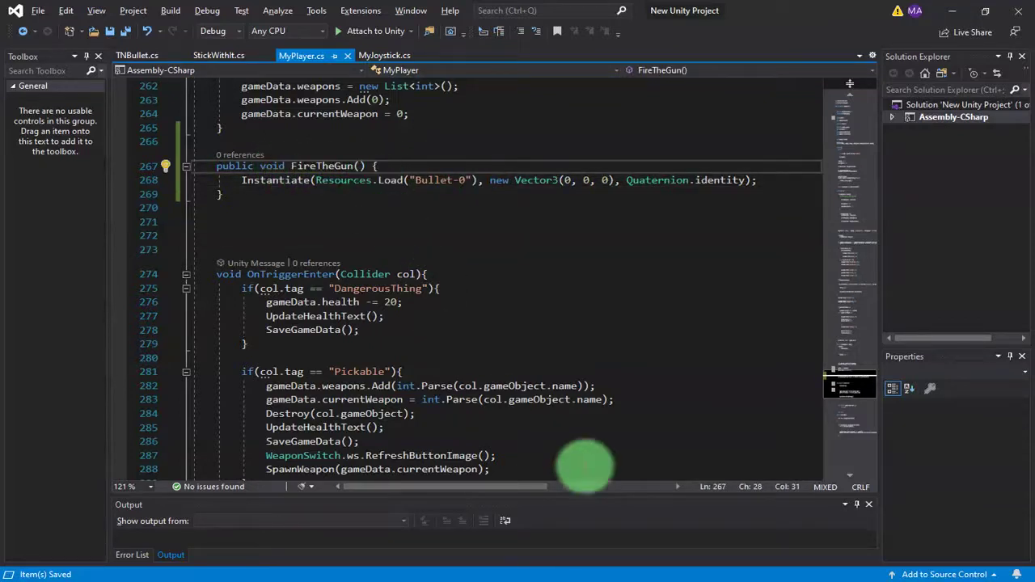
# Switch to Unity, open the CiihuyTPS prefab and select the Fire button under TPS-Canvas.
pyautogui.click(132, 577)
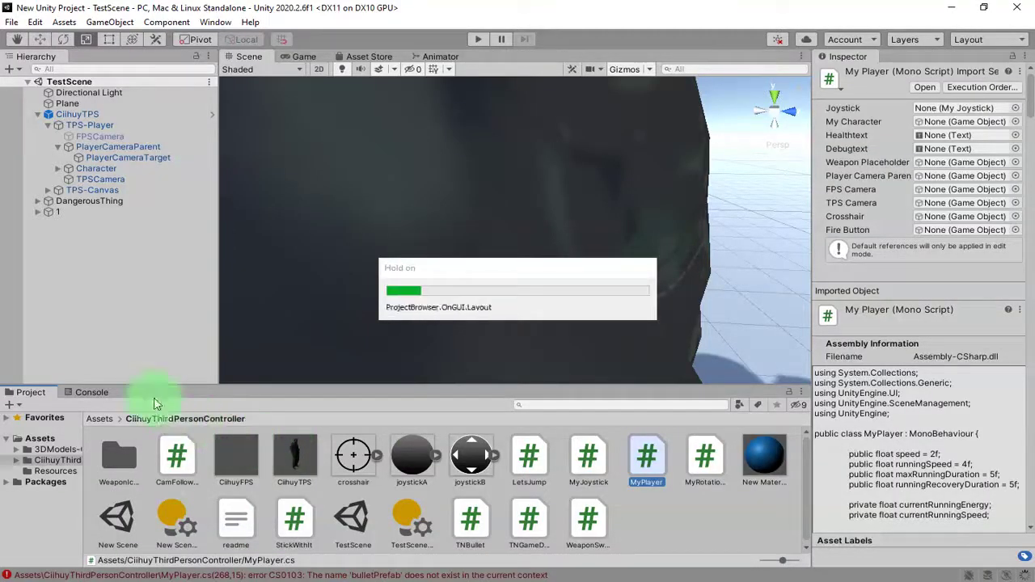
pyautogui.click(207, 114)
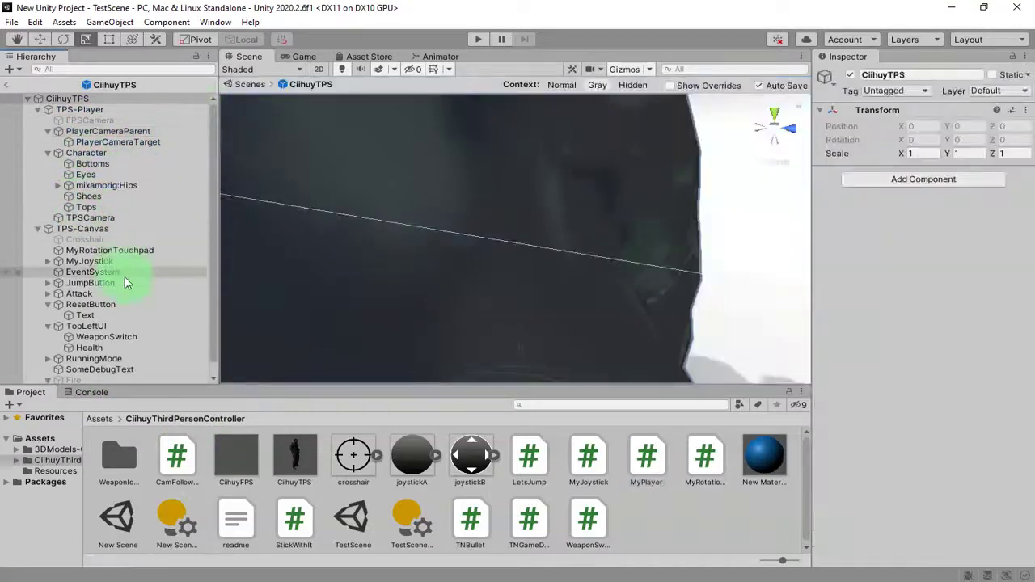
pyautogui.scroll(-1, 105, 307)
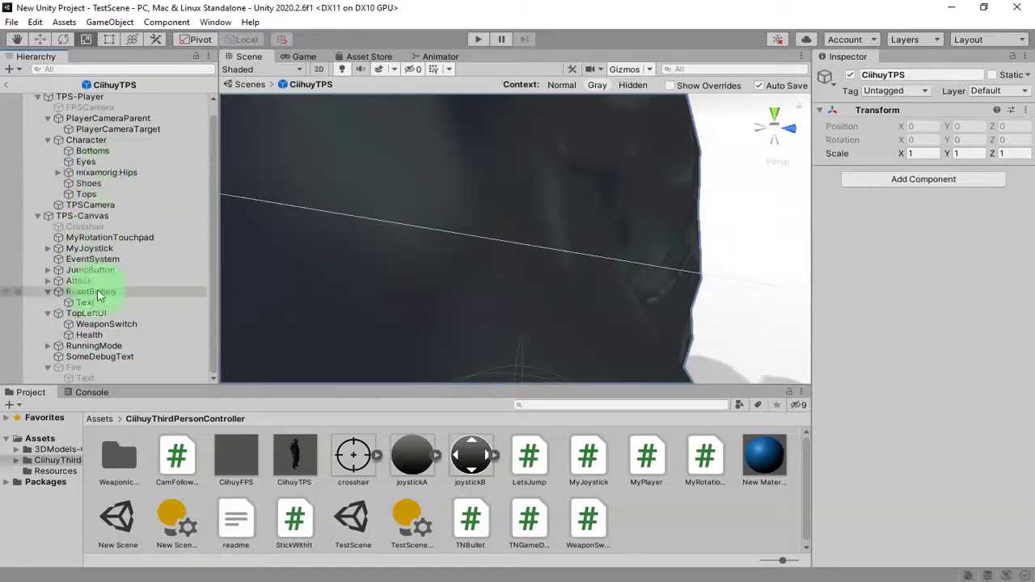
pyautogui.click(71, 367)
pyautogui.scroll(-5, 930, 362)
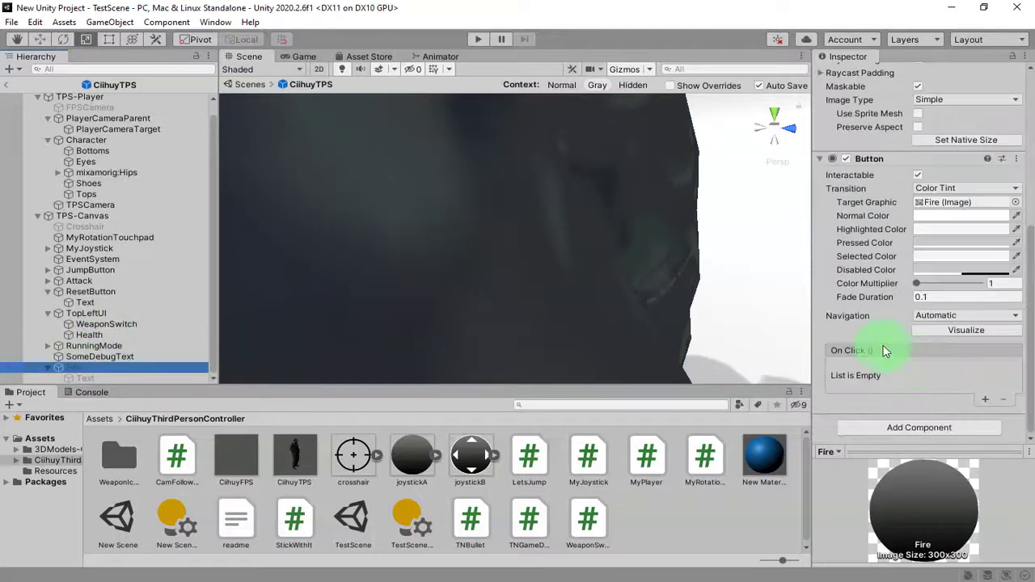
# Add an On Click event to the Fire button that calls MyPlayer.FireTheGun on the TPS-Player object.
pyautogui.click(984, 400)
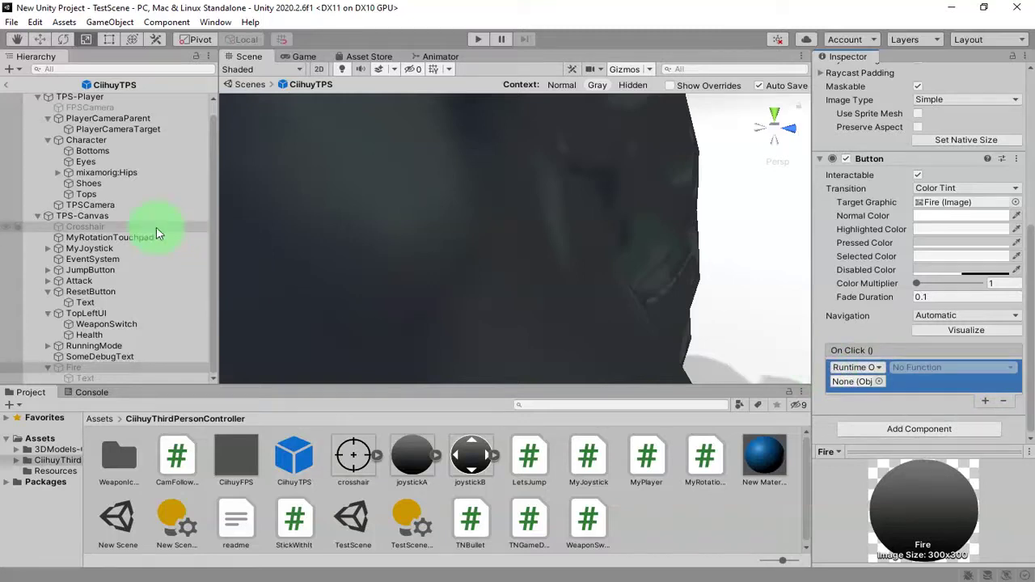
pyautogui.moveTo(79, 220); pyautogui.dragTo(870, 393)
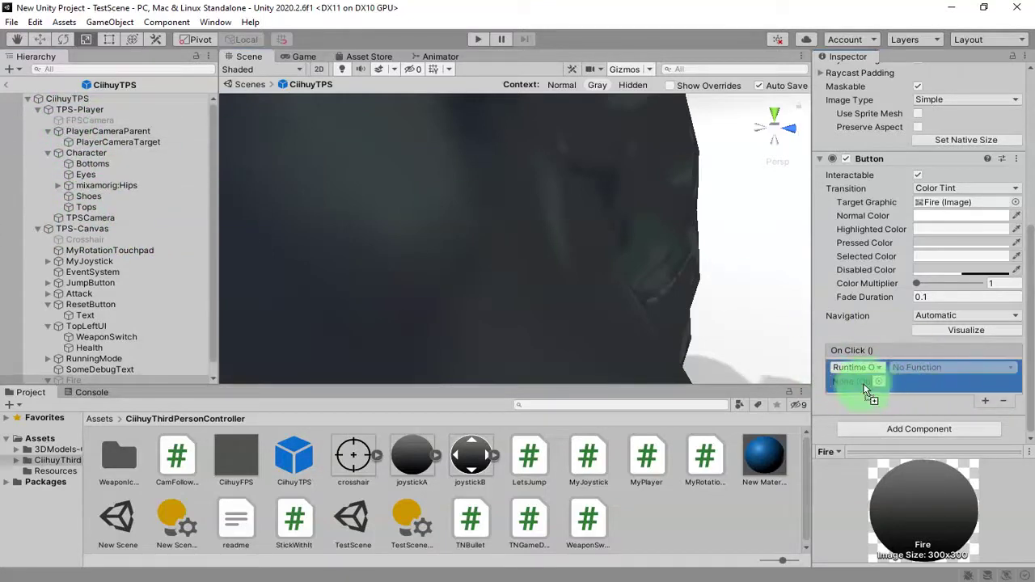
pyautogui.click(924, 369)
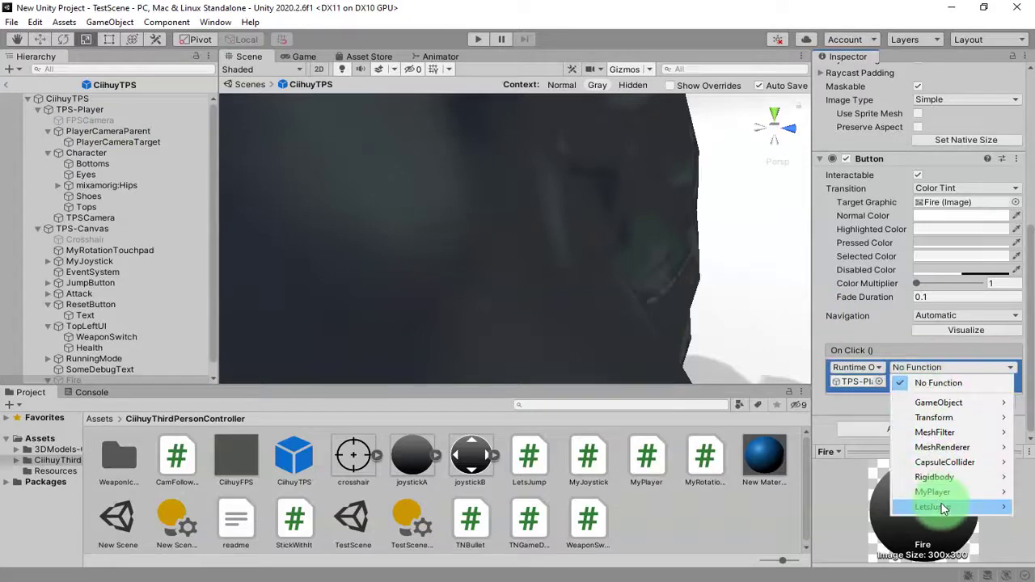
pyautogui.moveTo(931, 495)
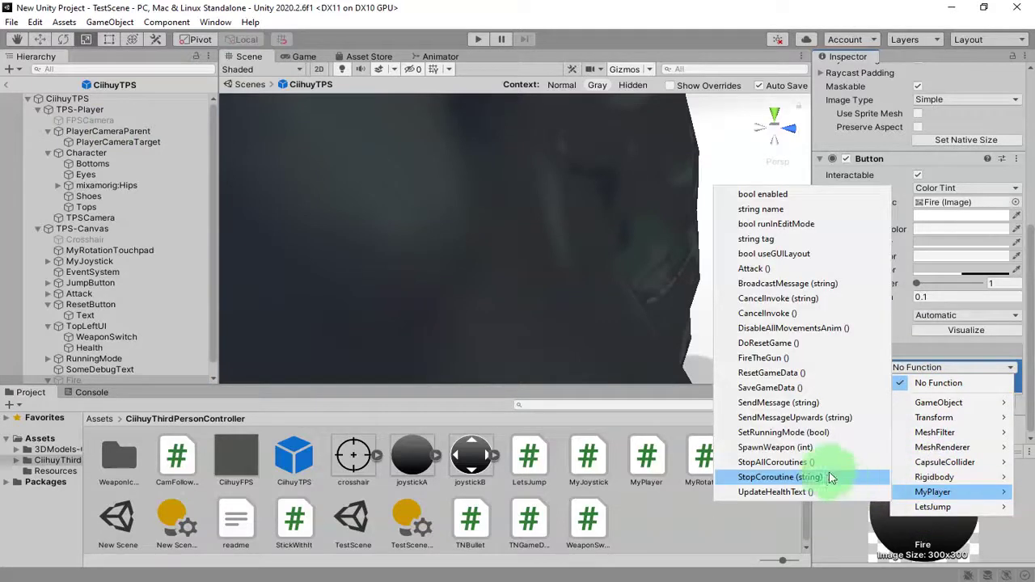
pyautogui.click(764, 358)
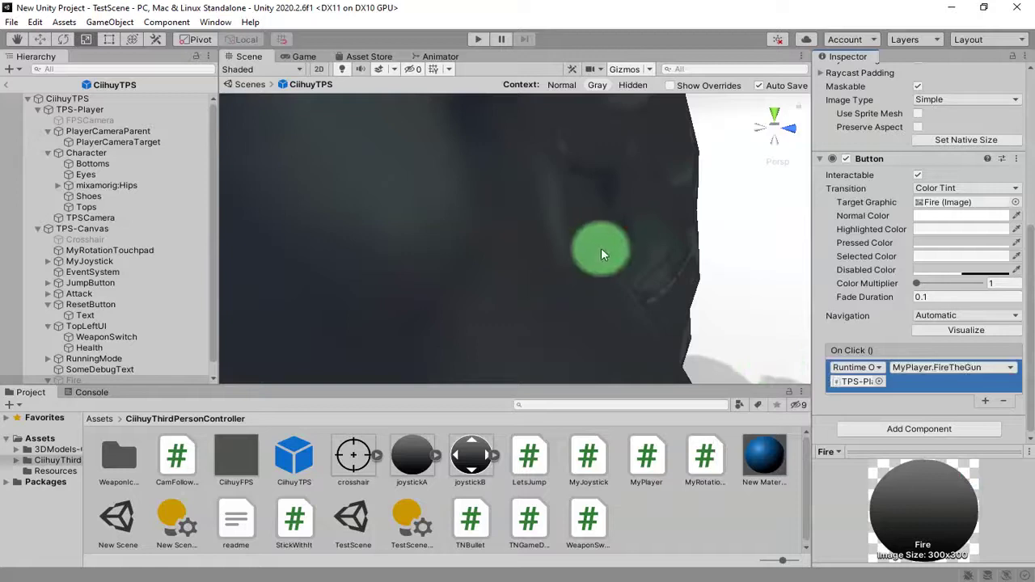
pyautogui.scroll(-5, 598, 251)
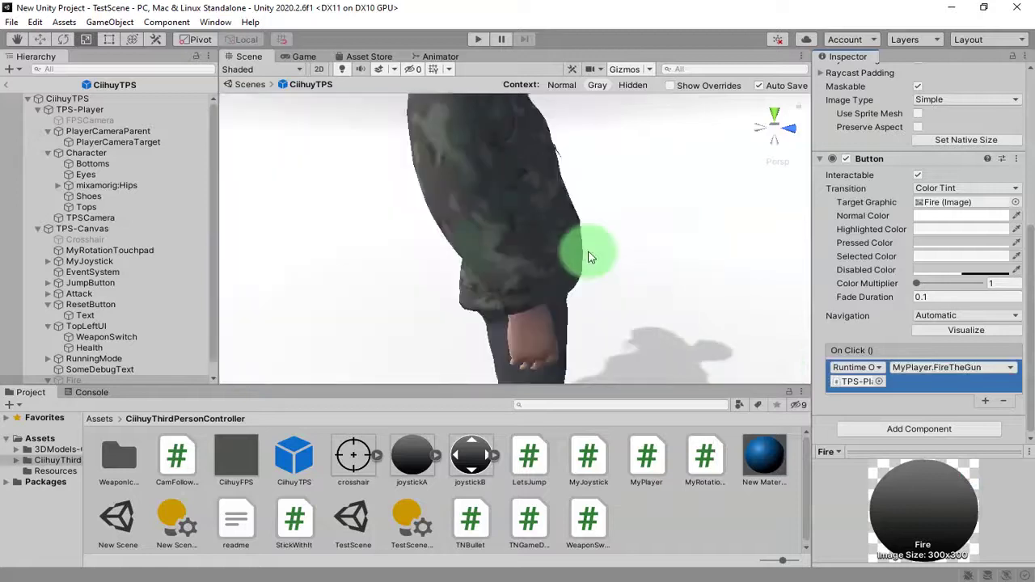
# Return to TestScene, apply the CiihuyTPS instance's overrides to its prefab and save the scene.
pyautogui.click(7, 85)
pyautogui.click(99, 114)
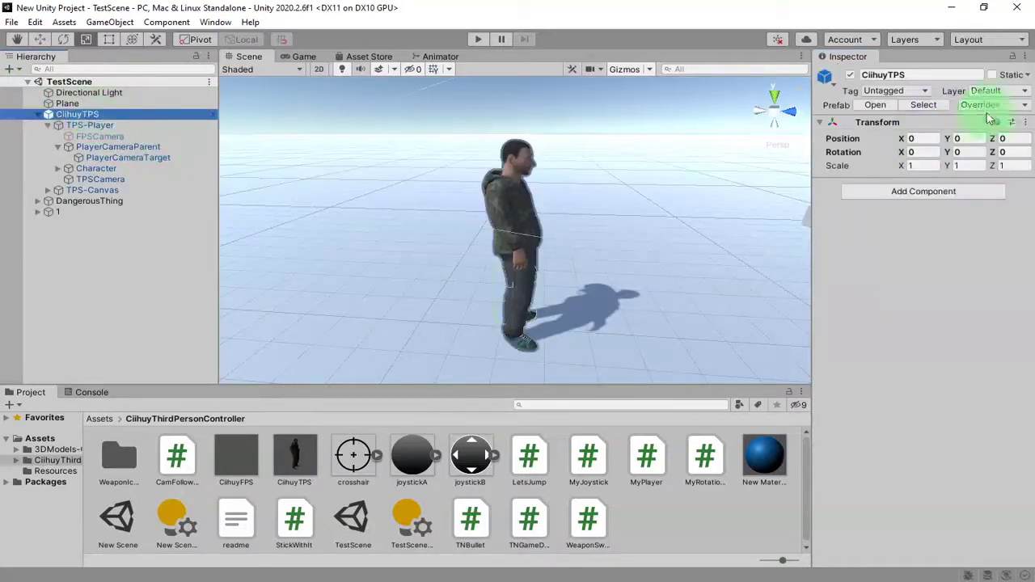
pyautogui.click(979, 105)
pyautogui.click(988, 236)
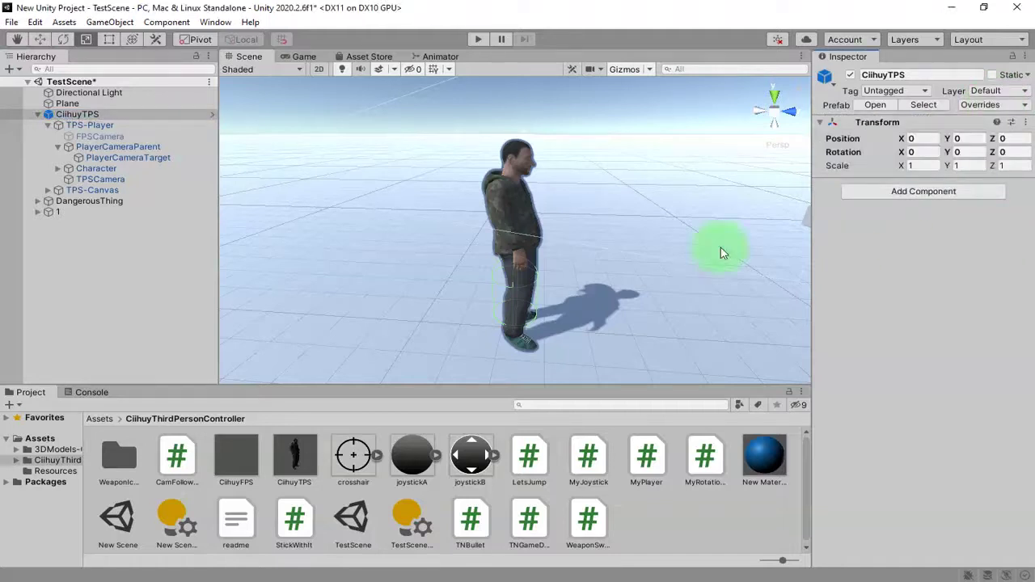
pyautogui.keyDown('alt'); pyautogui.moveTo(552, 279); pyautogui.dragTo(587, 242); pyautogui.keyUp('alt')
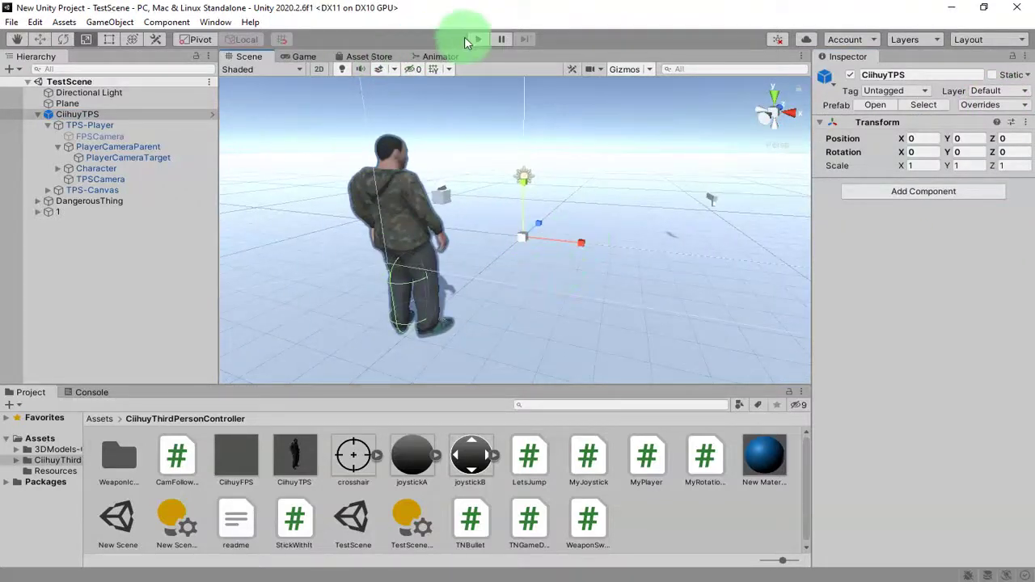
# Open the project's Resources folder and inspect the Bullet-0 prefab's Rigidbody and TN Bullet settings.
pyautogui.click(63, 209)
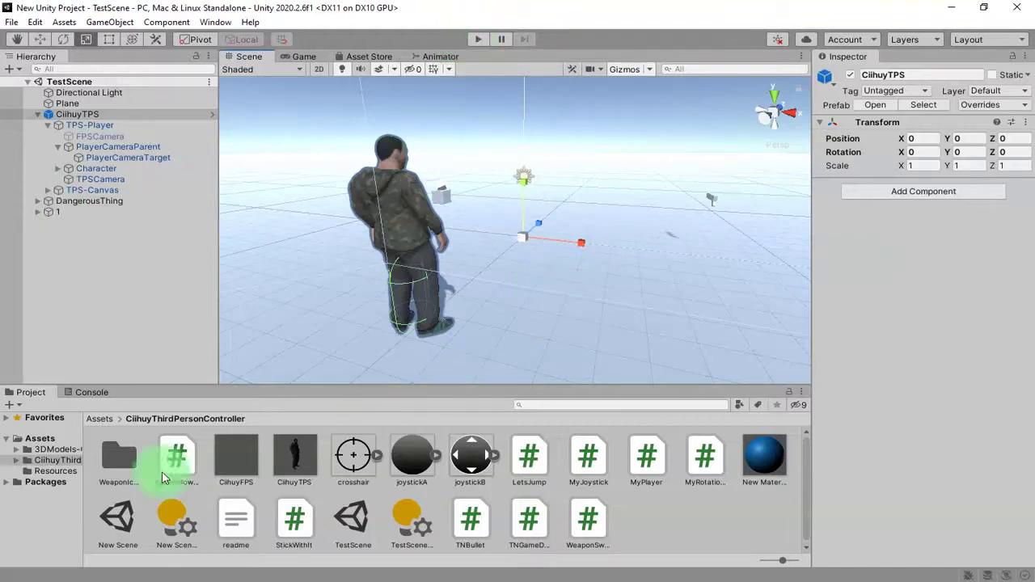
pyautogui.click(92, 422)
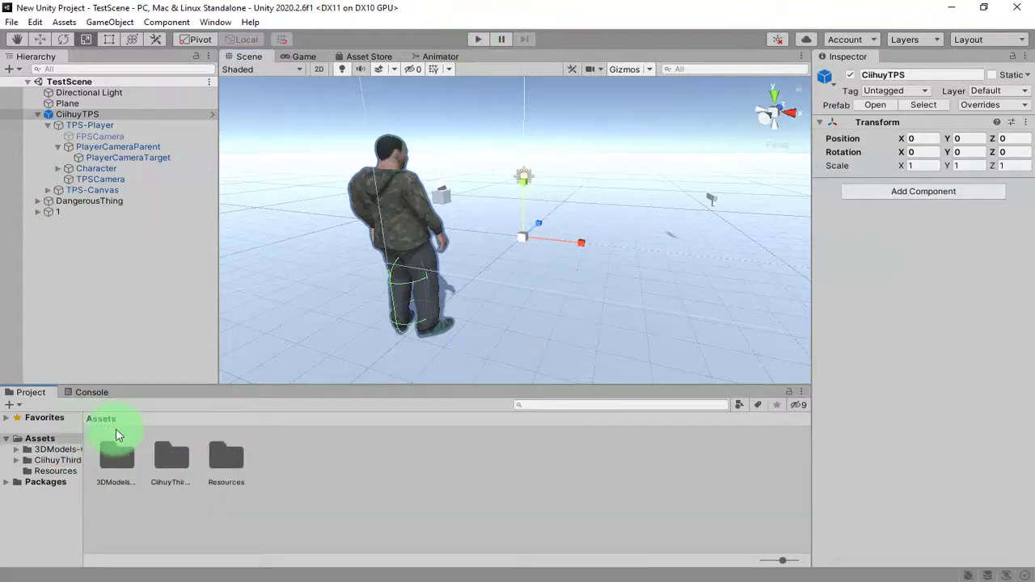
pyautogui.click(307, 499)
pyautogui.doubleClick(218, 461)
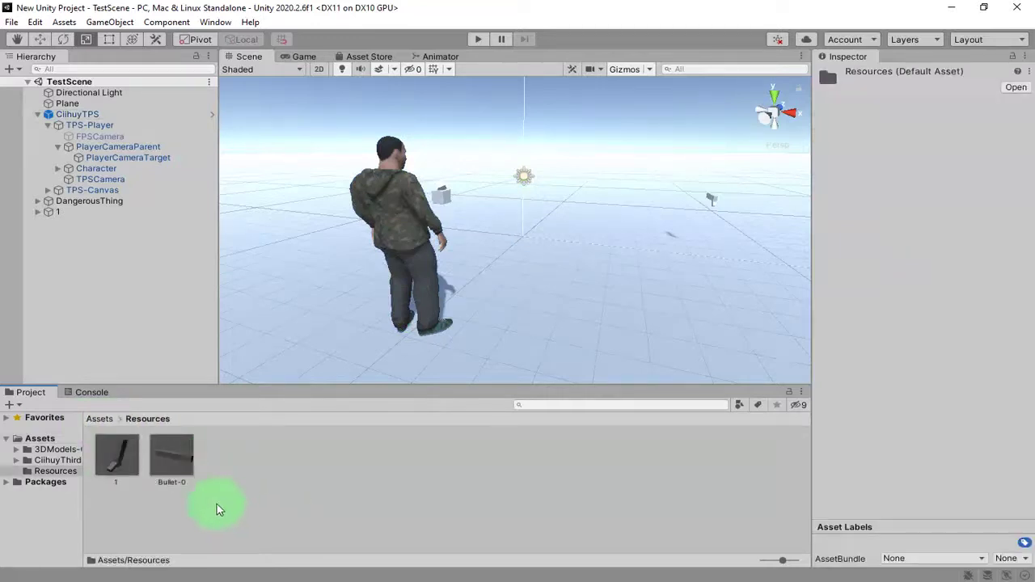
pyautogui.click(171, 457)
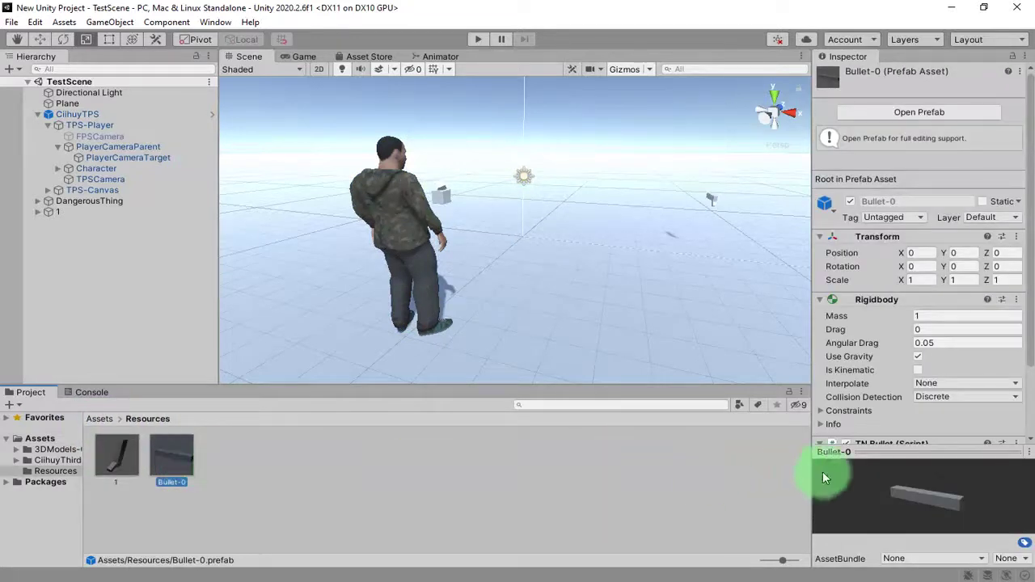
pyautogui.scroll(-3, 873, 380)
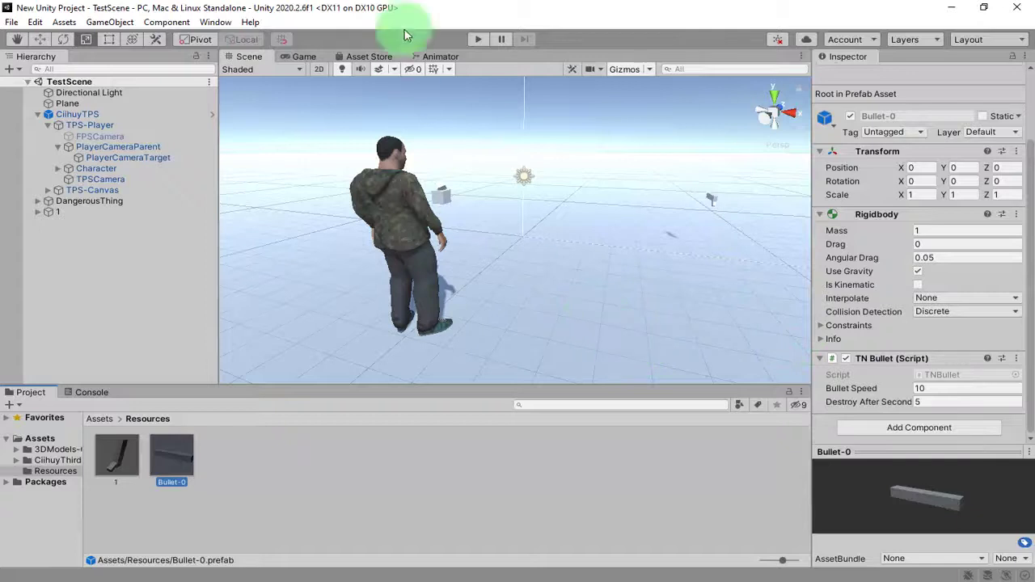
# Run TestScene in Play mode, turn the player and use Attack to enter gun-aiming view facing the box.
pyautogui.click(479, 39)
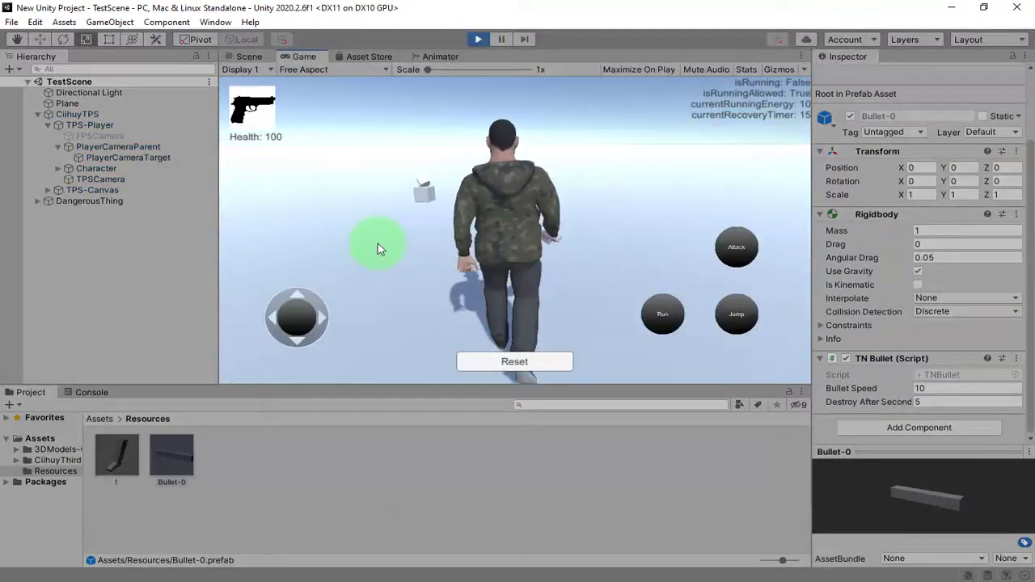
pyautogui.moveTo(378, 249)
pyautogui.mouseDown()
pyautogui.moveTo(411, 231)
pyautogui.moveTo(554, 231)
pyautogui.moveTo(539, 233)
pyautogui.moveTo(572, 248)
pyautogui.moveTo(547, 203)
pyautogui.mouseUp()
pyautogui.click(736, 248)
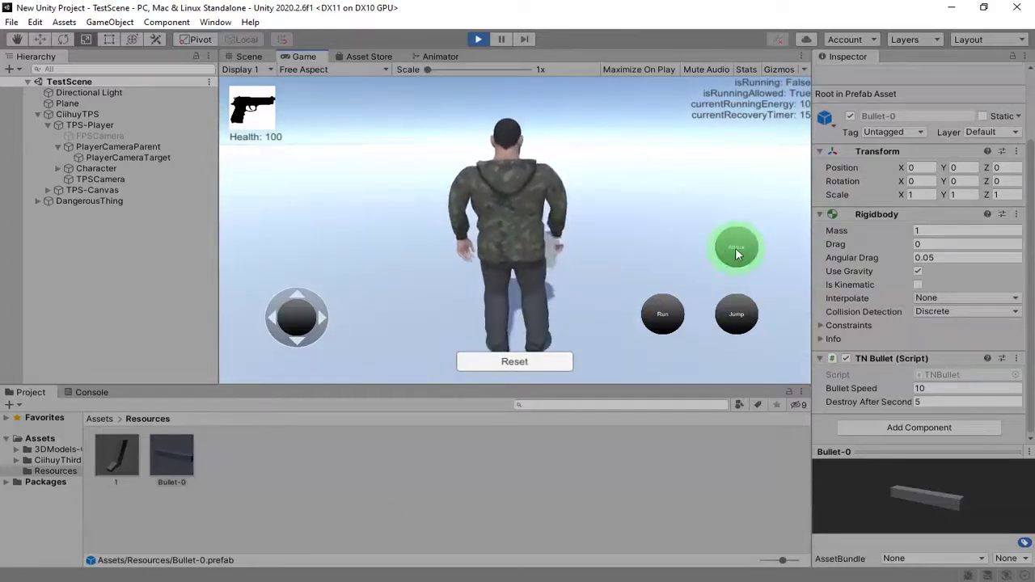
pyautogui.moveTo(736, 253)
pyautogui.mouseDown()
pyautogui.moveTo(587, 168)
pyautogui.moveTo(557, 242)
pyautogui.moveTo(608, 240)
pyautogui.moveTo(606, 273)
pyautogui.moveTo(511, 239)
pyautogui.mouseUp()
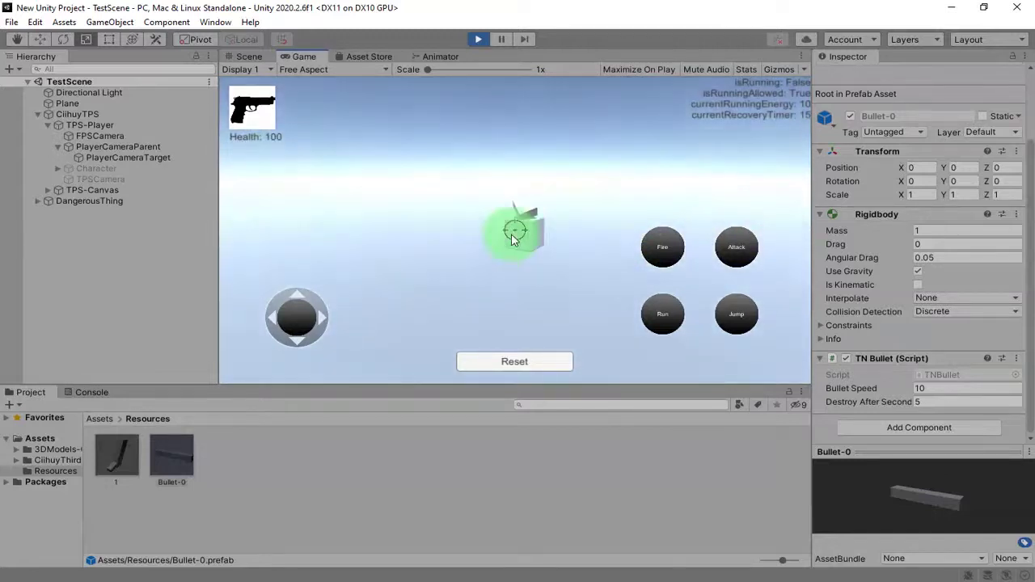
# Test-fire several bullets with the Fire button while aiming around the box and up into the air.
pyautogui.moveTo(659, 247); pyautogui.dragTo(514, 264)
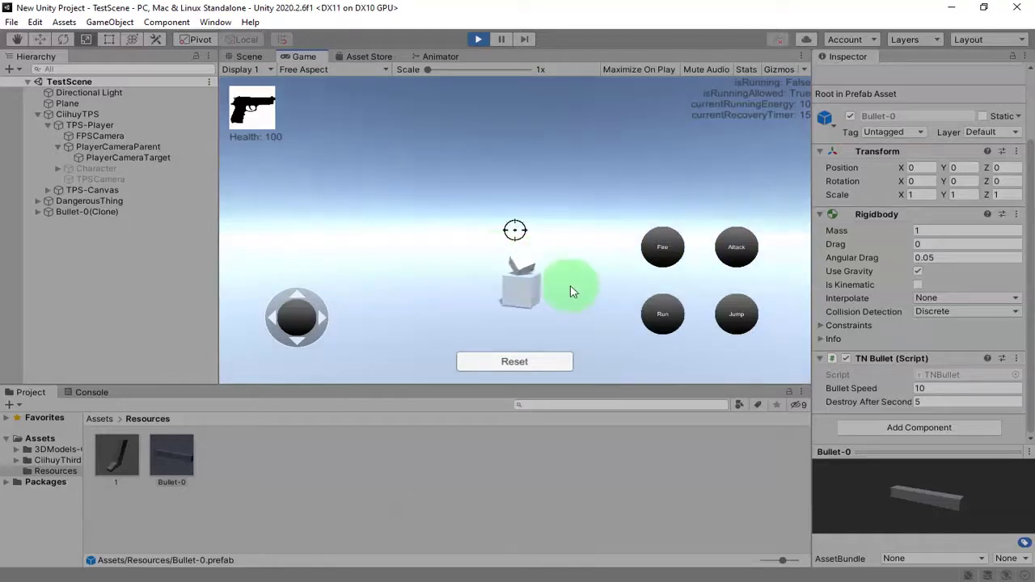
pyautogui.moveTo(585, 304)
pyautogui.mouseDown()
pyautogui.moveTo(501, 192)
pyautogui.moveTo(561, 236)
pyautogui.moveTo(607, 218)
pyautogui.moveTo(517, 289)
pyautogui.moveTo(582, 207)
pyautogui.moveTo(494, 272)
pyautogui.moveTo(582, 272)
pyautogui.mouseUp()
pyautogui.click(666, 272)
pyautogui.moveTo(509, 240)
pyautogui.mouseDown()
pyautogui.moveTo(471, 231)
pyautogui.moveTo(605, 231)
pyautogui.moveTo(611, 194)
pyautogui.mouseUp()
pyautogui.moveTo(672, 253)
pyautogui.mouseDown()
pyautogui.moveTo(651, 257)
pyautogui.moveTo(609, 182)
pyautogui.moveTo(610, 245)
pyautogui.moveTo(634, 235)
pyautogui.moveTo(665, 264)
pyautogui.moveTo(664, 252)
pyautogui.moveTo(440, 148)
pyautogui.moveTo(522, 143)
pyautogui.moveTo(645, 176)
pyautogui.moveTo(667, 250)
pyautogui.moveTo(583, 180)
pyautogui.moveTo(655, 197)
pyautogui.moveTo(671, 251)
pyautogui.mouseUp()
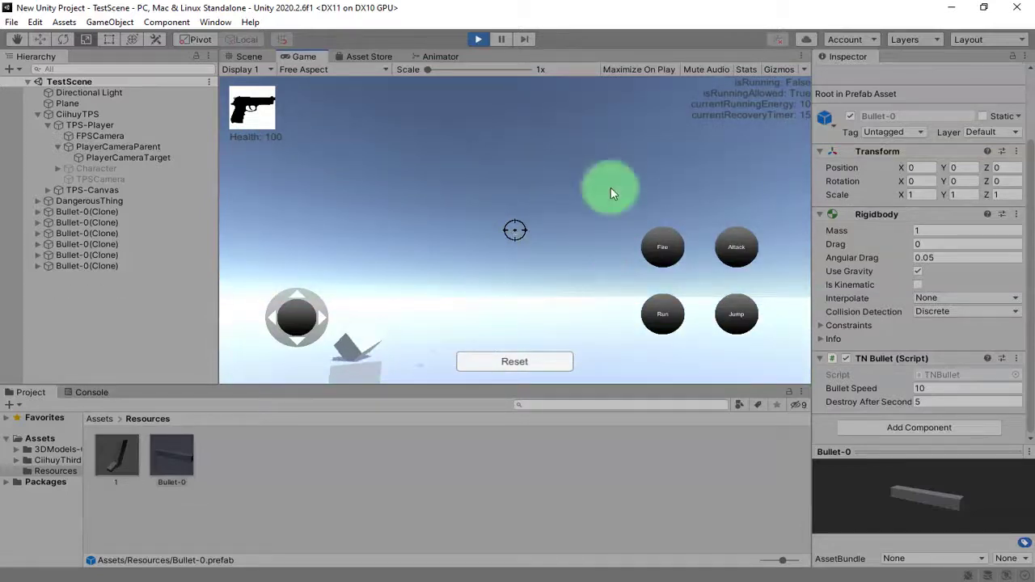
pyautogui.moveTo(611, 187)
pyautogui.mouseDown()
pyautogui.moveTo(577, 215)
pyautogui.moveTo(628, 242)
pyautogui.moveTo(665, 245)
pyautogui.moveTo(563, 189)
pyautogui.moveTo(539, 199)
pyautogui.moveTo(663, 266)
pyautogui.moveTo(674, 250)
pyautogui.moveTo(588, 206)
pyautogui.moveTo(555, 219)
pyautogui.moveTo(545, 240)
pyautogui.moveTo(407, 222)
pyautogui.moveTo(591, 213)
pyautogui.moveTo(605, 278)
pyautogui.moveTo(653, 259)
pyautogui.moveTo(596, 203)
pyautogui.moveTo(558, 231)
pyautogui.moveTo(663, 248)
pyautogui.moveTo(563, 168)
pyautogui.moveTo(635, 273)
pyautogui.moveTo(478, 236)
pyautogui.moveTo(415, 171)
pyautogui.moveTo(684, 261)
pyautogui.moveTo(575, 250)
pyautogui.moveTo(564, 310)
pyautogui.moveTo(673, 257)
pyautogui.moveTo(566, 235)
pyautogui.moveTo(585, 260)
pyautogui.moveTo(660, 247)
pyautogui.moveTo(606, 230)
pyautogui.moveTo(711, 284)
pyautogui.moveTo(723, 411)
pyautogui.moveTo(517, 340)
pyautogui.moveTo(542, 326)
pyautogui.moveTo(621, 372)
pyautogui.moveTo(641, 446)
pyautogui.mouseUp()
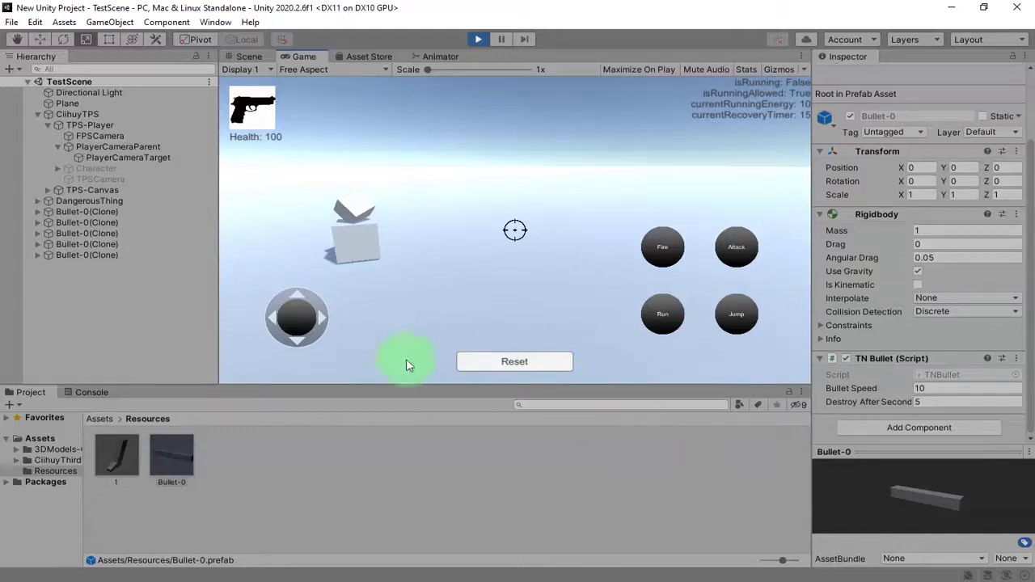
# Turn the aim and toggle gun-aiming off and on several times with Attack, finishing in aiming view.
pyautogui.moveTo(552, 264)
pyautogui.mouseDown()
pyautogui.moveTo(444, 180)
pyautogui.moveTo(547, 207)
pyautogui.moveTo(541, 234)
pyautogui.moveTo(595, 187)
pyautogui.moveTo(598, 226)
pyautogui.moveTo(547, 217)
pyautogui.moveTo(640, 215)
pyautogui.moveTo(657, 231)
pyautogui.moveTo(526, 183)
pyautogui.moveTo(531, 216)
pyautogui.moveTo(539, 202)
pyautogui.moveTo(612, 215)
pyautogui.moveTo(504, 226)
pyautogui.moveTo(493, 217)
pyautogui.moveTo(706, 219)
pyautogui.mouseUp()
pyautogui.click(731, 252)
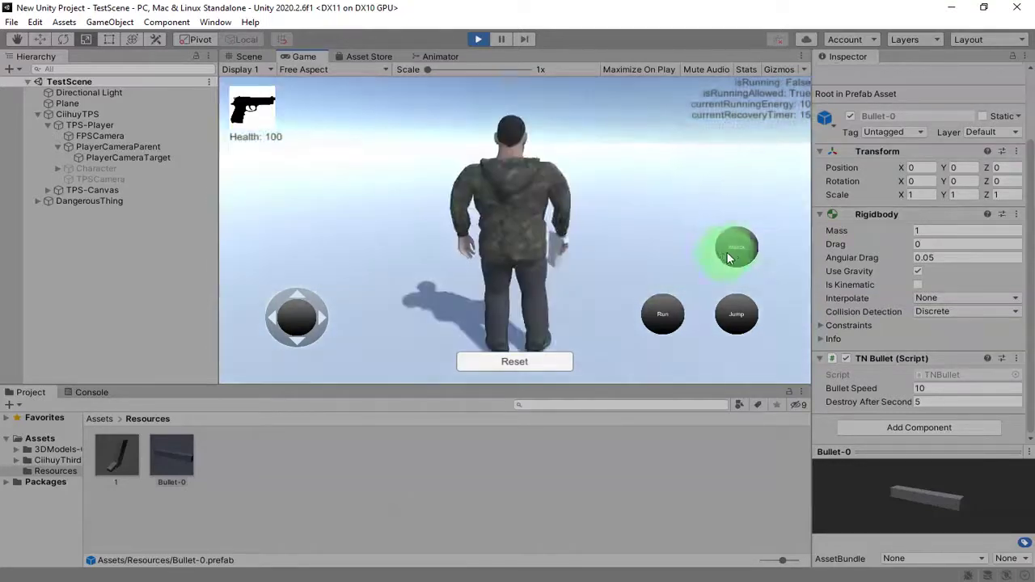
pyautogui.click(728, 251)
pyautogui.click(742, 252)
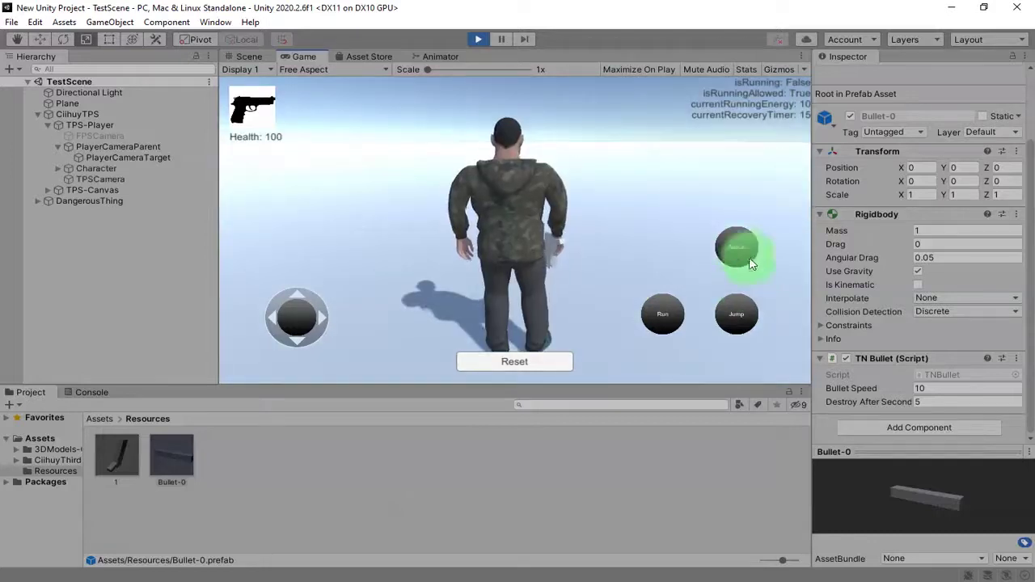
pyautogui.click(740, 251)
pyautogui.click(740, 250)
pyautogui.moveTo(743, 249)
pyautogui.mouseDown()
pyautogui.moveTo(492, 187)
pyautogui.moveTo(393, 194)
pyautogui.moveTo(208, 120)
pyautogui.moveTo(272, 138)
pyautogui.moveTo(276, 107)
pyautogui.mouseUp()
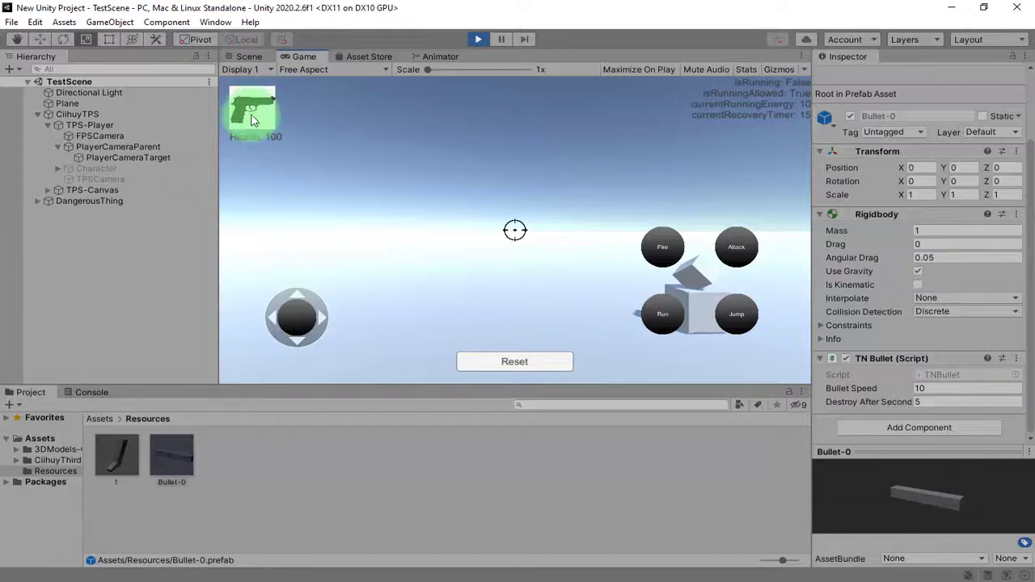
# Look around in aiming view and switch the weapon from the gun to the fist without leaving aiming.
pyautogui.moveTo(502, 149); pyautogui.dragTo(629, 199)
pyautogui.moveTo(490, 185)
pyautogui.mouseDown()
pyautogui.moveTo(596, 194)
pyautogui.moveTo(494, 169)
pyautogui.moveTo(485, 195)
pyautogui.moveTo(506, 194)
pyautogui.mouseUp()
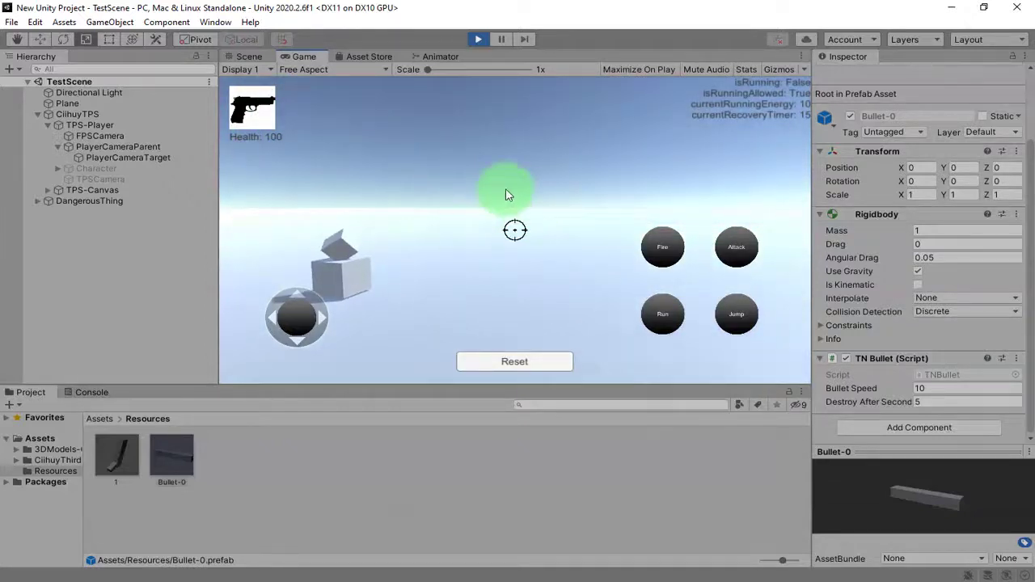
pyautogui.click(257, 121)
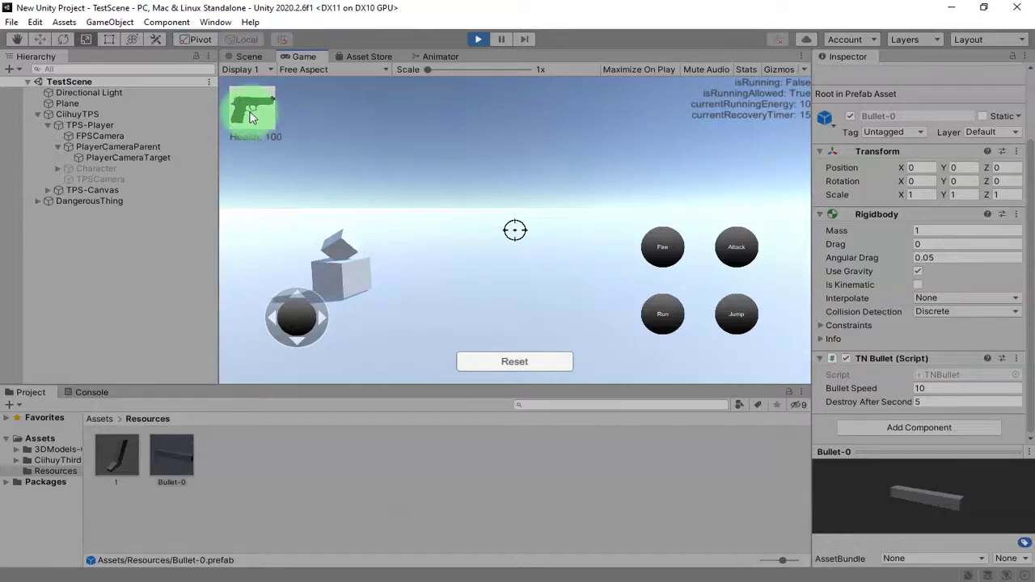
pyautogui.moveTo(412, 222); pyautogui.dragTo(445, 247)
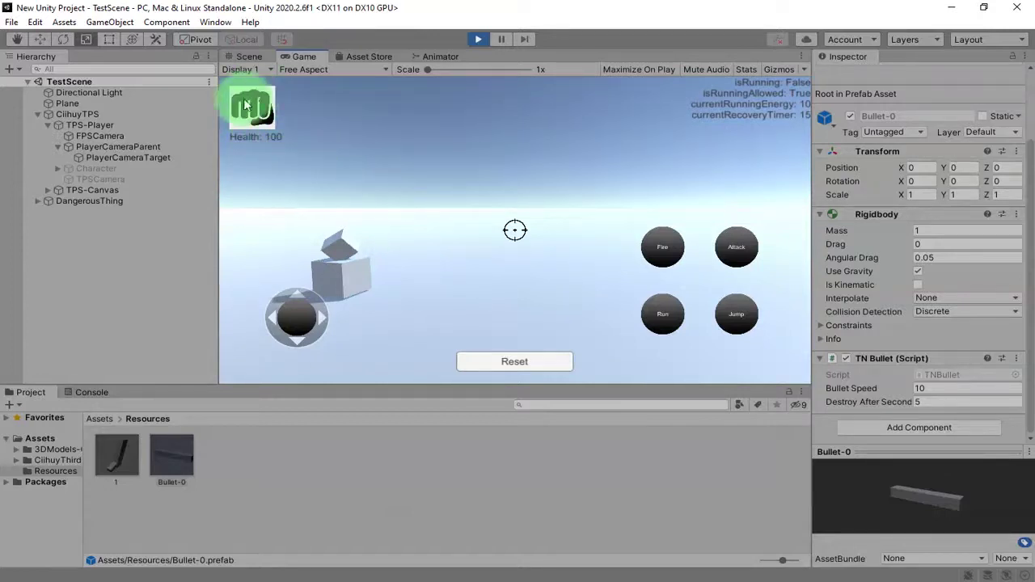
# Test firing bullets with the fist selected while aiming in different directions, then stop Play mode.
pyautogui.click(675, 263)
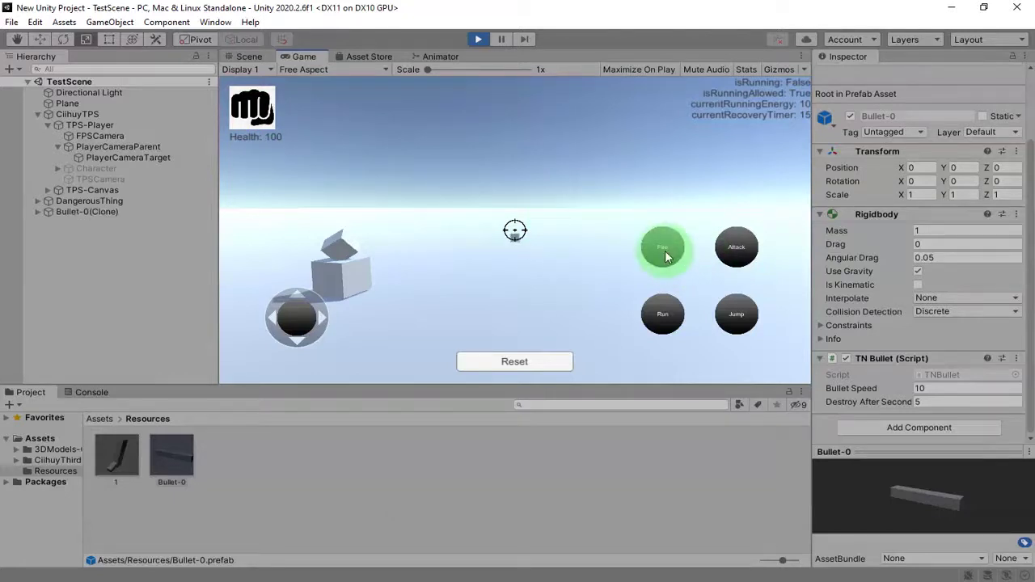
pyautogui.moveTo(664, 256)
pyautogui.mouseDown()
pyautogui.moveTo(624, 237)
pyautogui.moveTo(630, 212)
pyautogui.moveTo(542, 223)
pyautogui.moveTo(642, 231)
pyautogui.moveTo(679, 260)
pyautogui.moveTo(586, 176)
pyautogui.moveTo(511, 152)
pyautogui.mouseUp()
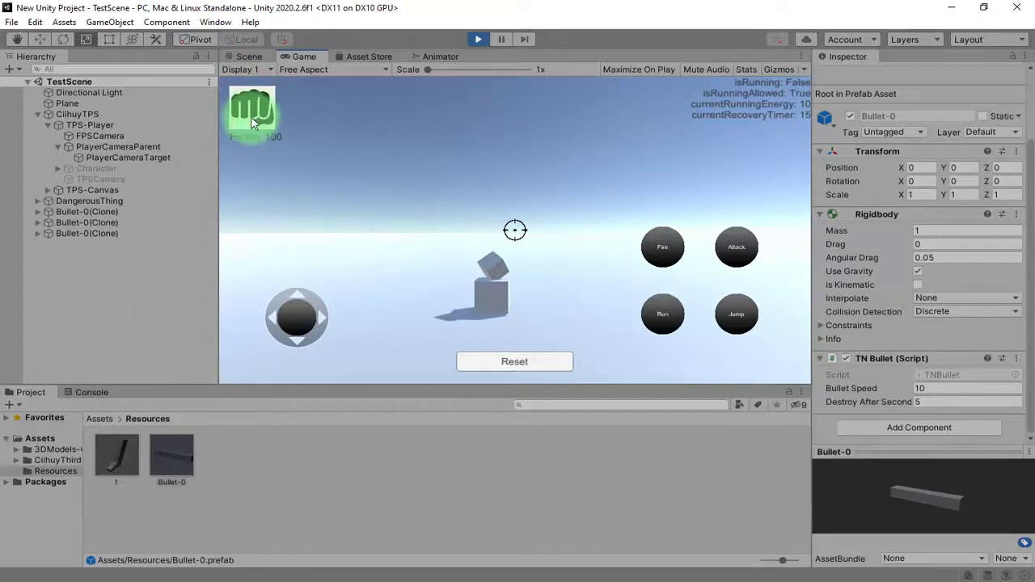
pyautogui.moveTo(256, 121)
pyautogui.mouseDown()
pyautogui.moveTo(561, 262)
pyautogui.moveTo(536, 159)
pyautogui.moveTo(647, 250)
pyautogui.moveTo(663, 339)
pyautogui.mouseUp()
pyautogui.moveTo(665, 247); pyautogui.dragTo(524, 262)
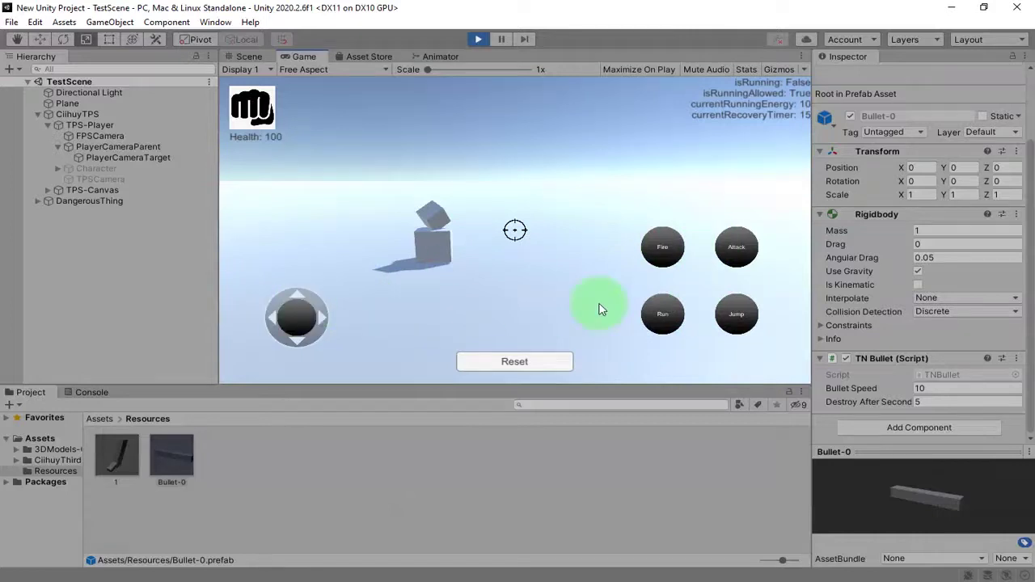
pyautogui.moveTo(600, 308); pyautogui.dragTo(534, 224)
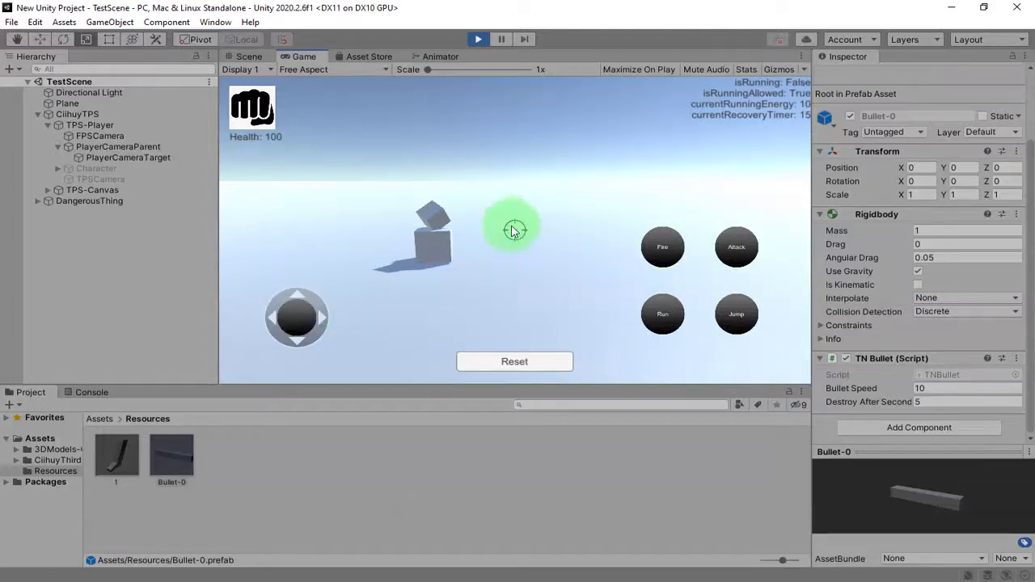
pyautogui.moveTo(525, 230)
pyautogui.mouseDown()
pyautogui.moveTo(536, 190)
pyautogui.moveTo(562, 178)
pyautogui.moveTo(595, 224)
pyautogui.moveTo(733, 257)
pyautogui.moveTo(580, 243)
pyautogui.moveTo(499, 155)
pyautogui.mouseUp()
pyautogui.click(478, 39)
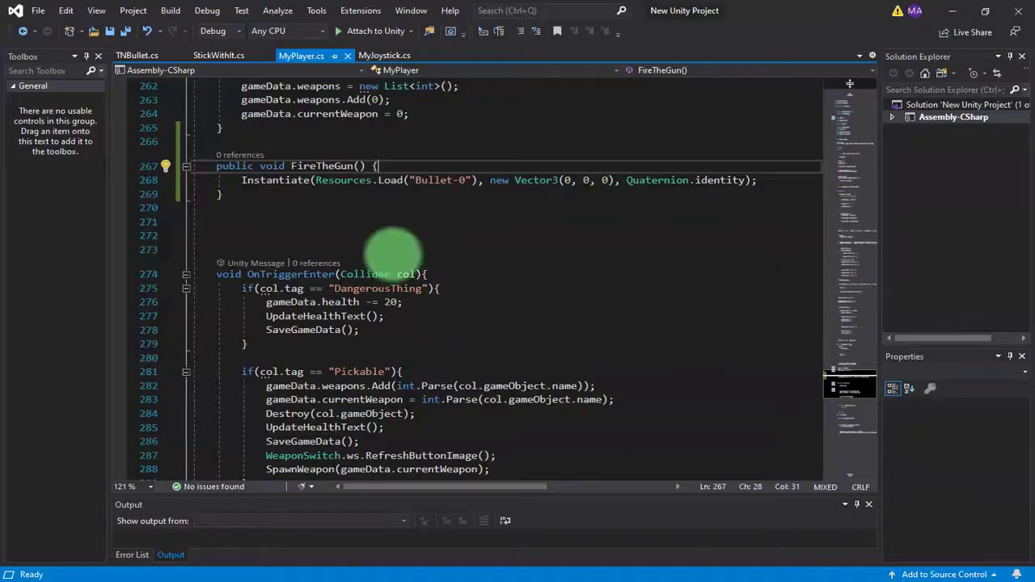
# In the MyPlayer script in Visual Studio, duplicate the FireButton field, rename the copy WSButton and save the script.
pyautogui.scroll(15, 405, 275)
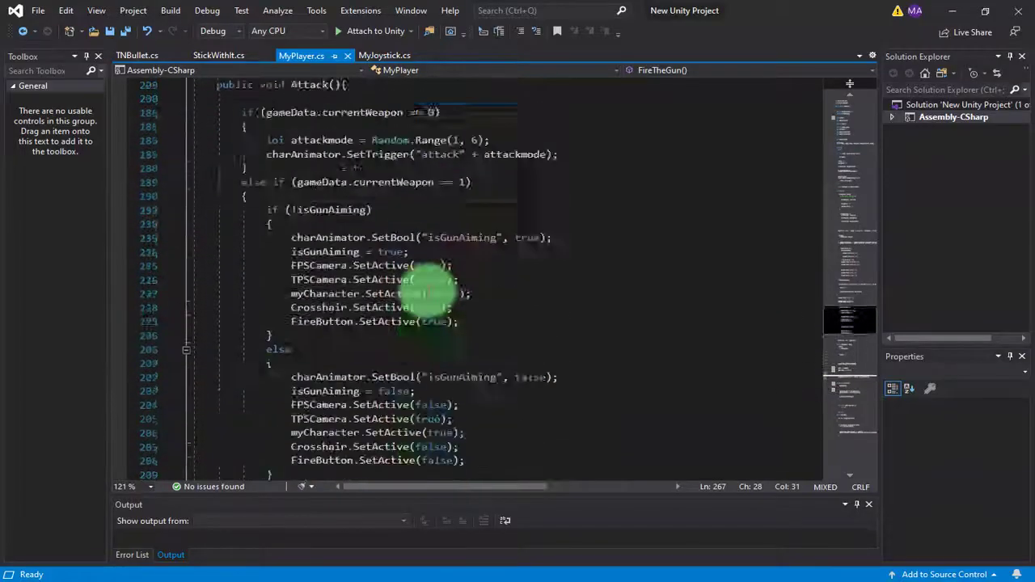
pyautogui.scroll(20, 430, 289)
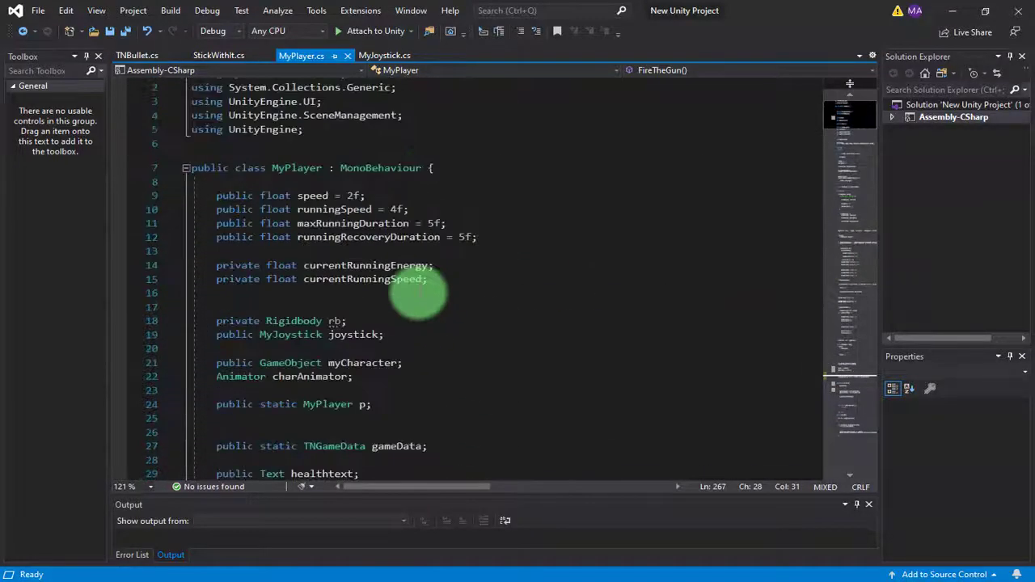
pyautogui.scroll(-14, 418, 297)
pyautogui.scroll(6, 372, 287)
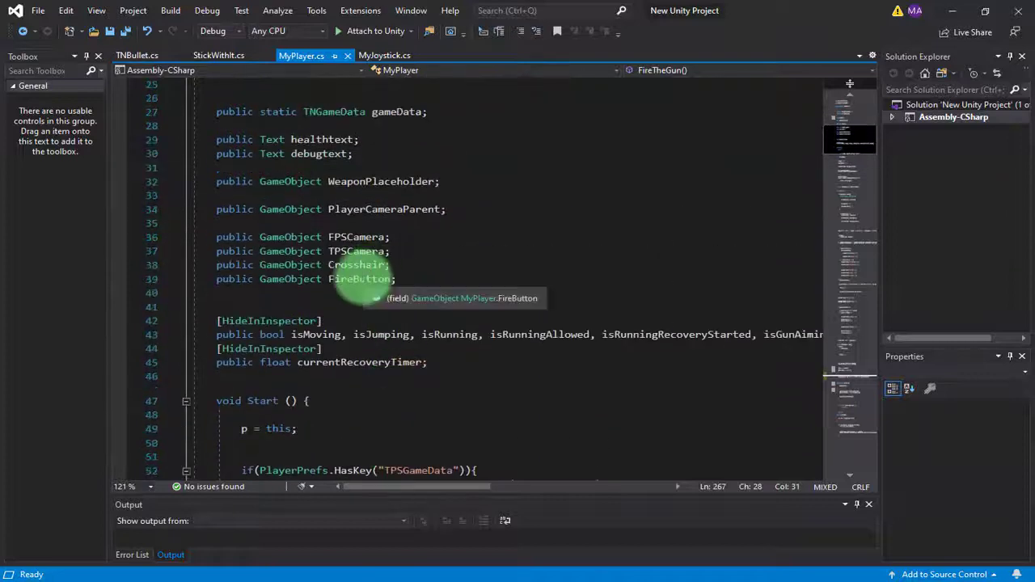
pyautogui.click(358, 279)
pyautogui.hotkey('ctrl', 'd')
pyautogui.doubleClick(363, 293)
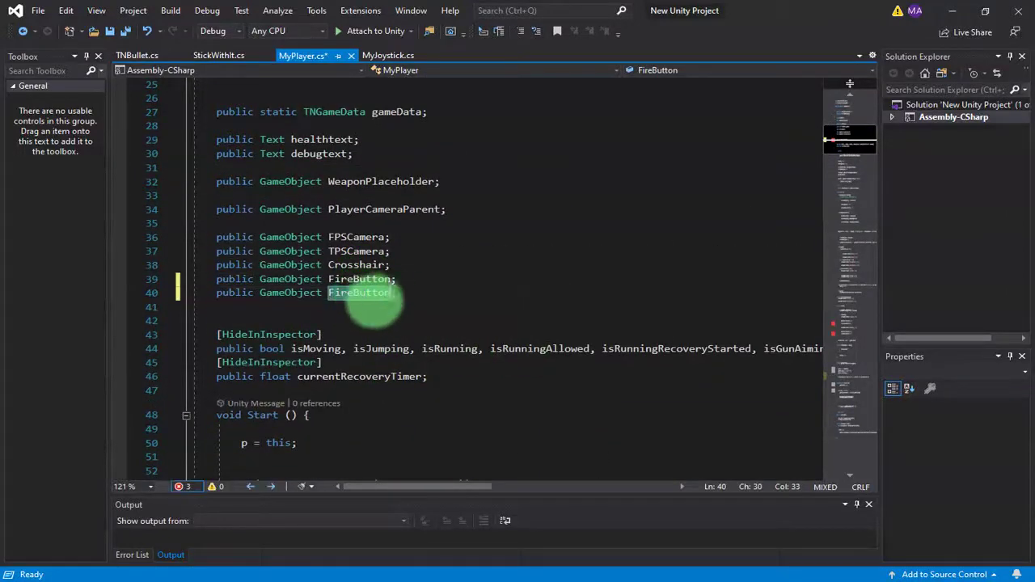
pyautogui.scroll(1, 372, 287)
pyautogui.scroll(4, 369, 243)
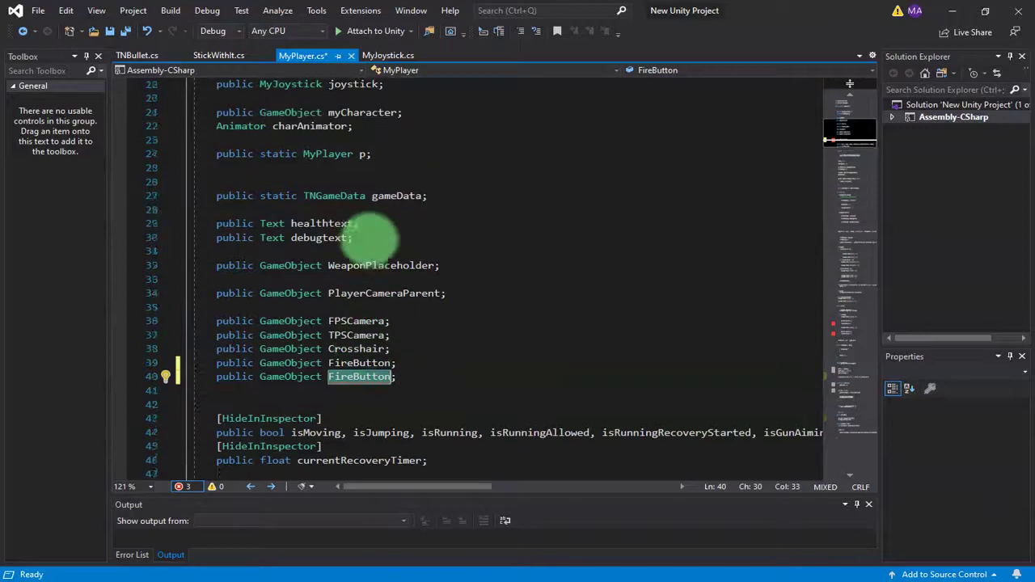
pyautogui.scroll(2, 361, 218)
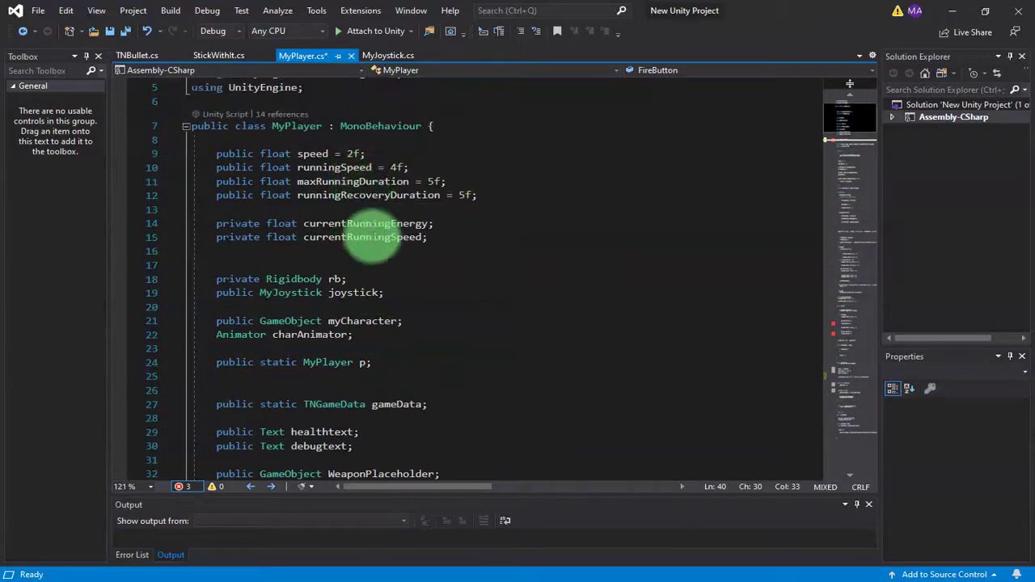
pyautogui.scroll(-5, 381, 266)
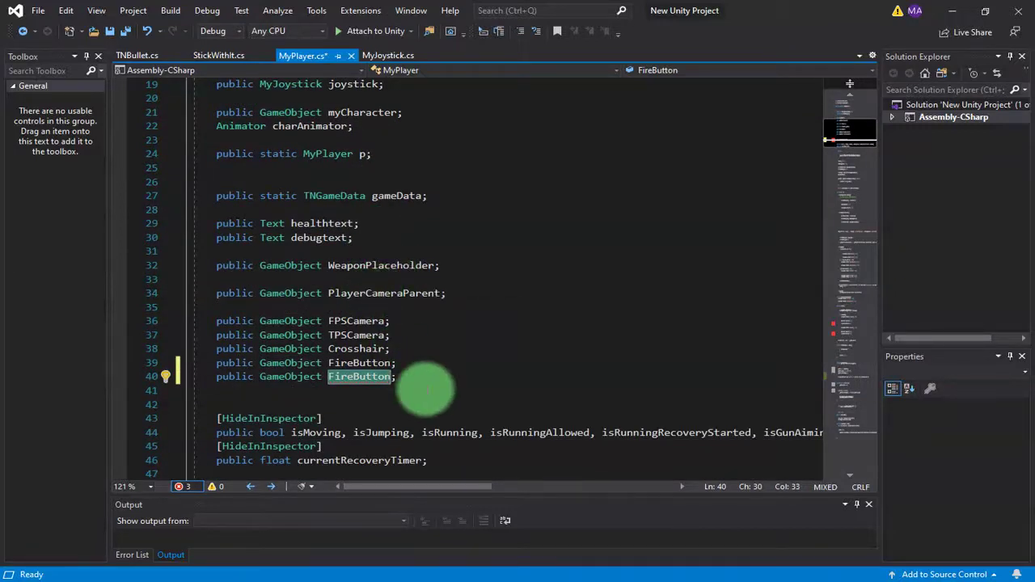
pyautogui.write('We')
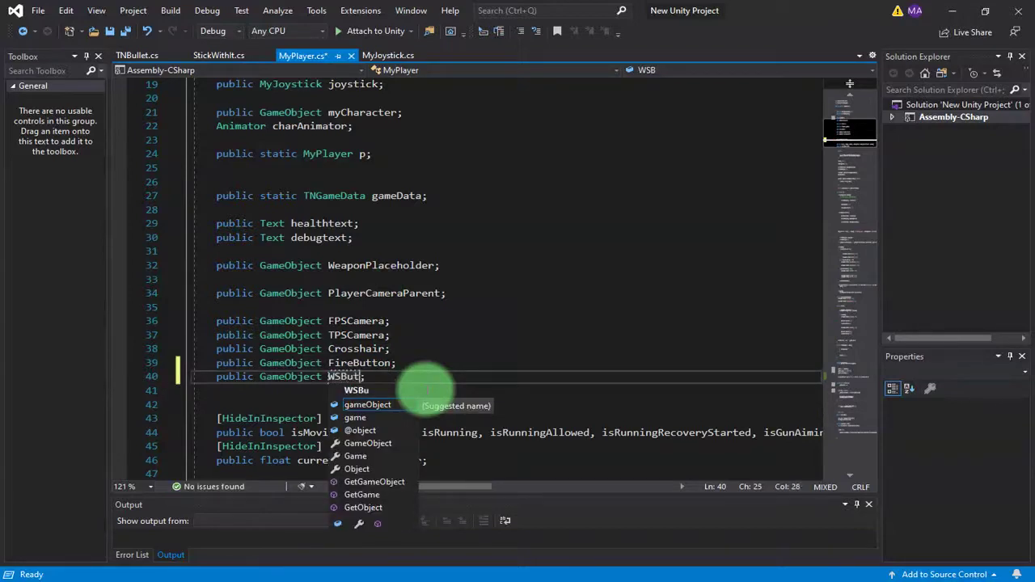
pyautogui.press('Escape')
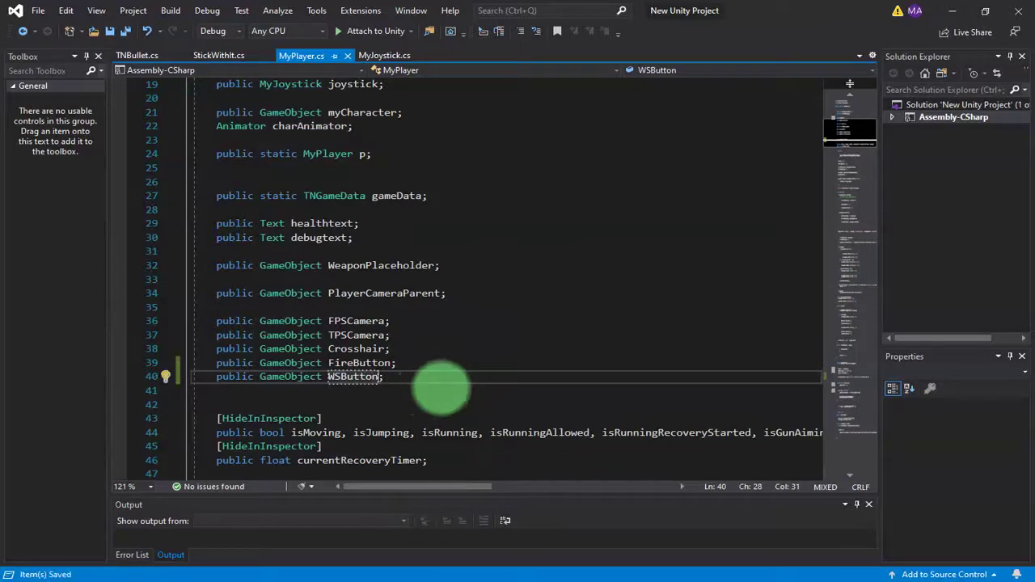
# In Attack(), duplicate the FireButton.SetActive(true) line of the !isGunAiming branch and change the copy's object to WSButton.
pyautogui.scroll(-3, 441, 388)
pyautogui.doubleClick(346, 252)
pyautogui.scroll(-20, 503, 323)
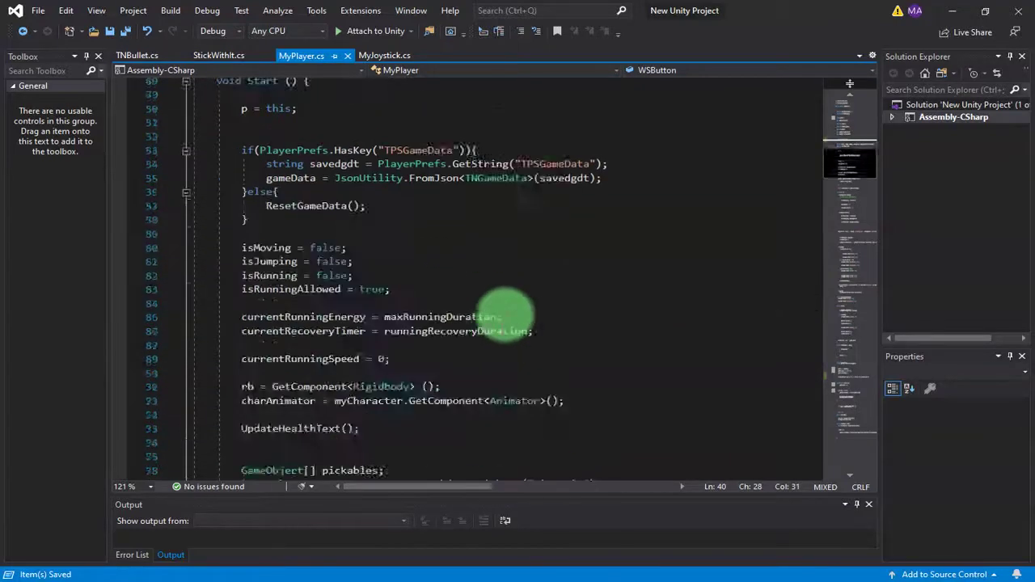
pyautogui.scroll(-20, 501, 321)
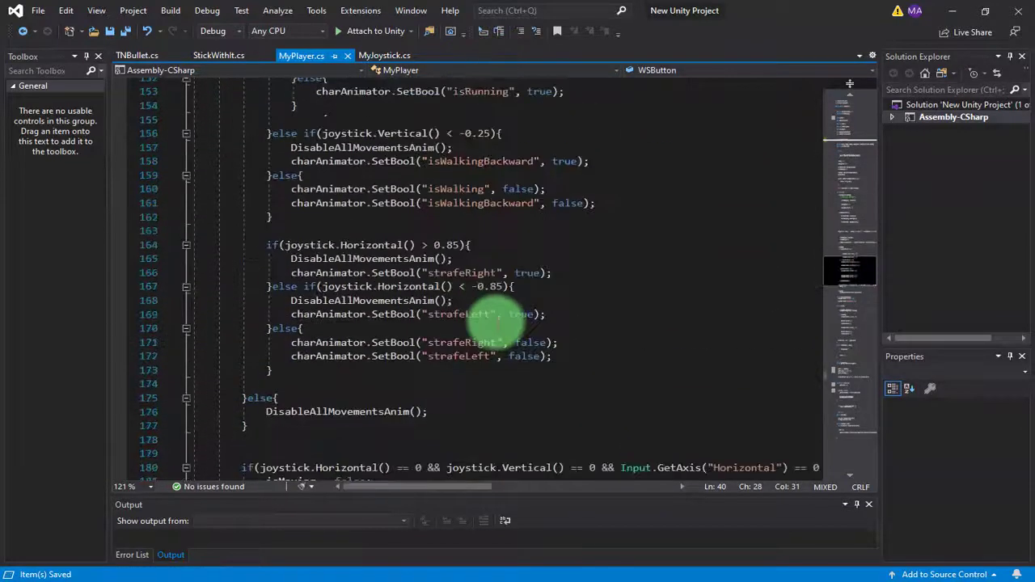
pyautogui.scroll(-4, 493, 328)
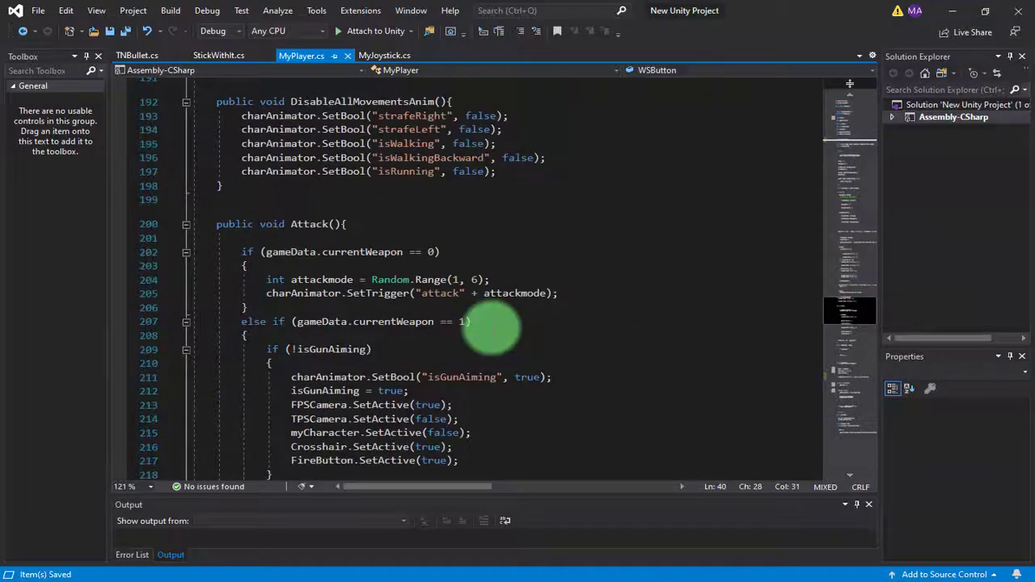
pyautogui.scroll(20, 491, 328)
pyautogui.scroll(5, 490, 328)
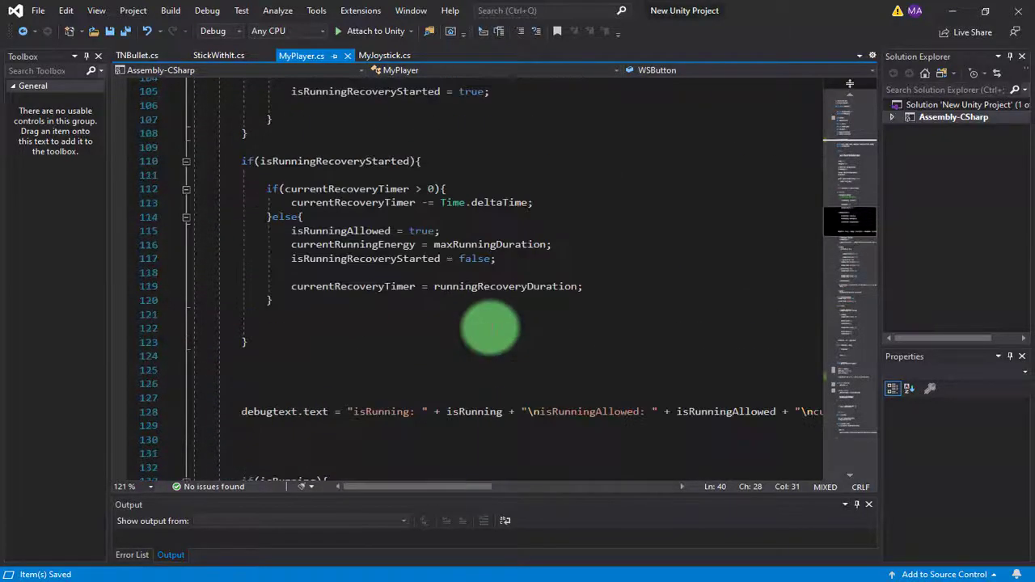
pyautogui.scroll(5, 490, 327)
pyautogui.scroll(-15, 485, 330)
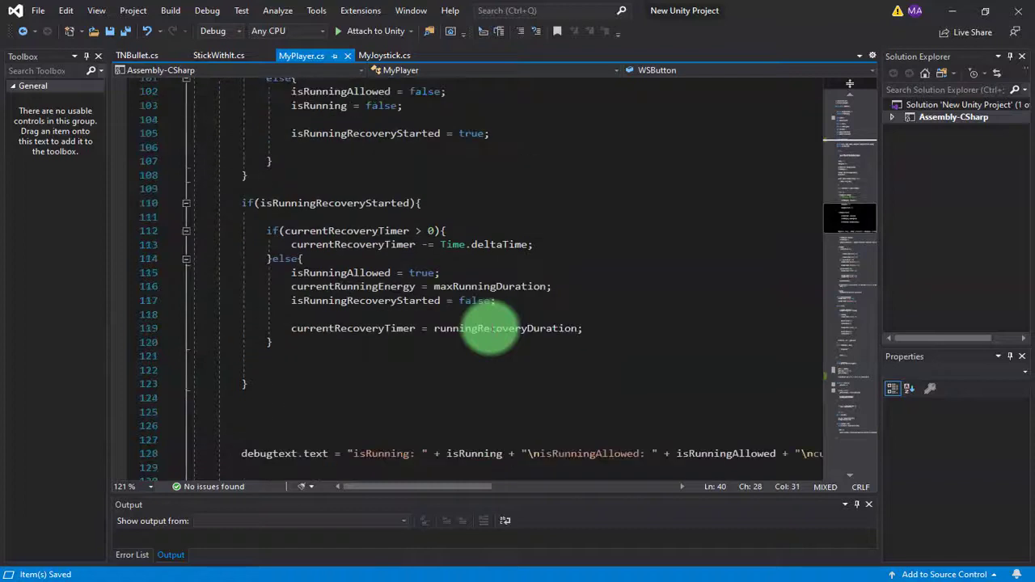
pyautogui.scroll(-5, 474, 262)
pyautogui.scroll(-10, 394, 314)
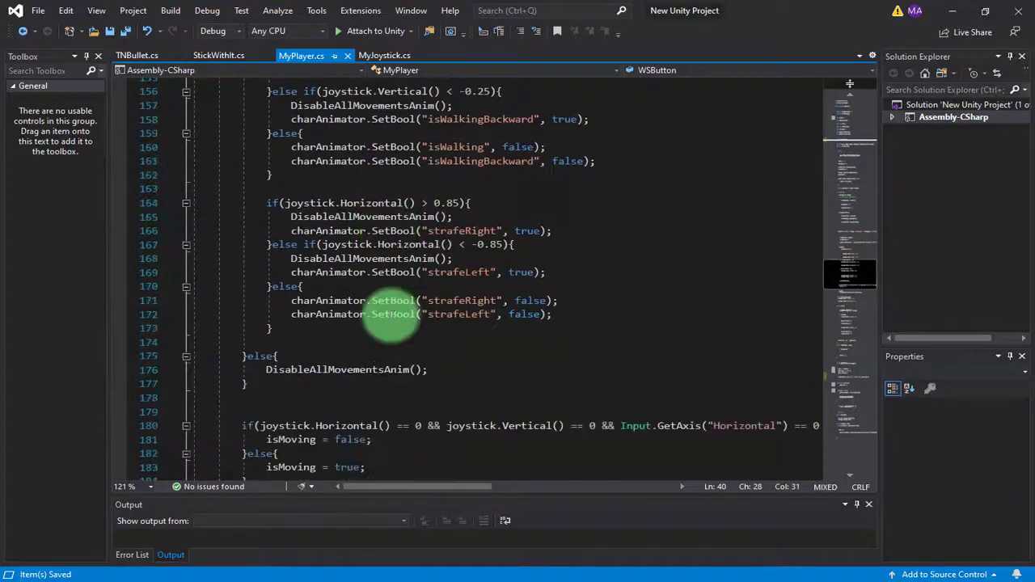
pyautogui.scroll(-10, 352, 323)
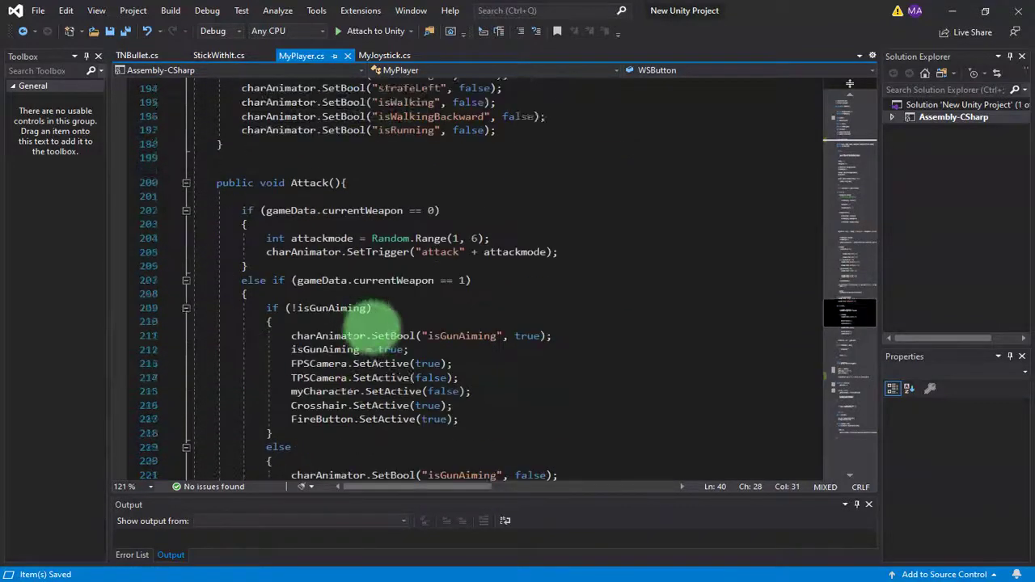
pyautogui.scroll(4, 376, 338)
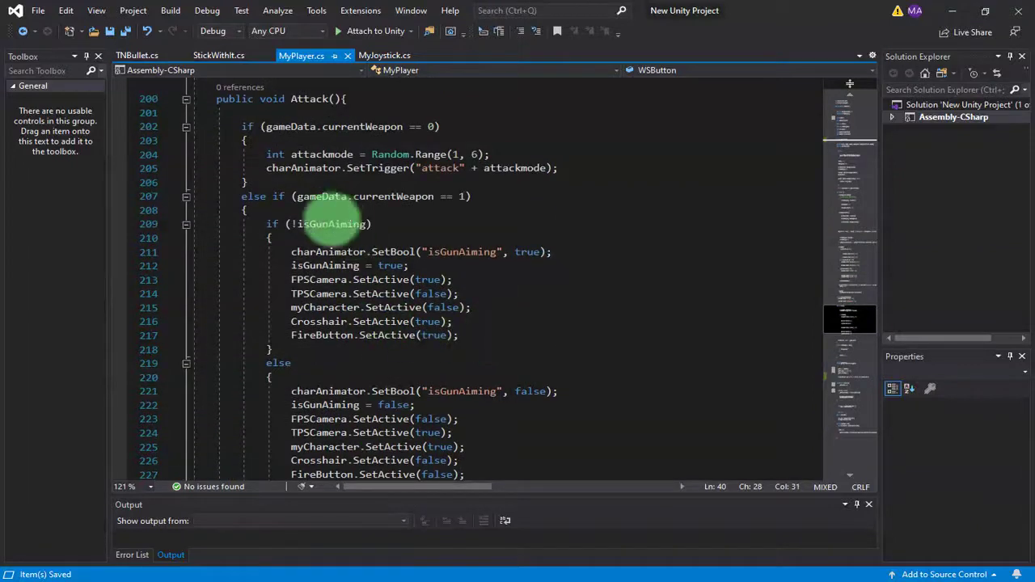
pyautogui.click(385, 335)
pyautogui.hotkey('ctrl', 'd')
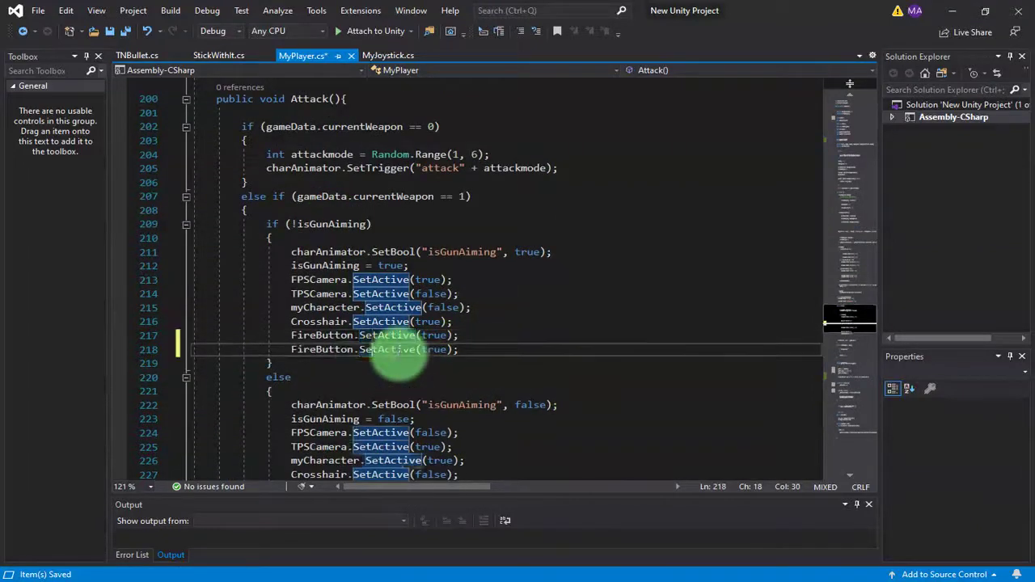
pyautogui.doubleClick(324, 349)
pyautogui.write('WSButton')
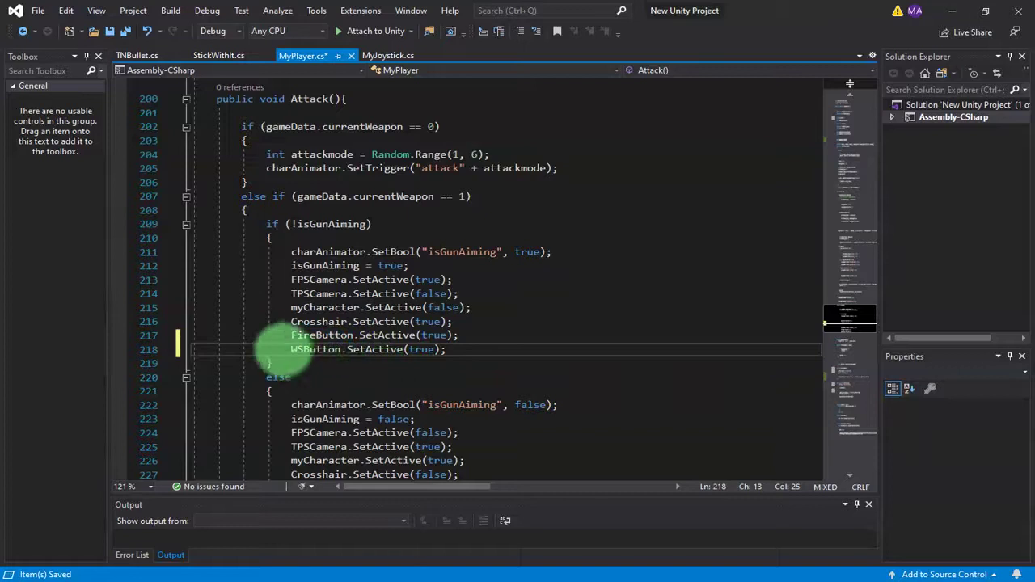
# Change the WSButton.SetActive argument in the !isGunAiming branch to false.
pyautogui.scroll(-5, 409, 360)
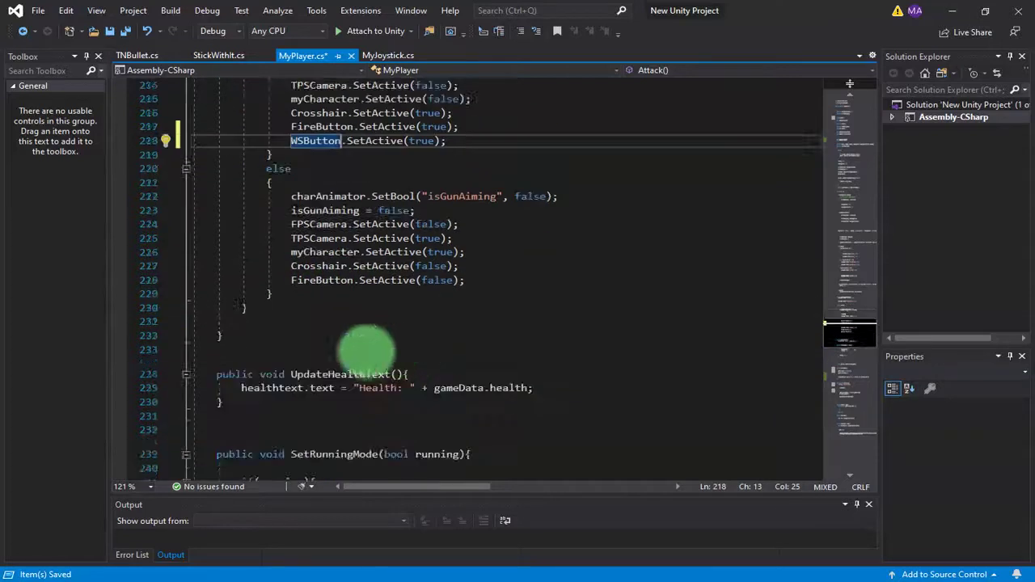
pyautogui.click(405, 142)
pyautogui.doubleClick(420, 141)
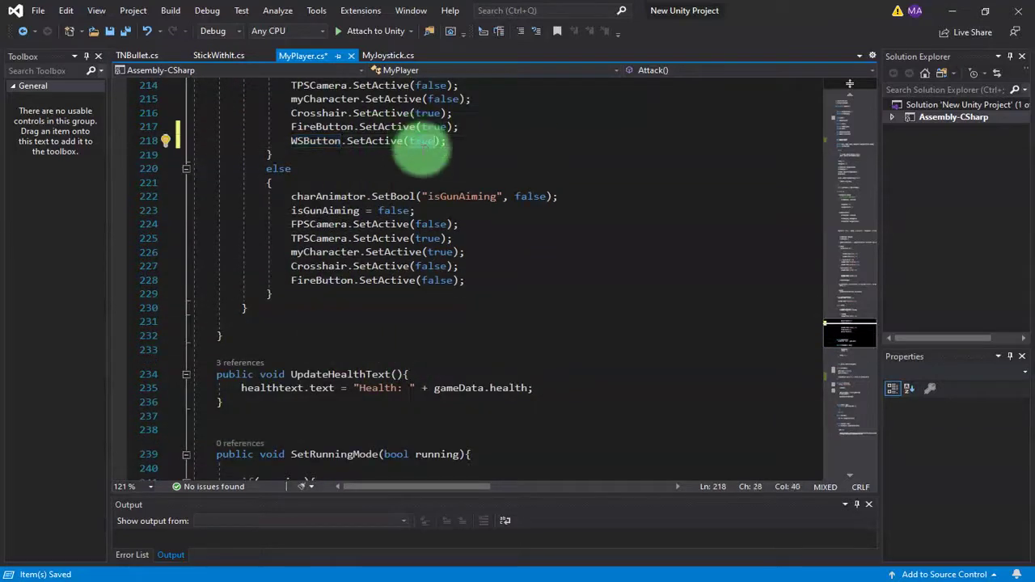
pyautogui.write('fals')
pyautogui.press('Tab')
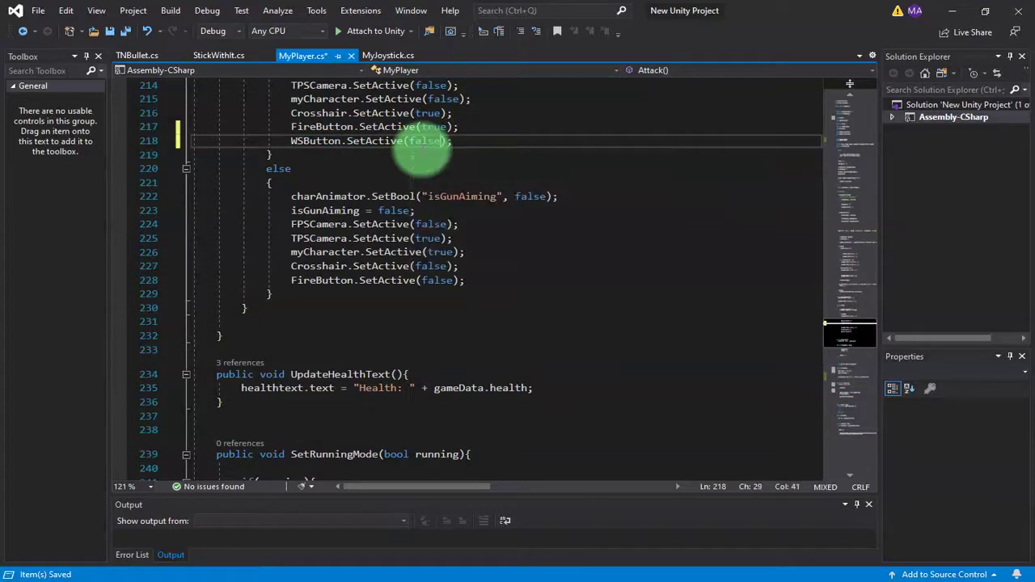
# In the else branch of the aiming check, duplicate the FireButton line, change the copy to WSButton.SetActive(true) and save the script.
pyautogui.click(335, 280)
pyautogui.click(321, 266)
pyautogui.click(317, 280)
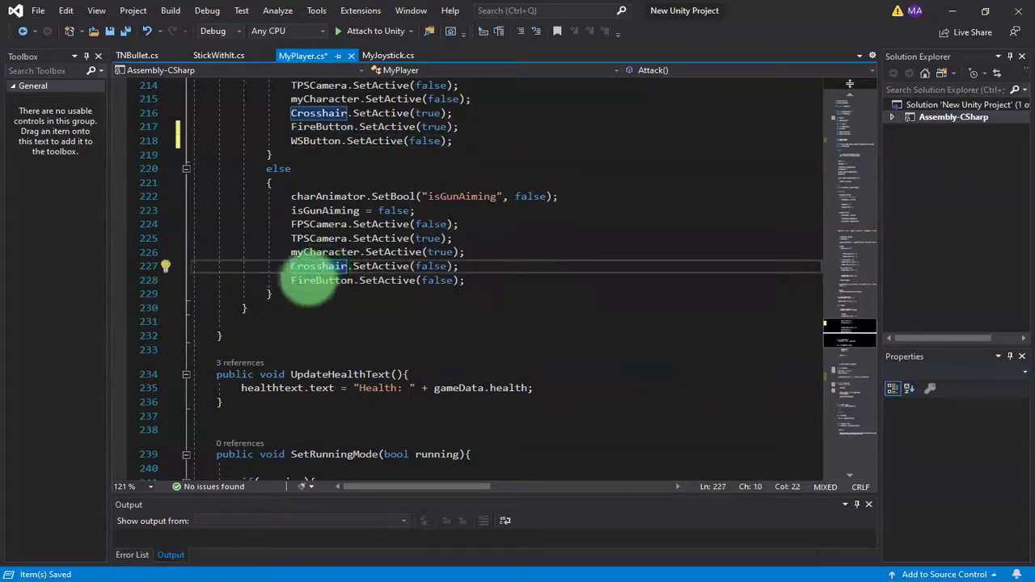
pyautogui.hotkey('ctrl', 'd')
pyautogui.doubleClick(319, 293)
pyautogui.write('WSButton.SetActive(false);')
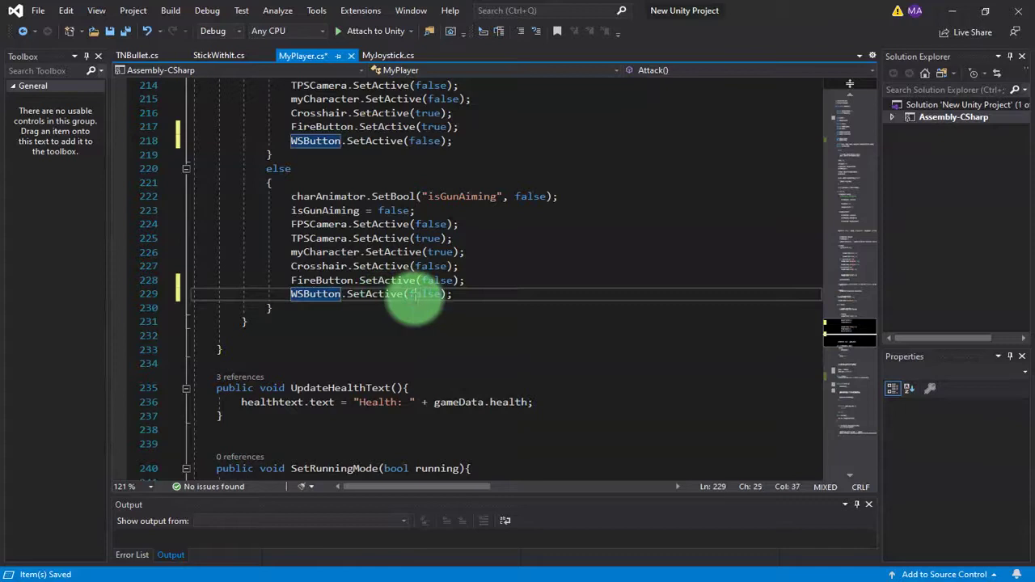
pyautogui.doubleClick(416, 294)
pyautogui.write('tru')
pyautogui.press('Tab')
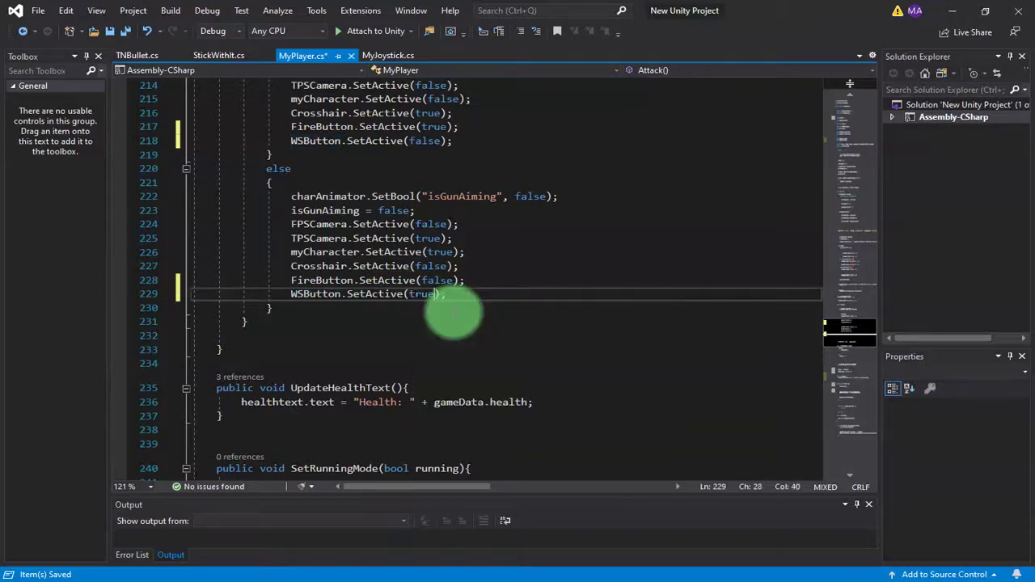
pyautogui.hotkey('ctrl', 's')
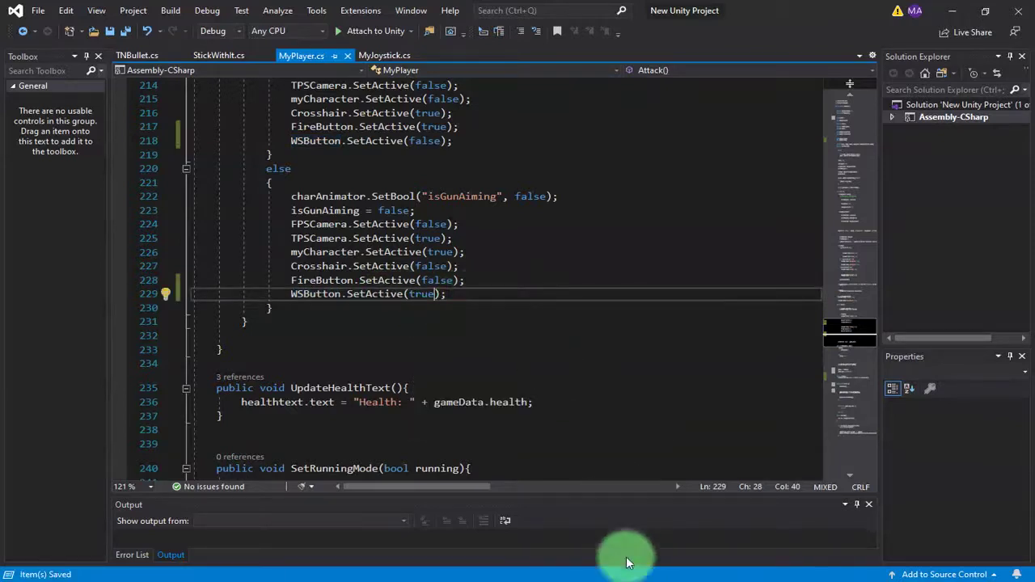
# Switch to Unity, play the scene, test Attack with the fist and with the gun, and stop Play mode.
pyautogui.hotkey('alt', 'Tab')
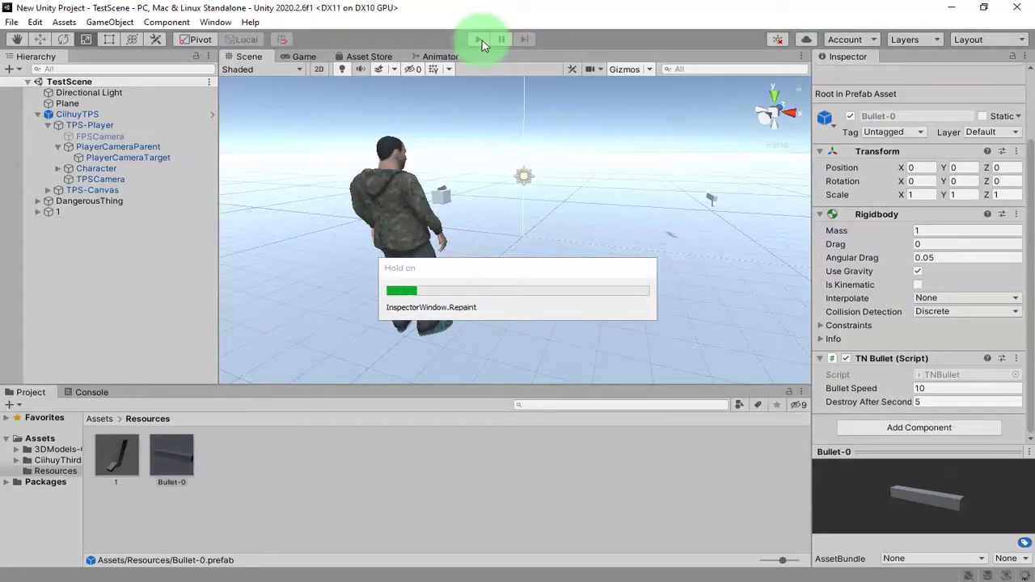
pyautogui.click(481, 43)
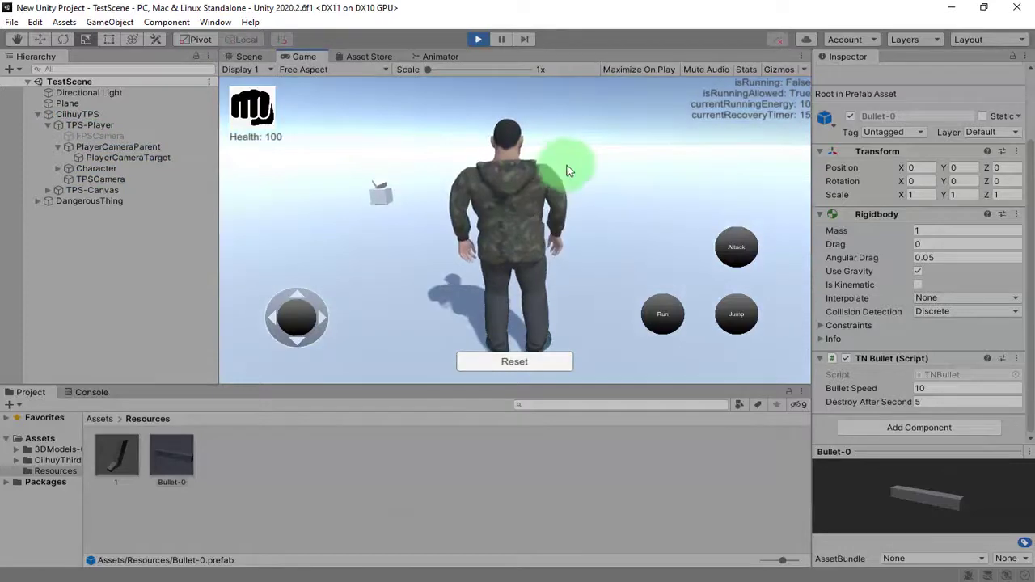
pyautogui.click(730, 246)
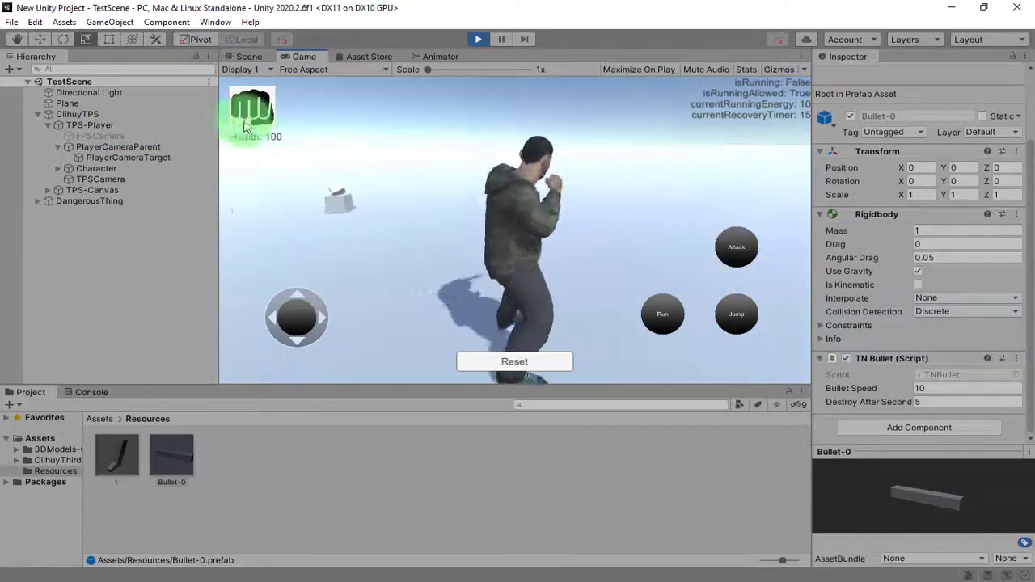
pyautogui.click(252, 109)
pyautogui.click(736, 246)
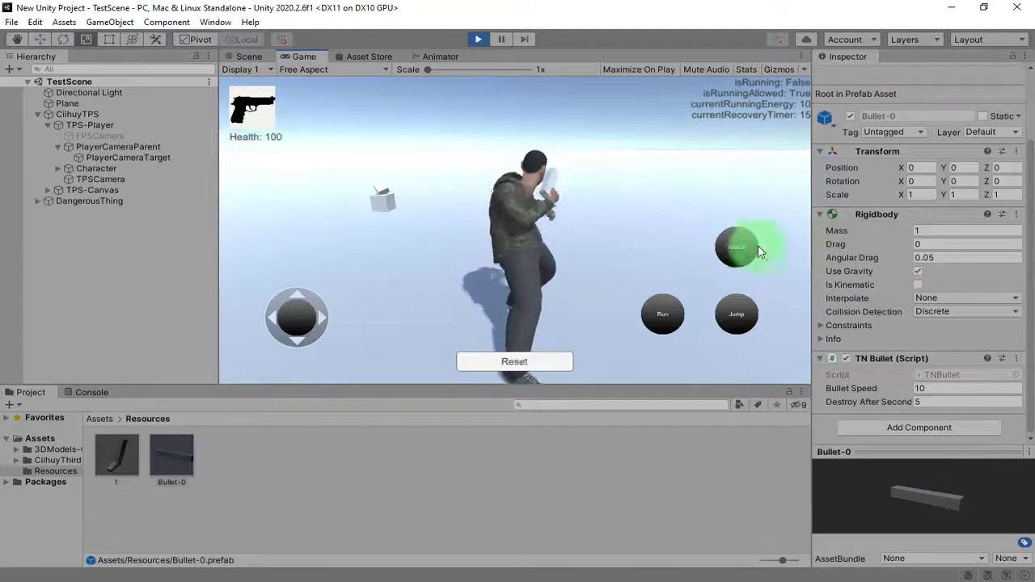
pyautogui.moveTo(612, 197); pyautogui.dragTo(388, 136)
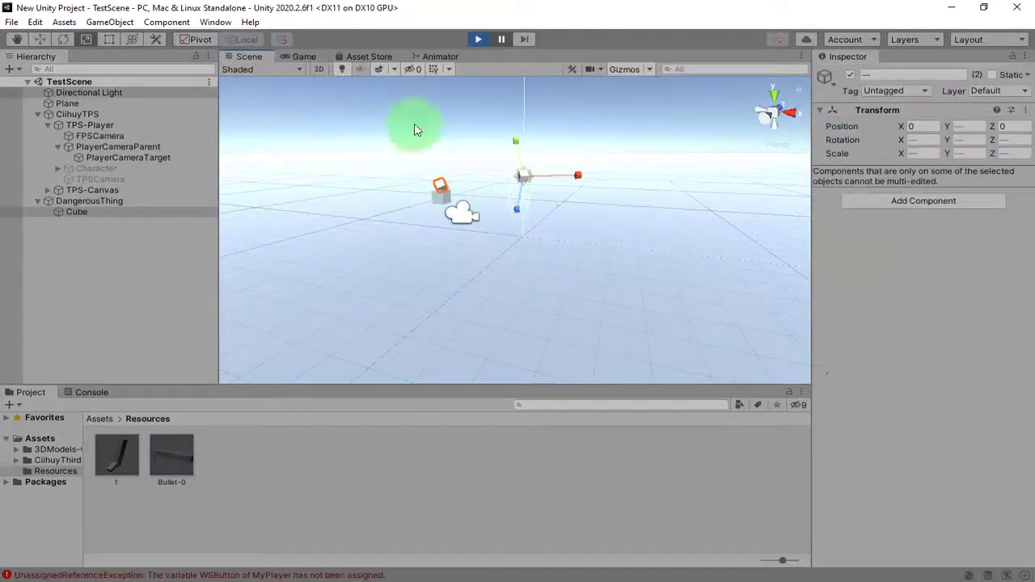
pyautogui.click(477, 40)
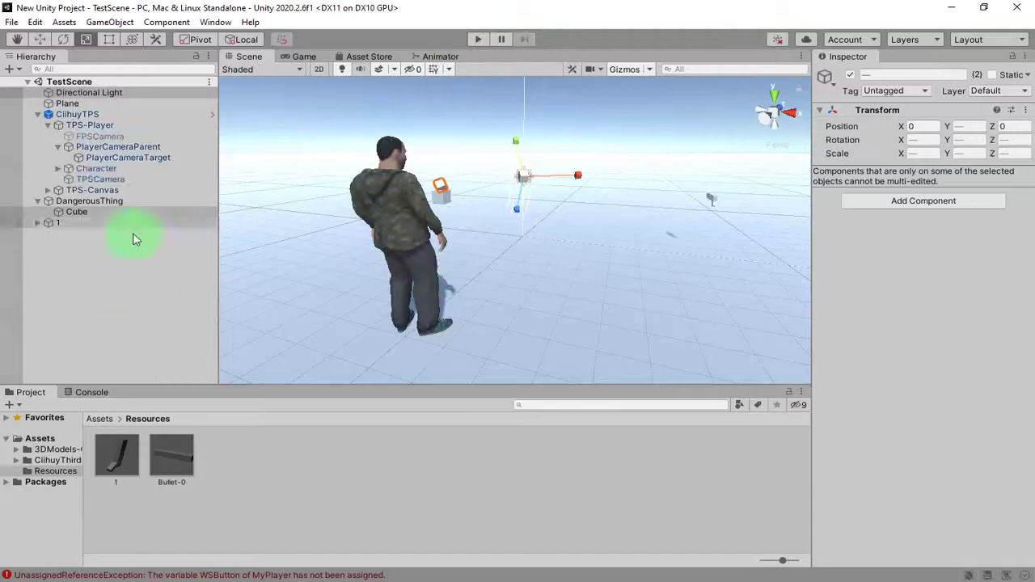
# Select TPS-Player and expand TPS-Canvas and its TopLeftUI group in the hierarchy down to the WeaponSwitch object.
pyautogui.click(68, 223)
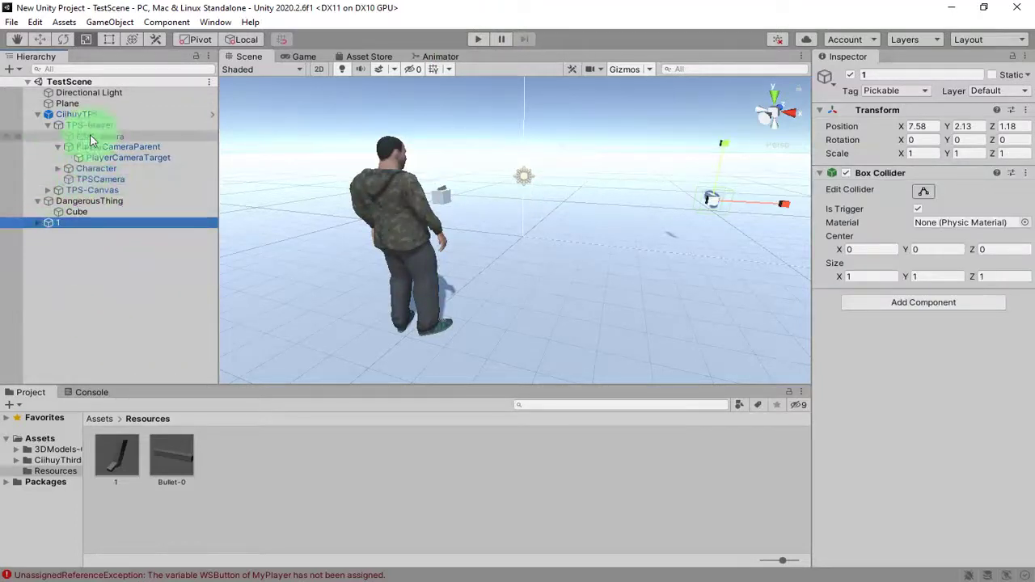
pyautogui.click(129, 115)
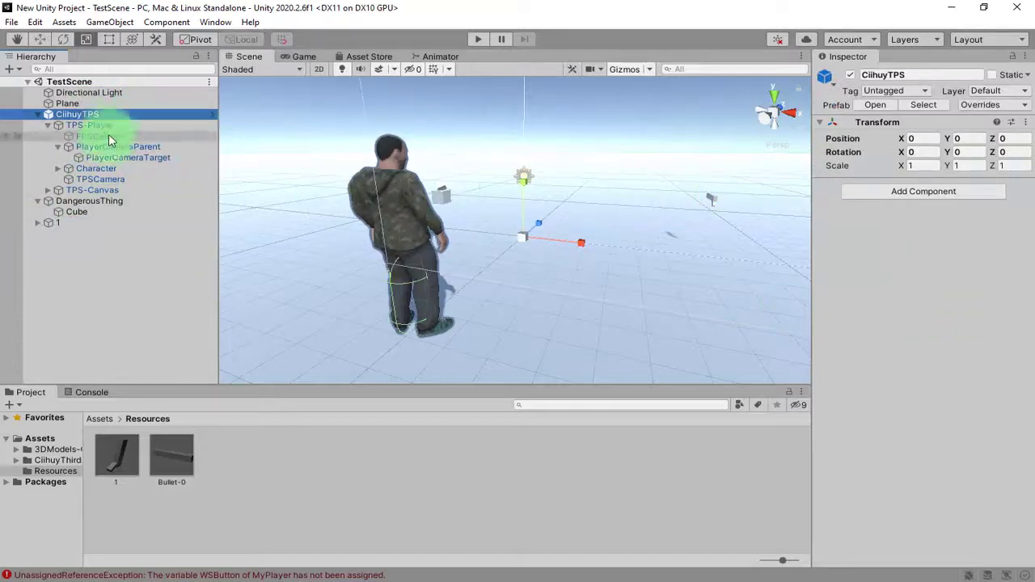
pyautogui.click(110, 126)
pyautogui.scroll(-10, 863, 456)
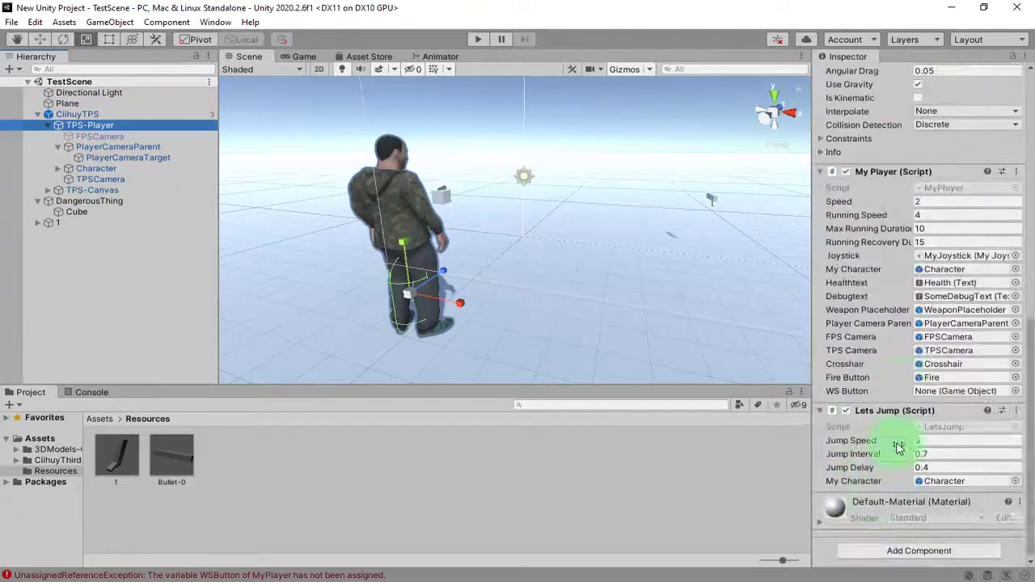
pyautogui.click(63, 149)
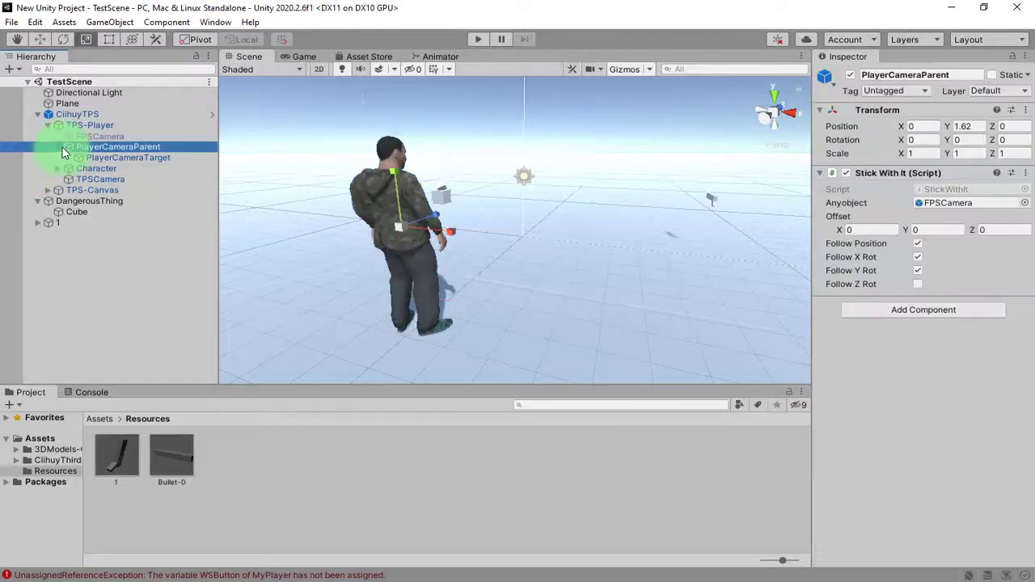
pyautogui.click(48, 190)
pyautogui.click(89, 125)
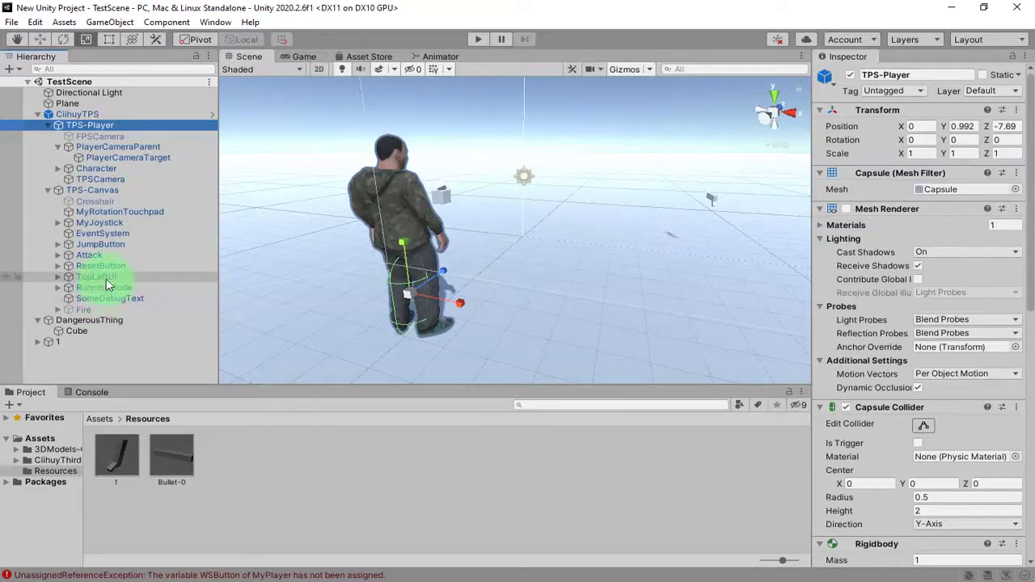
pyautogui.click(56, 277)
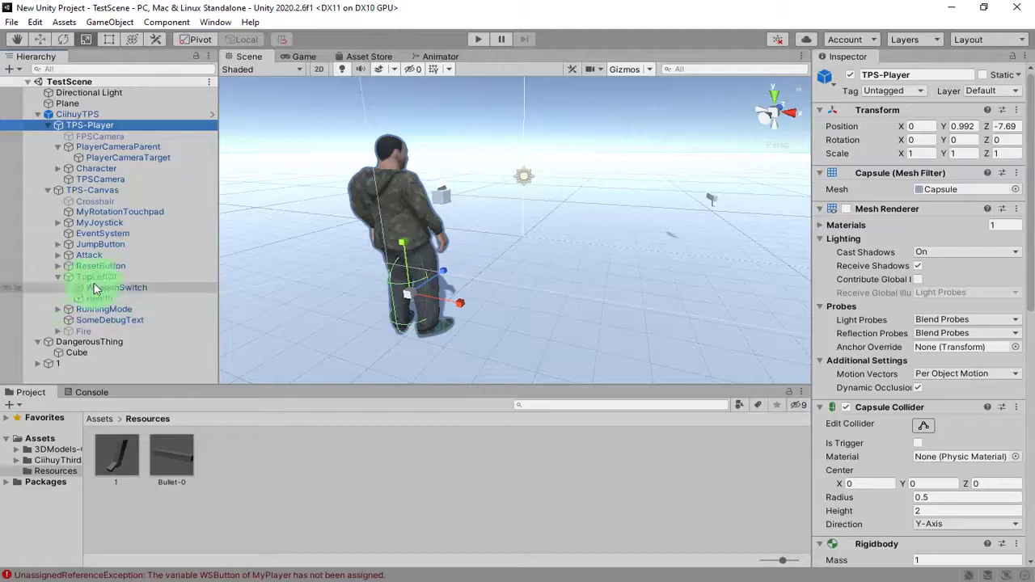
pyautogui.moveTo(283, 331); pyautogui.dragTo(980, 461)
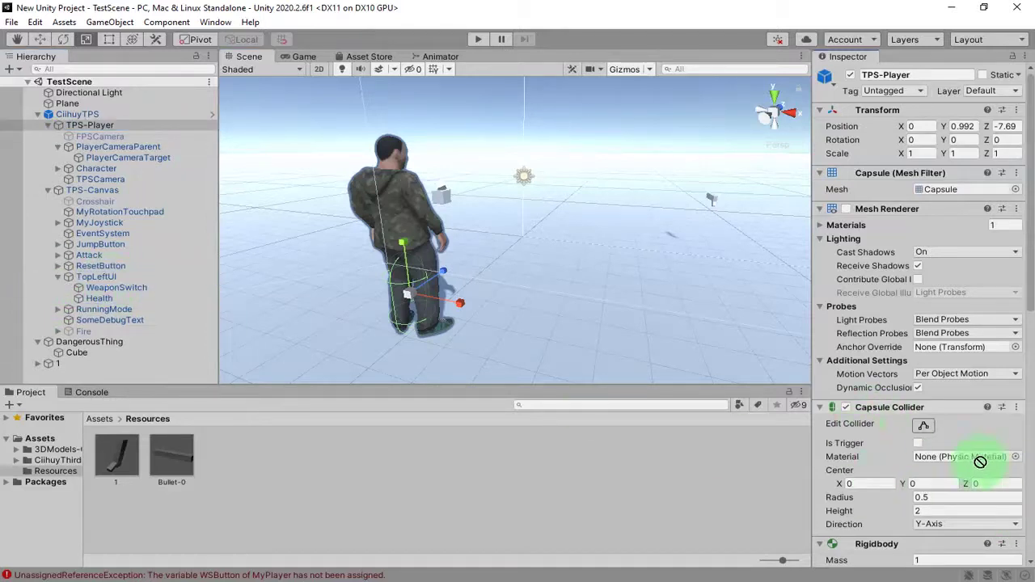
pyautogui.moveTo(899, 450); pyautogui.dragTo(897, 567)
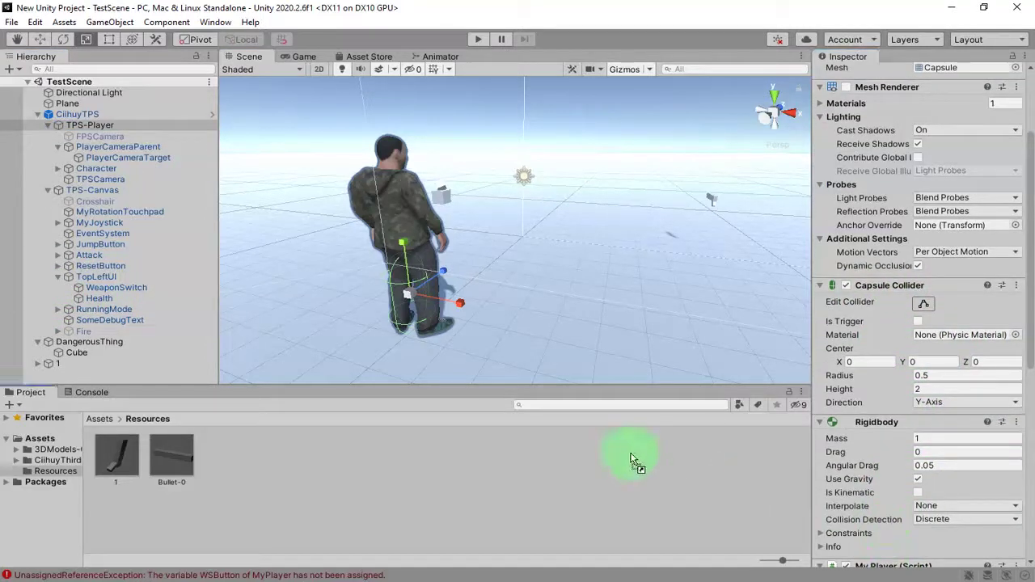
pyautogui.moveTo(876, 492); pyautogui.dragTo(903, 545)
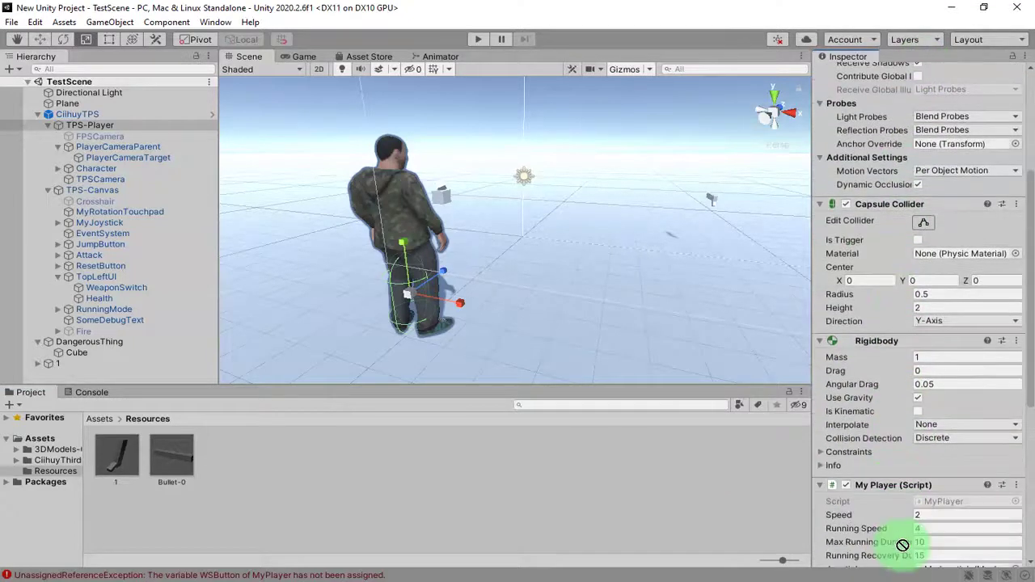
pyautogui.click(81, 114)
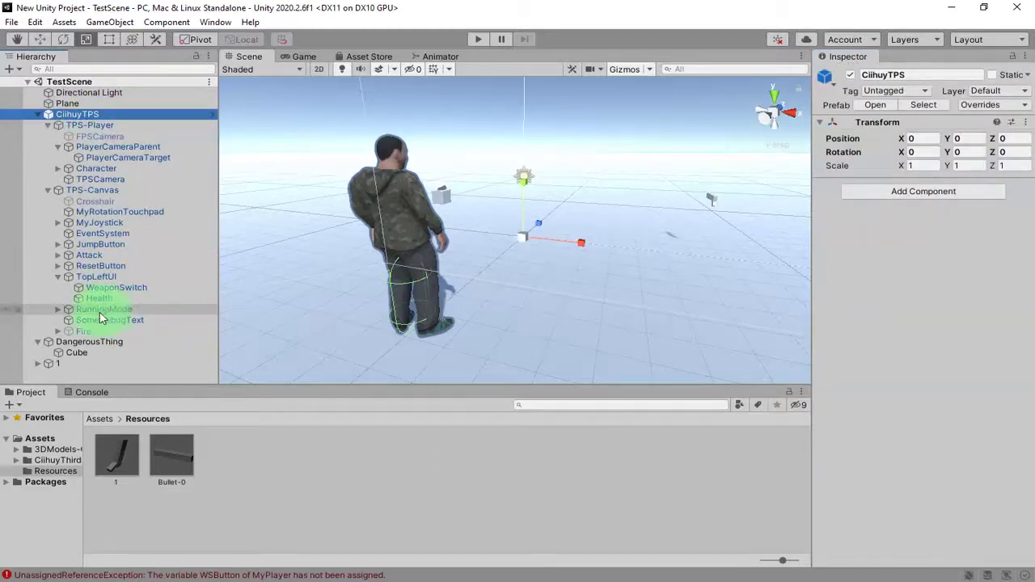
pyautogui.moveTo(95, 283); pyautogui.dragTo(939, 389)
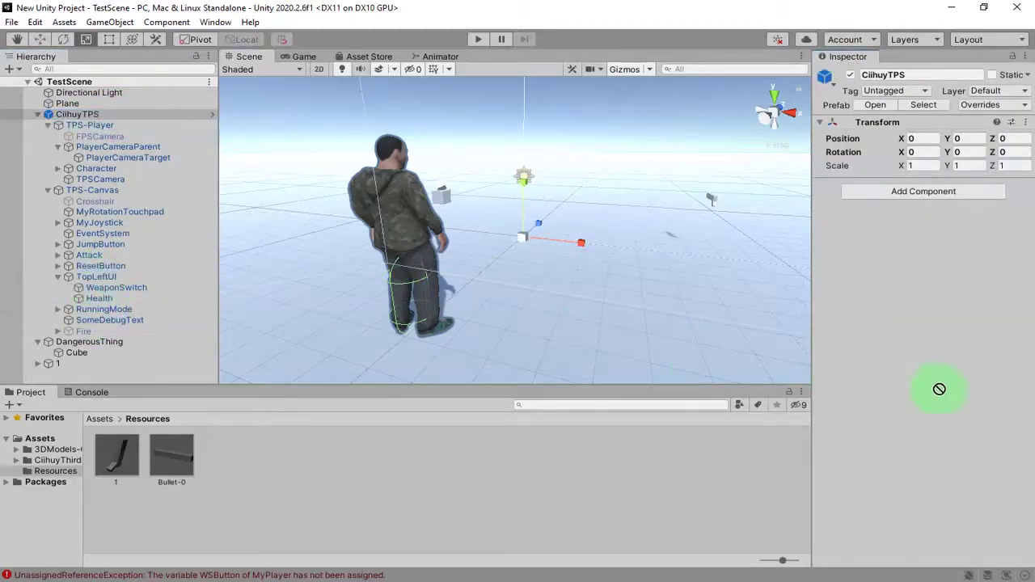
# Assign the TopLeftUI object to the WS Button reference of TPS-Player's My Player script.
pyautogui.click(101, 126)
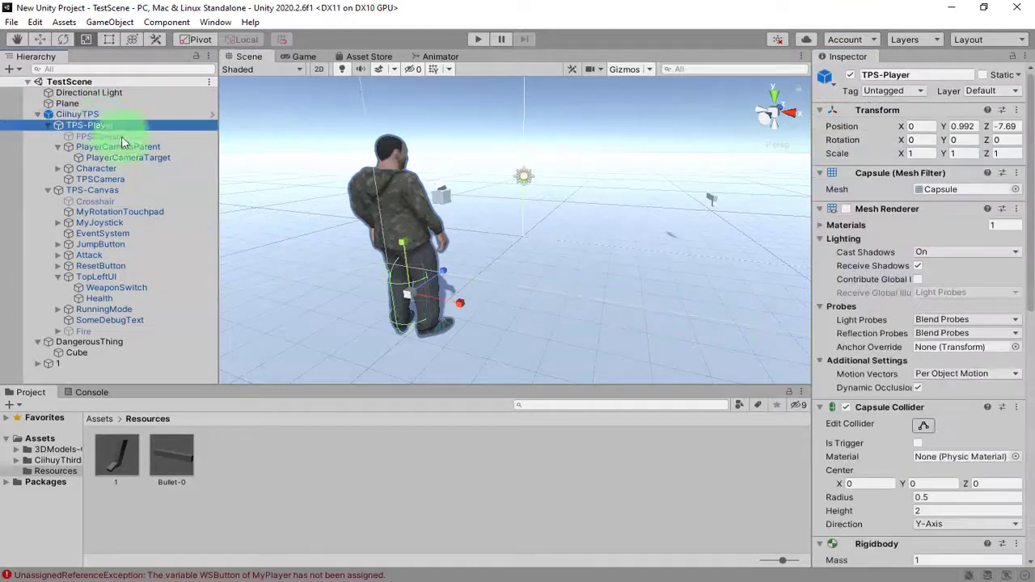
pyautogui.scroll(-10, 843, 411)
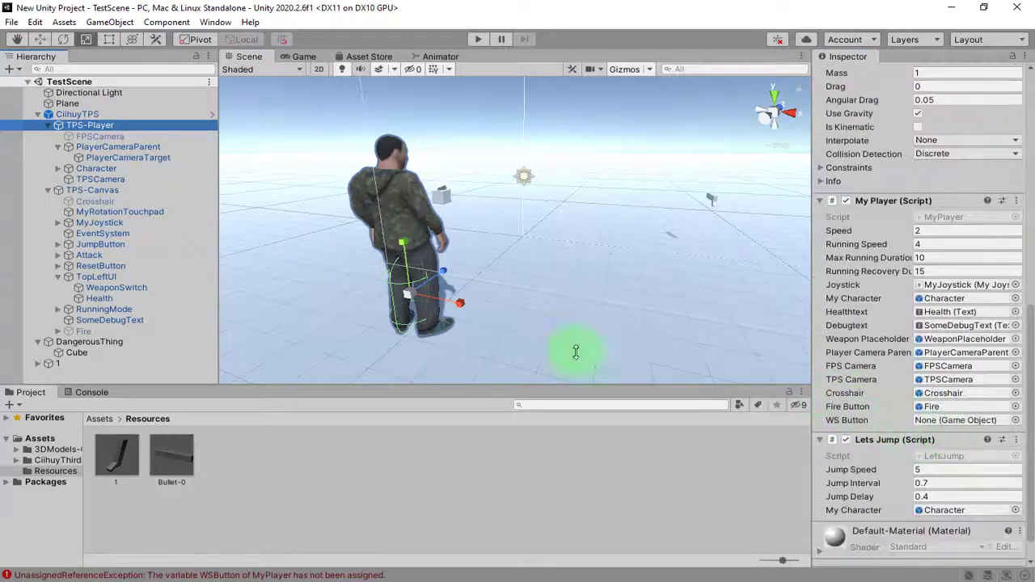
pyautogui.moveTo(97, 280); pyautogui.dragTo(938, 420)
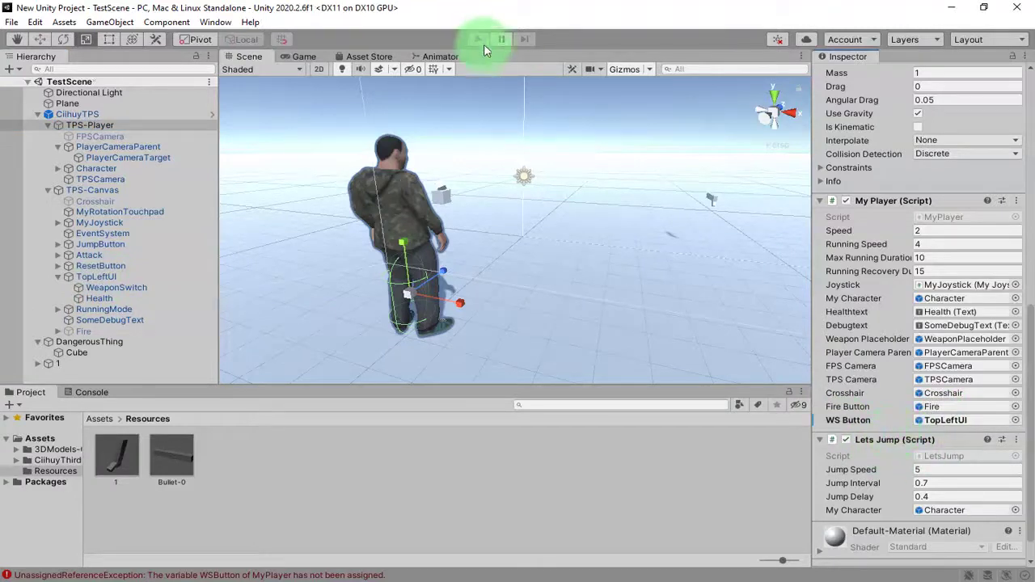
# Play the scene and test aiming with the gun: fire, turn the view around and leave aiming mode.
pyautogui.click(477, 40)
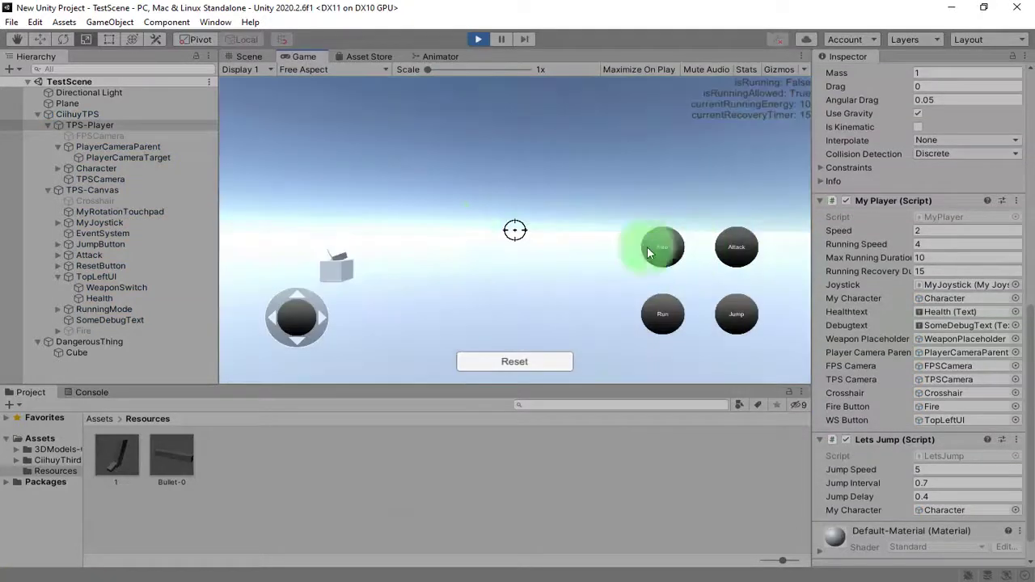
pyautogui.click(647, 252)
pyautogui.moveTo(415, 220); pyautogui.dragTo(350, 169)
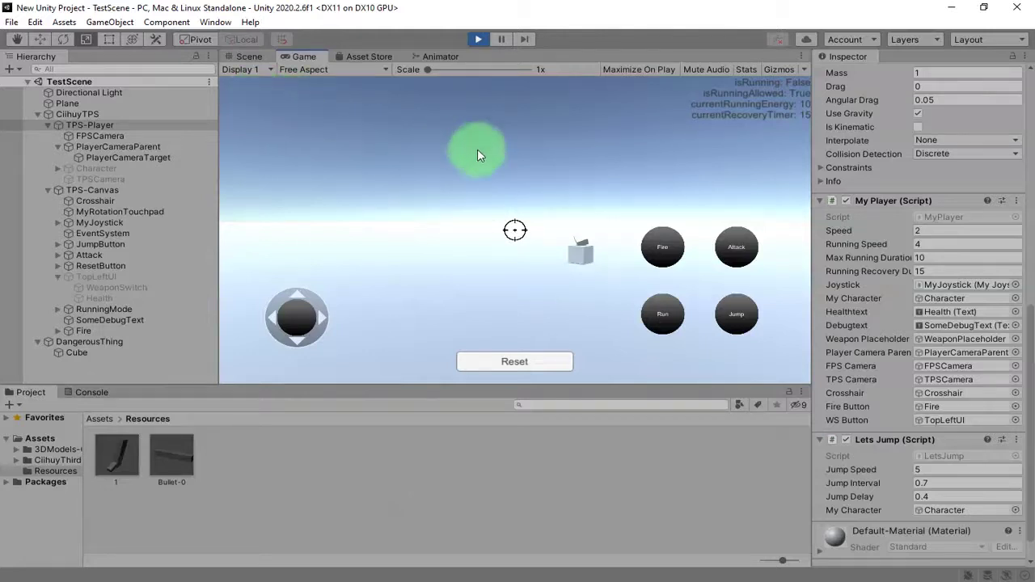
pyautogui.moveTo(459, 162); pyautogui.dragTo(770, 272)
pyautogui.press('v')
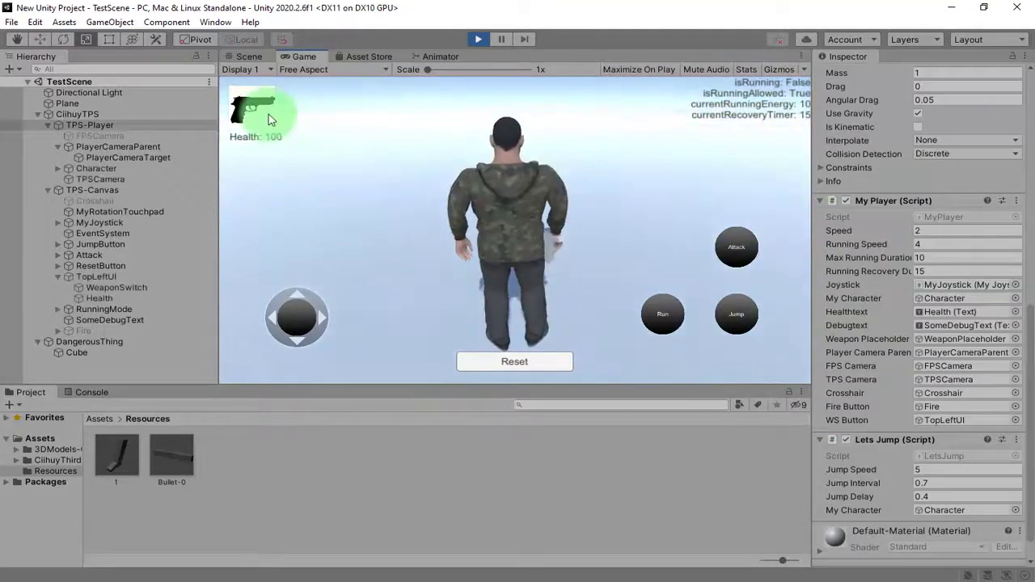
# Test weapon switching in the running game: change to the fist, attack, change back to the gun and jump.
pyautogui.click(252, 110)
pyautogui.click(736, 247)
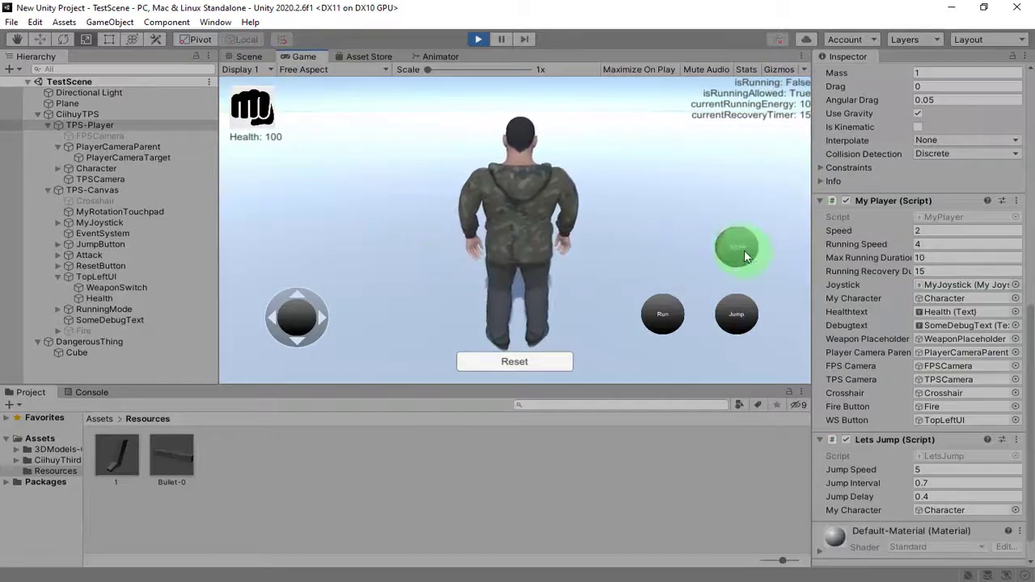
pyautogui.click(270, 107)
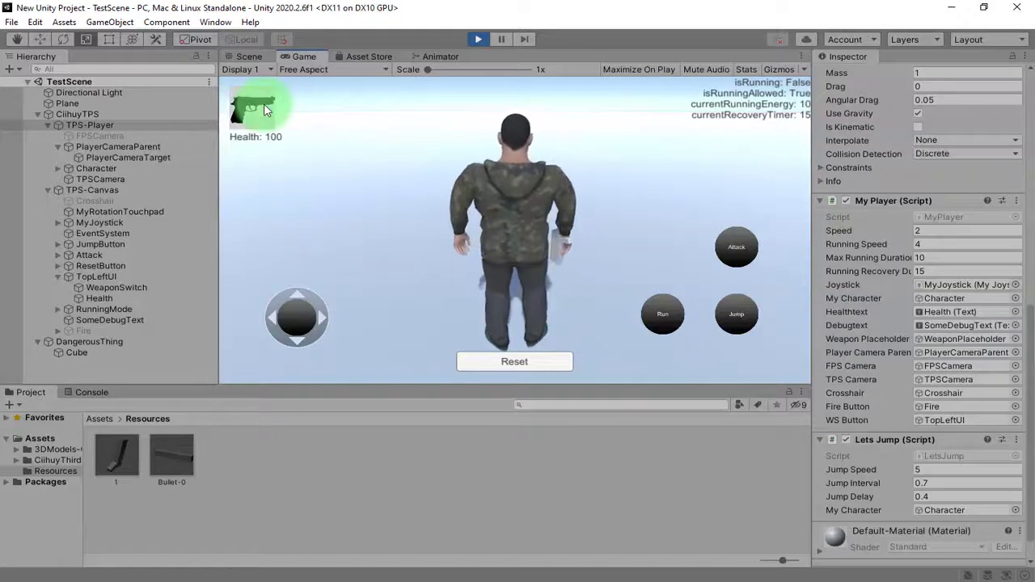
pyautogui.click(744, 301)
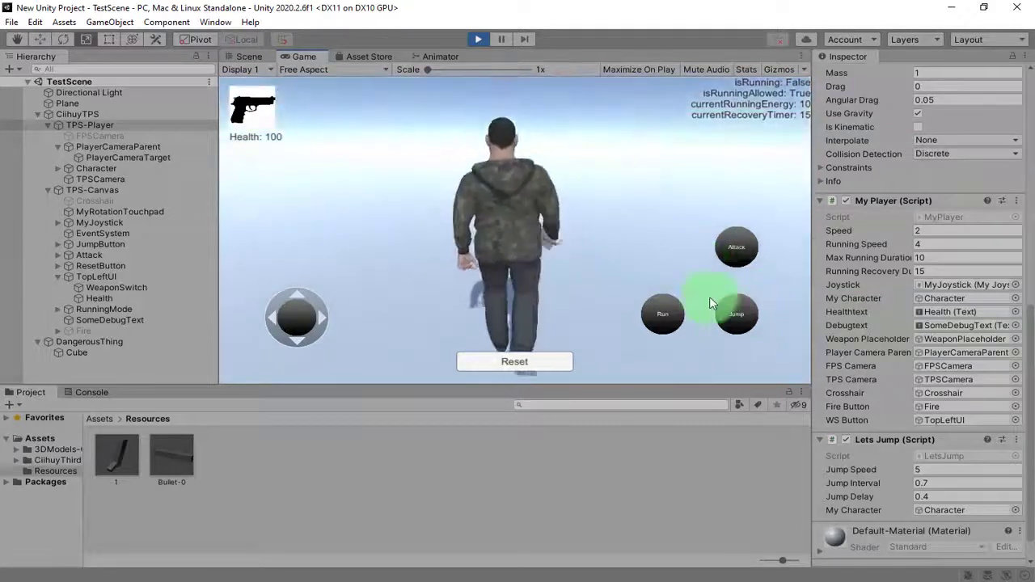